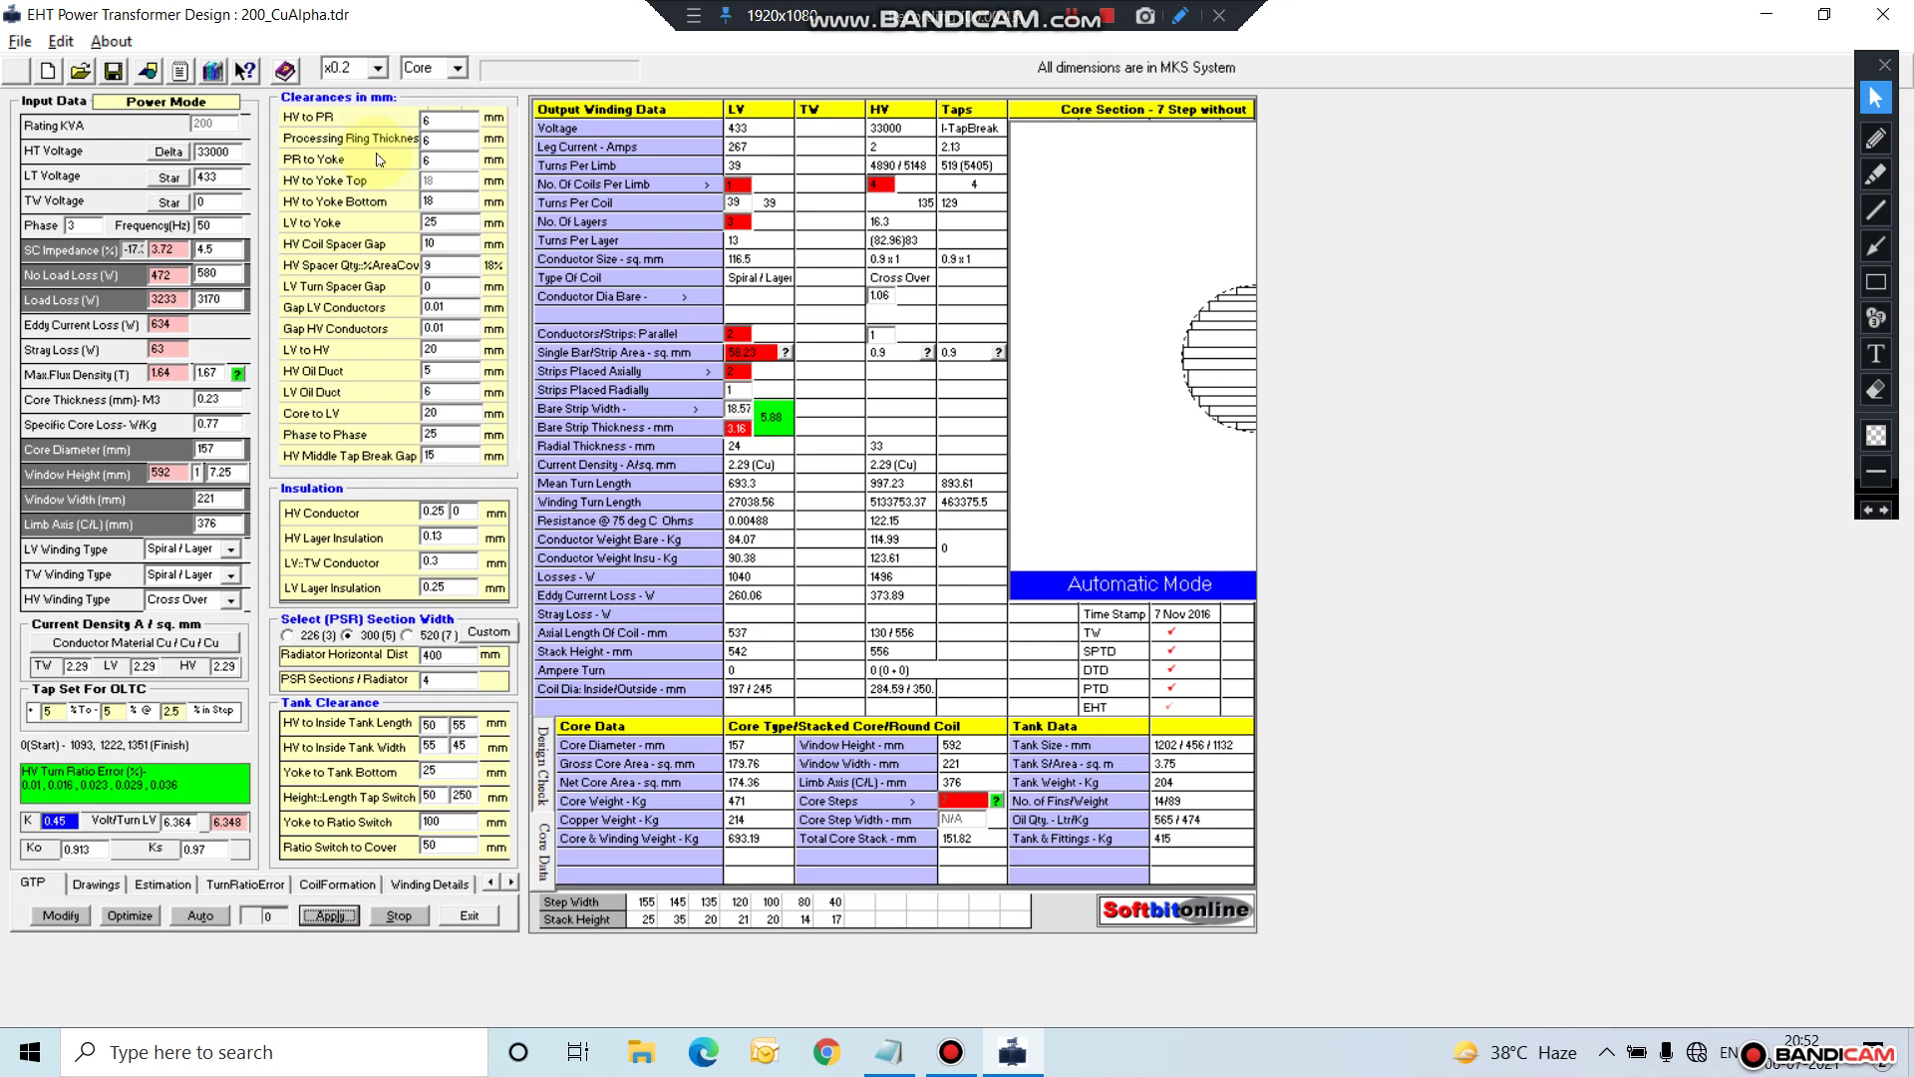
# Step: Draw red rectangles around the Input Data panel and the clearance, insulation and tank panels
pyautogui.click(1876, 284)
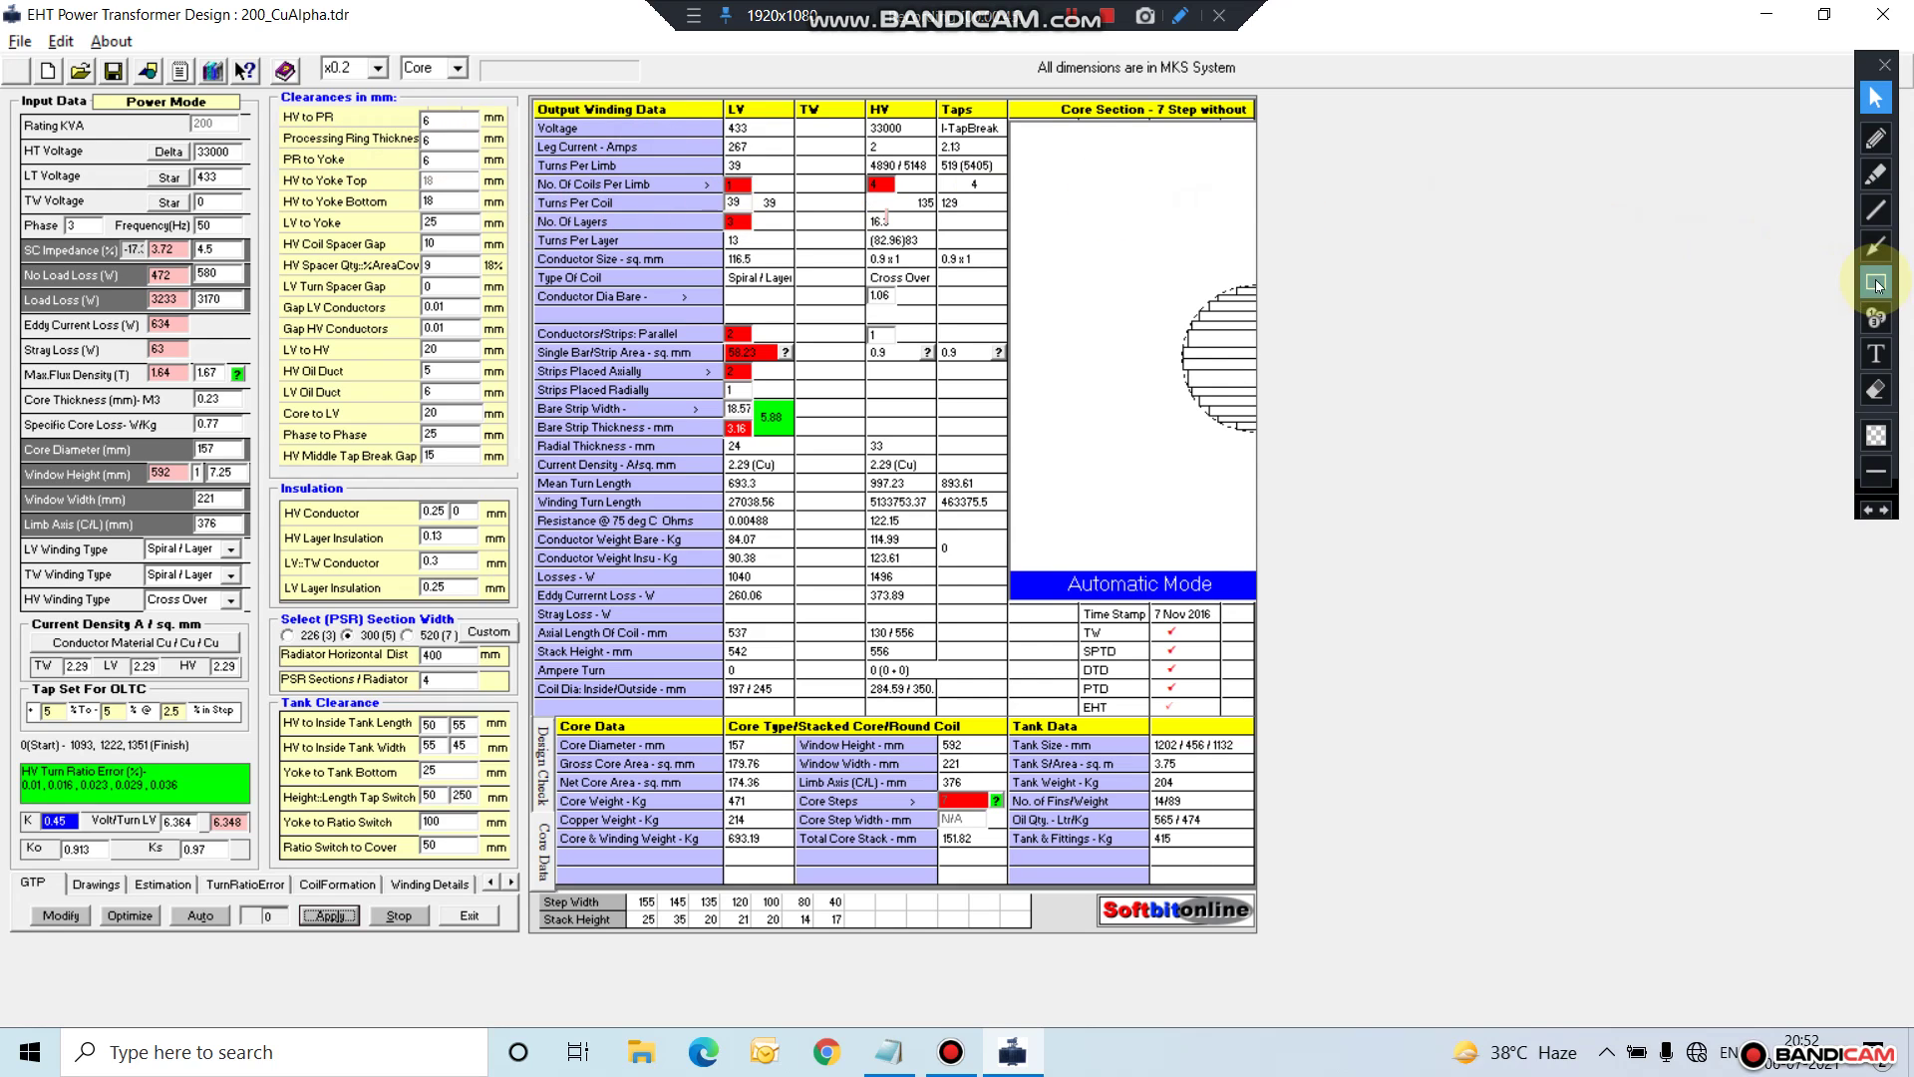
pyautogui.click(1877, 434)
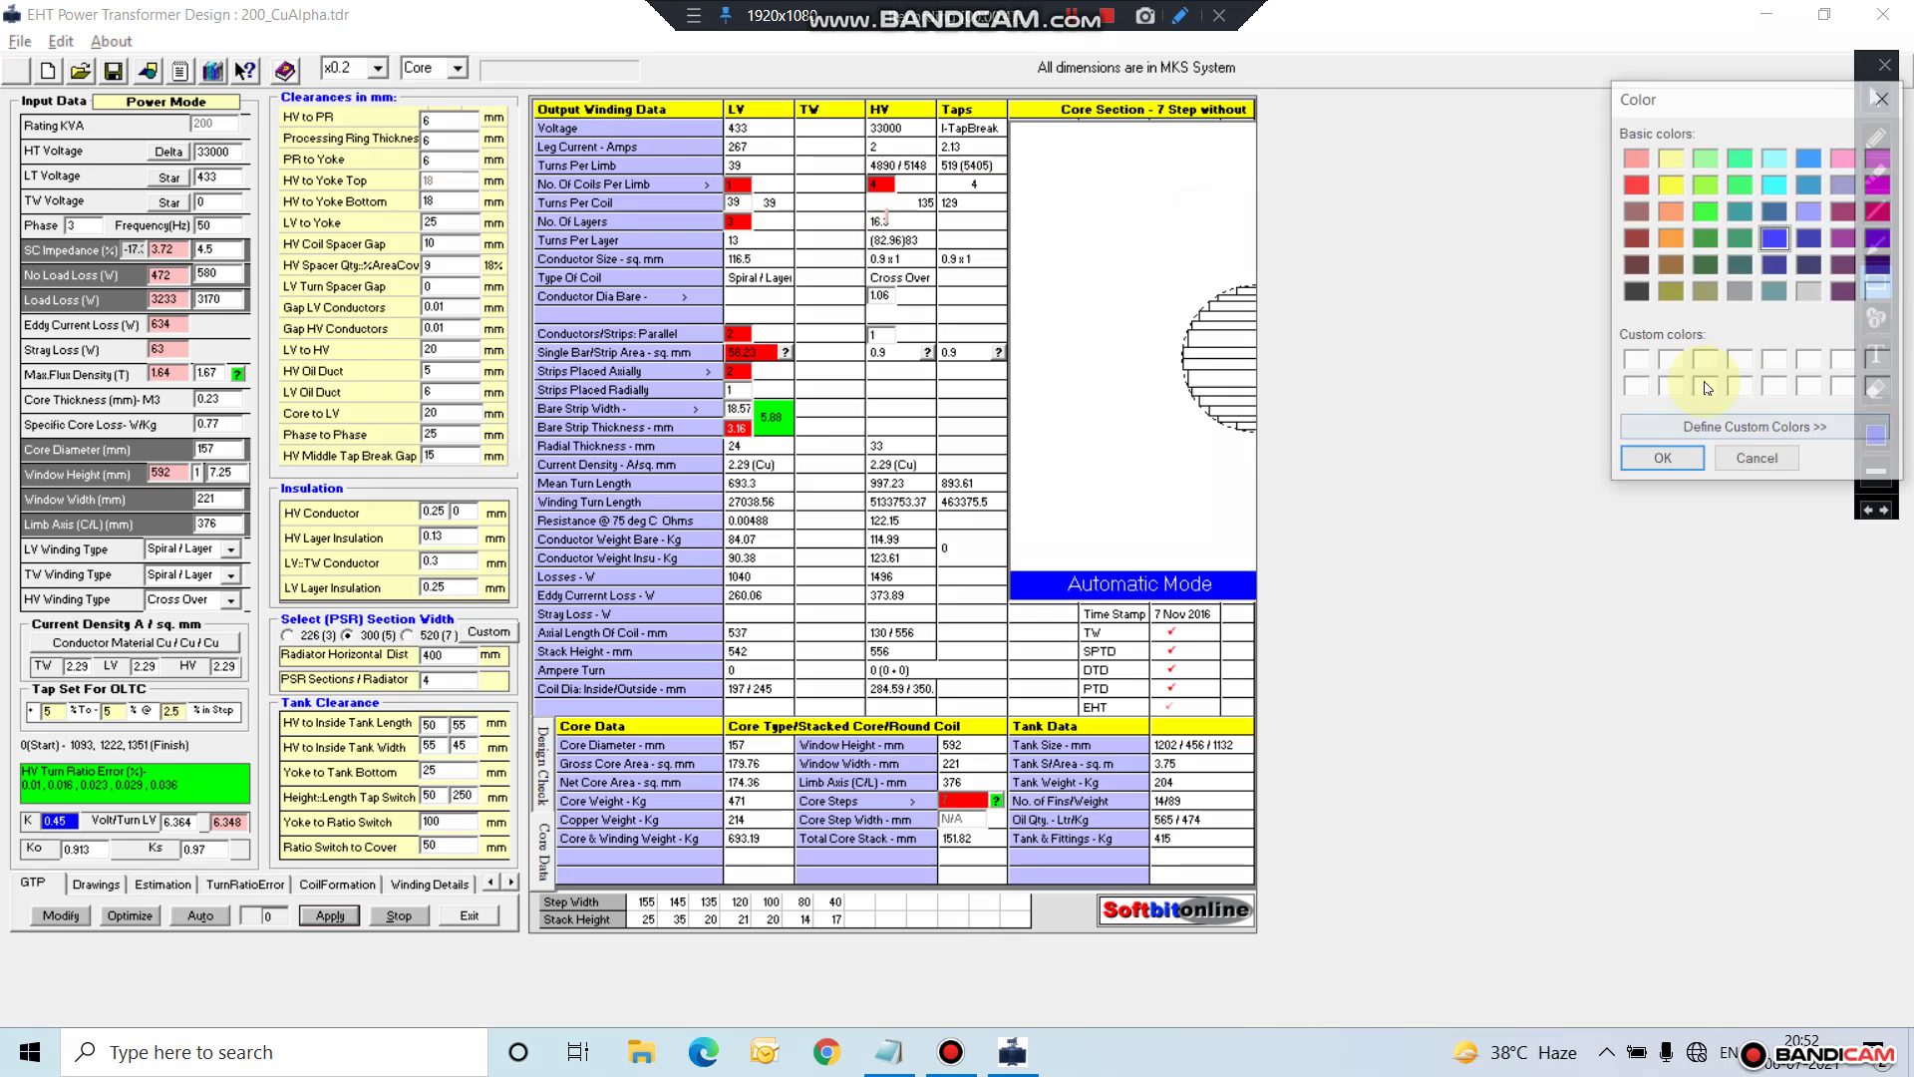
pyautogui.click(1663, 459)
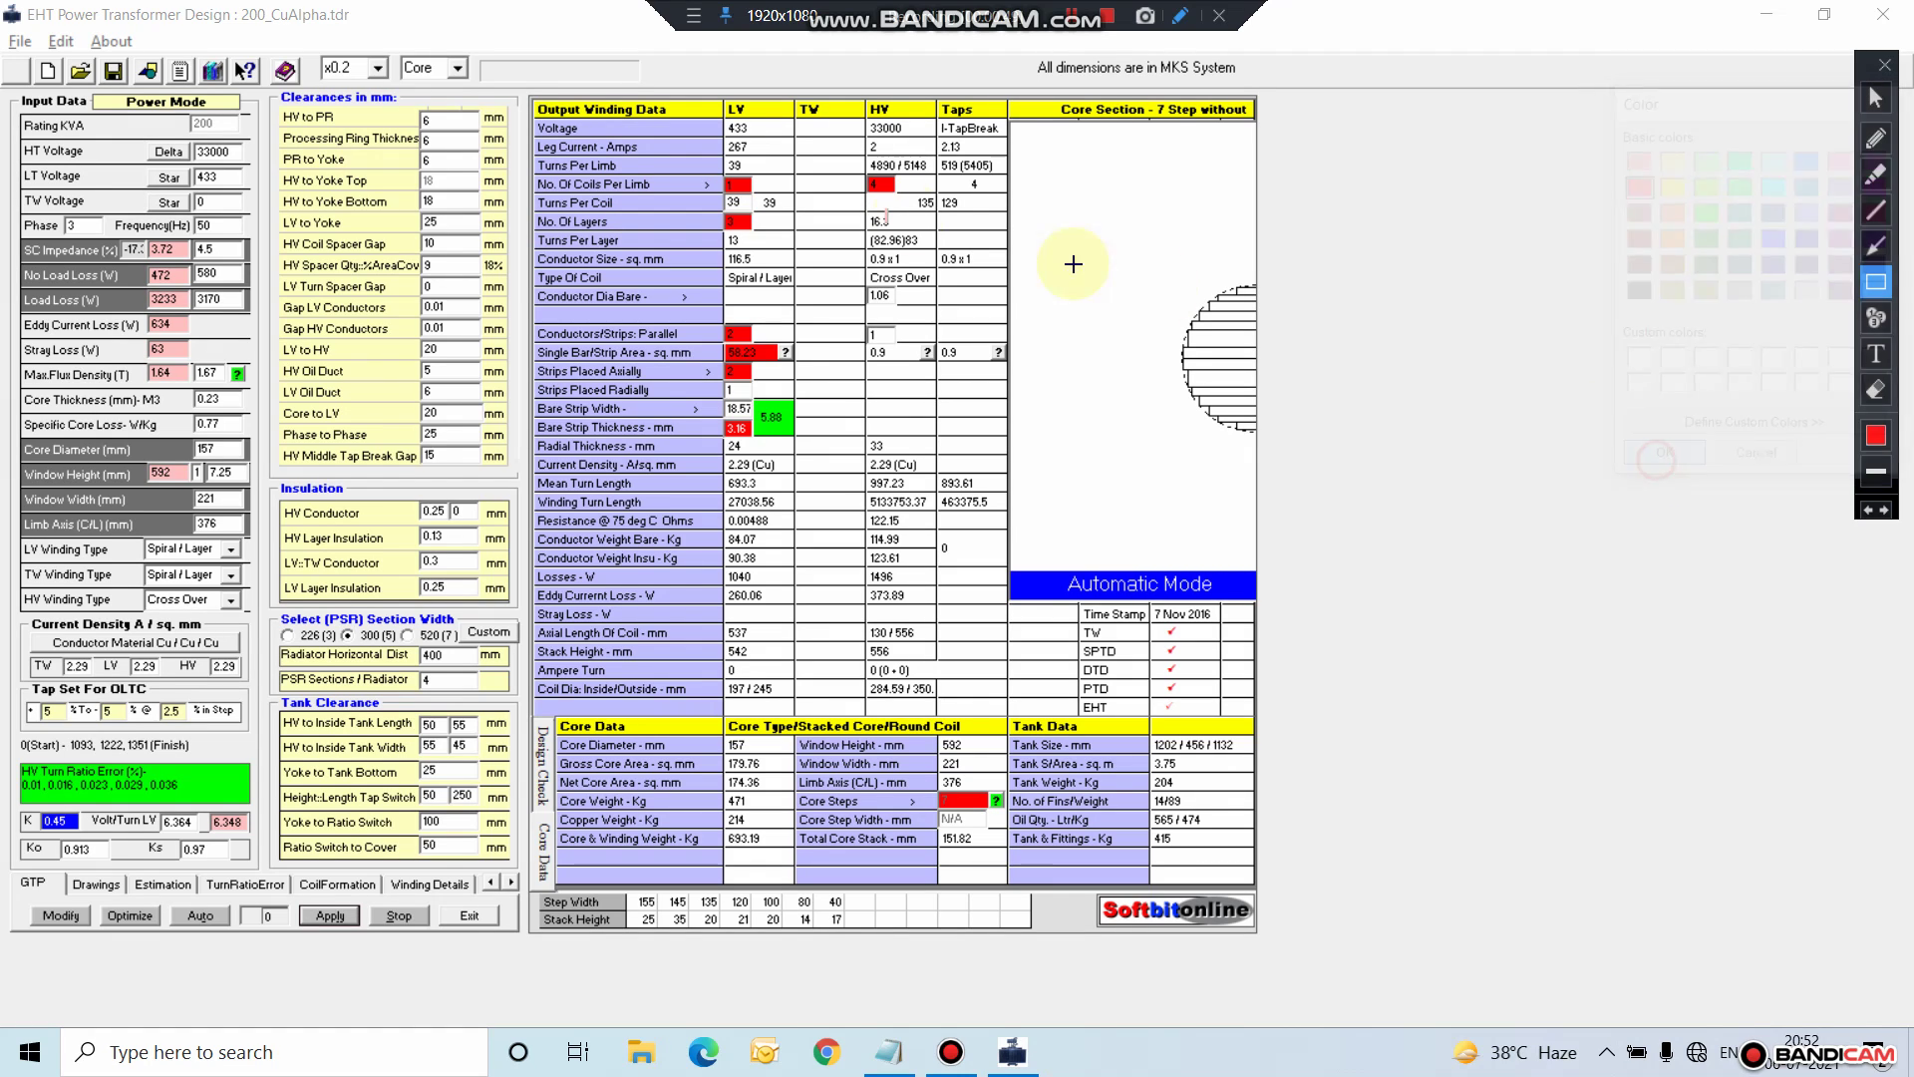
pyautogui.moveTo(11, 108)
pyautogui.mouseDown()
pyautogui.moveTo(239, 133)
pyautogui.moveTo(266, 867)
pyautogui.mouseUp()
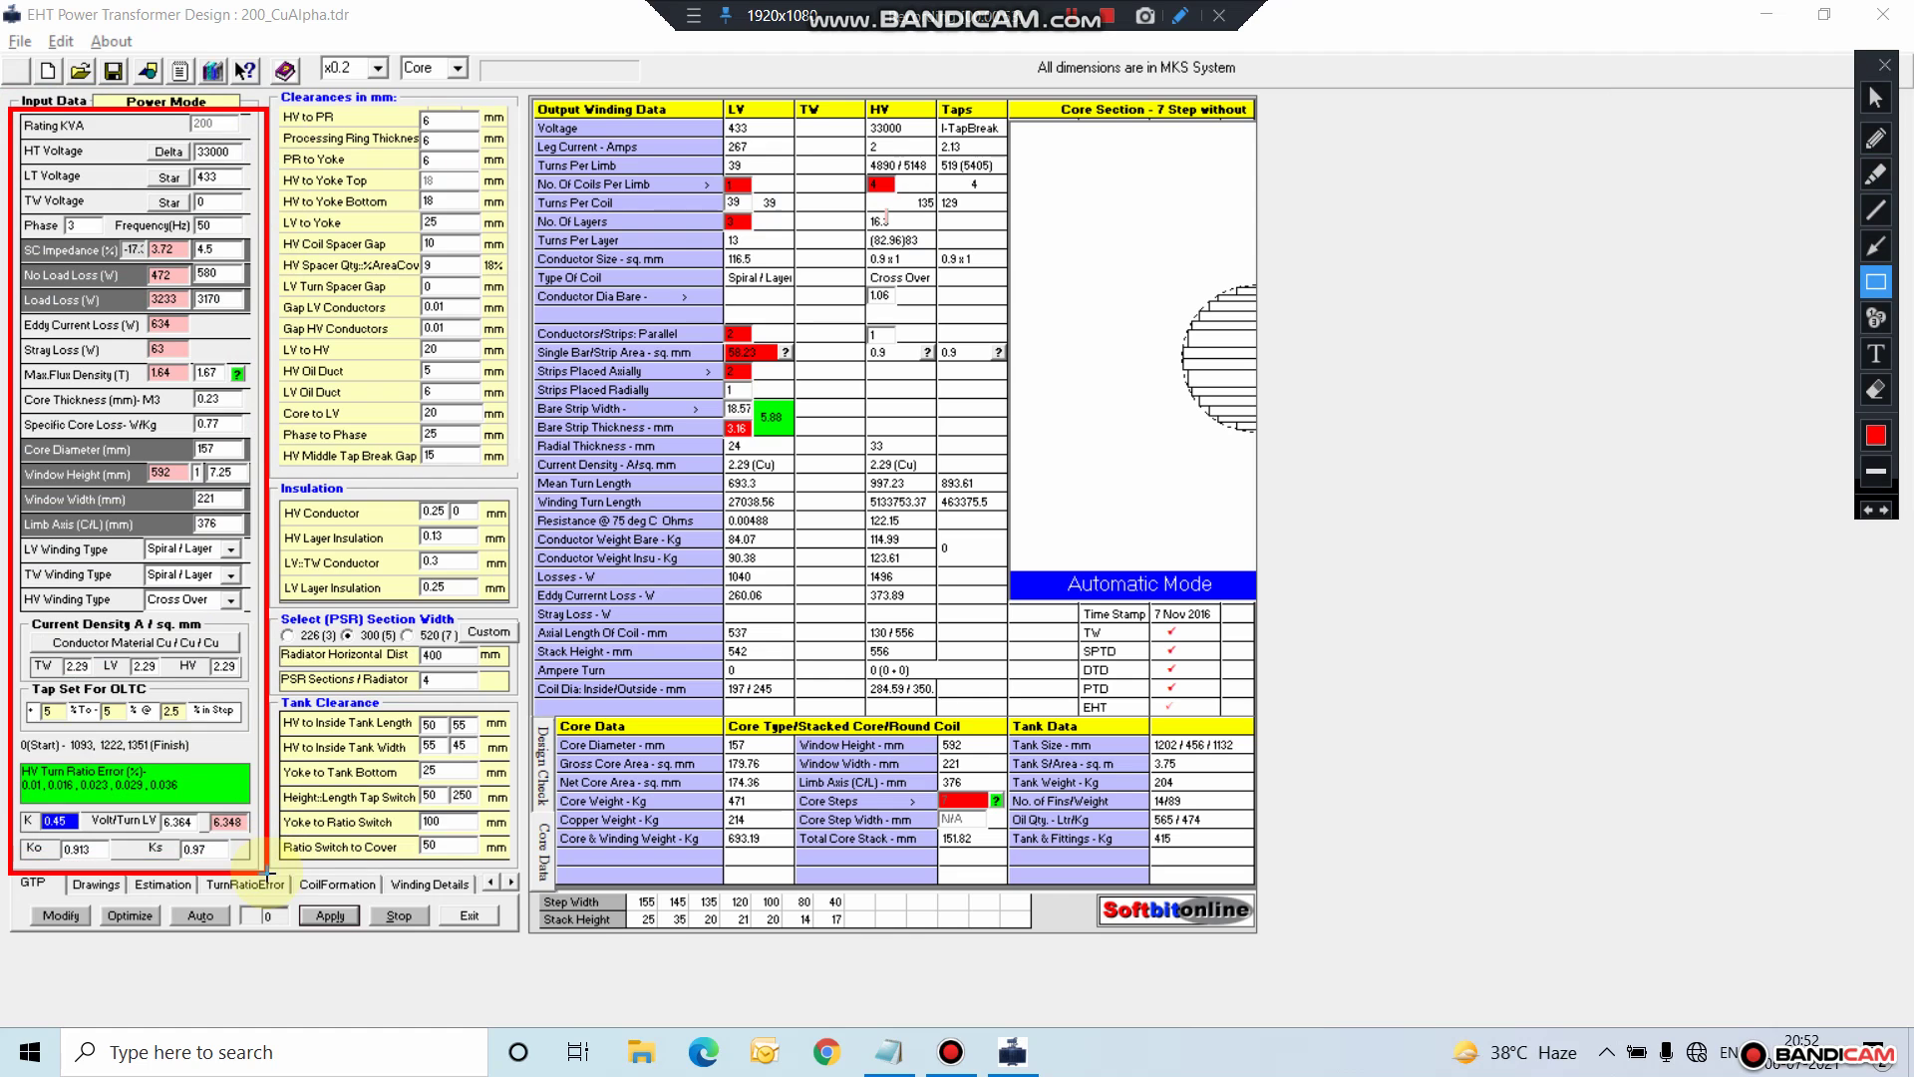
pyautogui.moveTo(267, 97)
pyautogui.mouseDown()
pyautogui.moveTo(502, 170)
pyautogui.moveTo(515, 868)
pyautogui.mouseUp()
# Step: Switch the annotation colour to blue and box the Output Winding Data table
pyautogui.click(1875, 435)
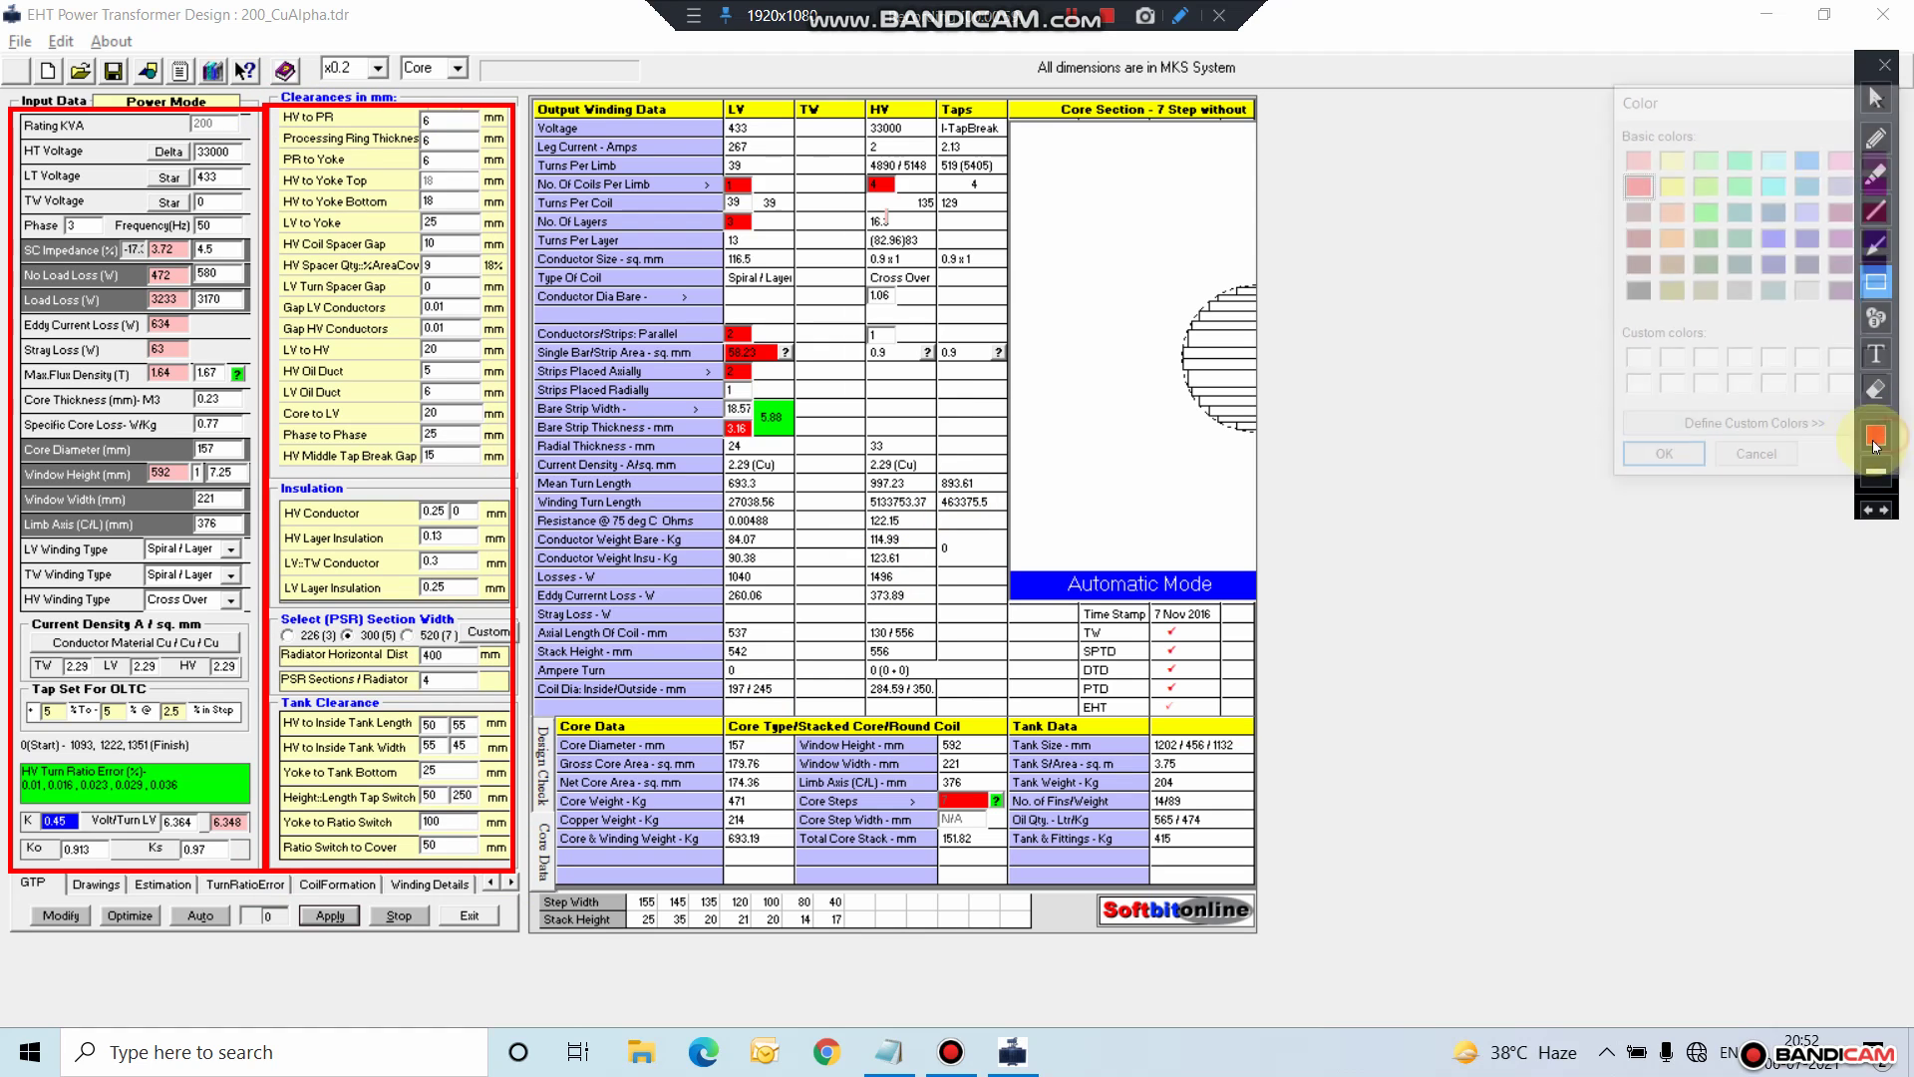
pyautogui.click(1776, 238)
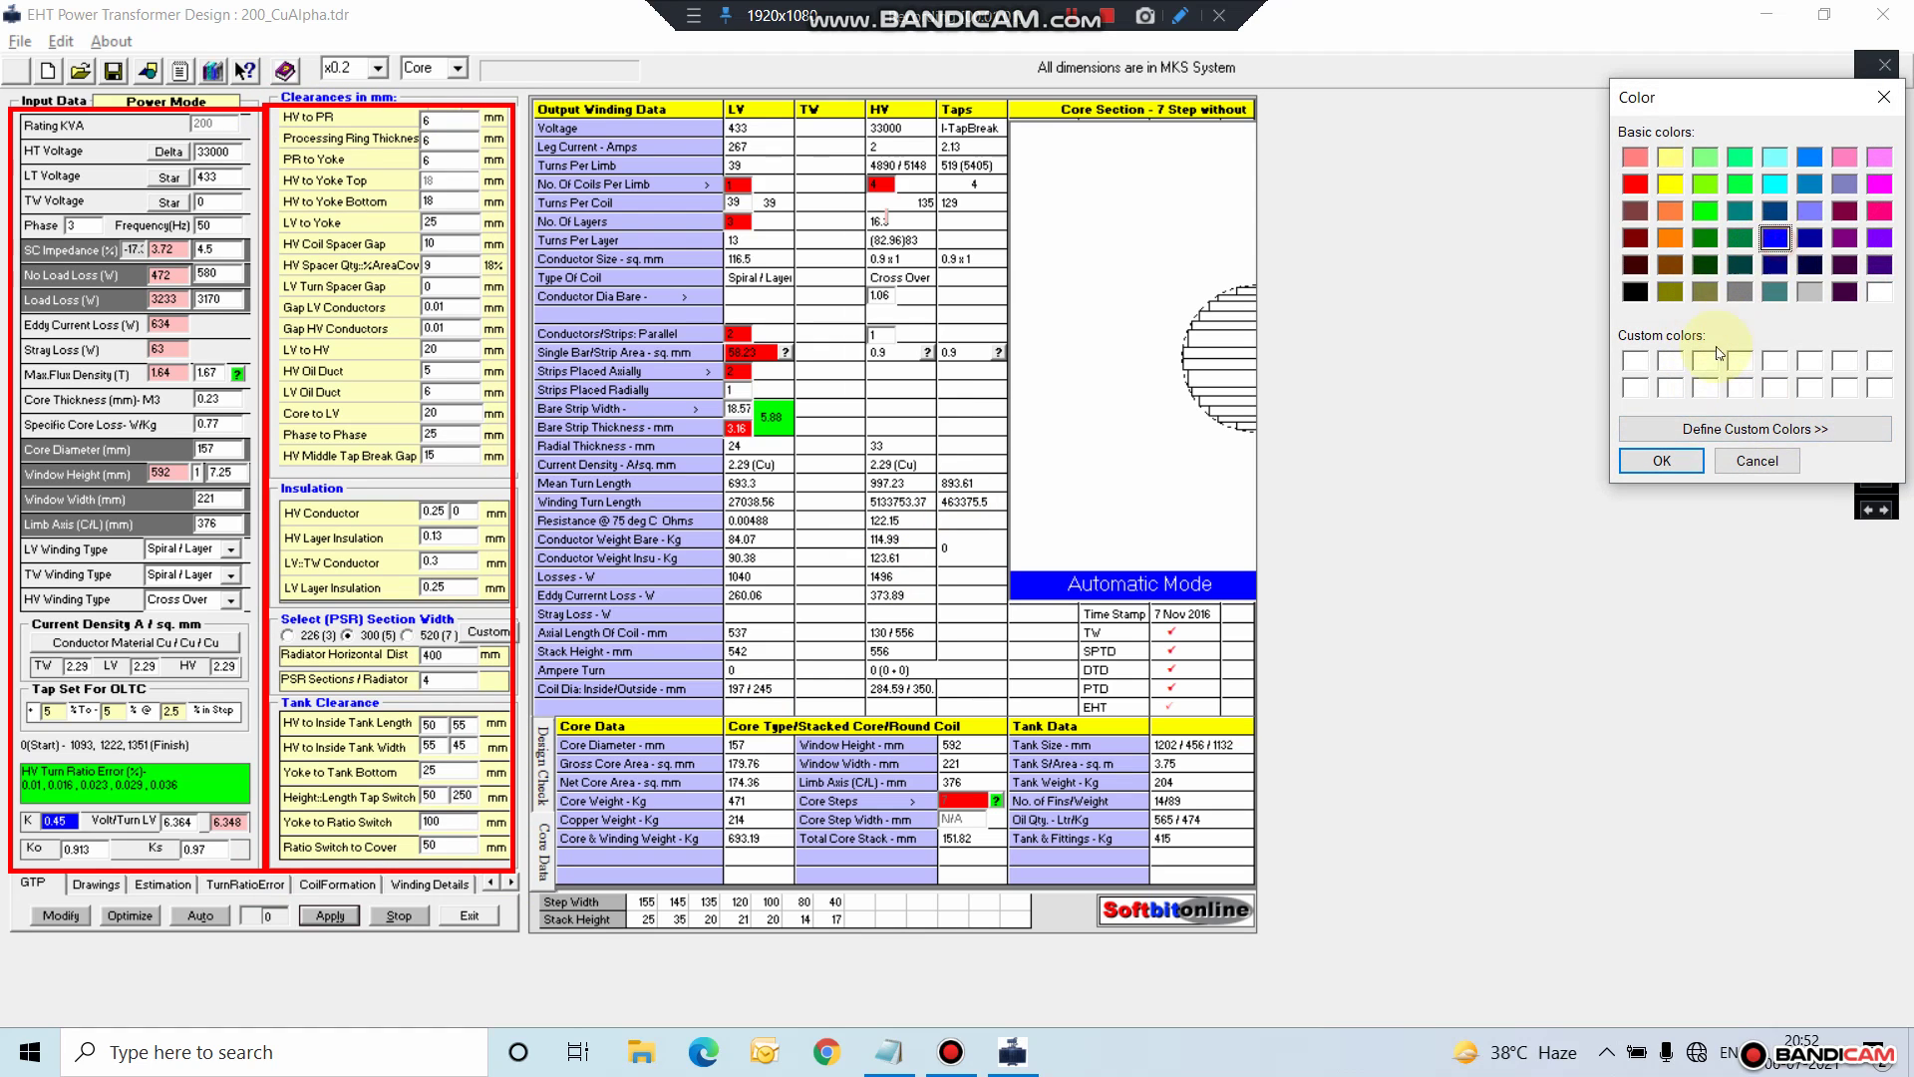
pyautogui.click(1661, 461)
pyautogui.moveTo(524, 98)
pyautogui.mouseDown()
pyautogui.moveTo(952, 127)
pyautogui.moveTo(1184, 493)
pyautogui.moveTo(1265, 894)
pyautogui.mouseUp()
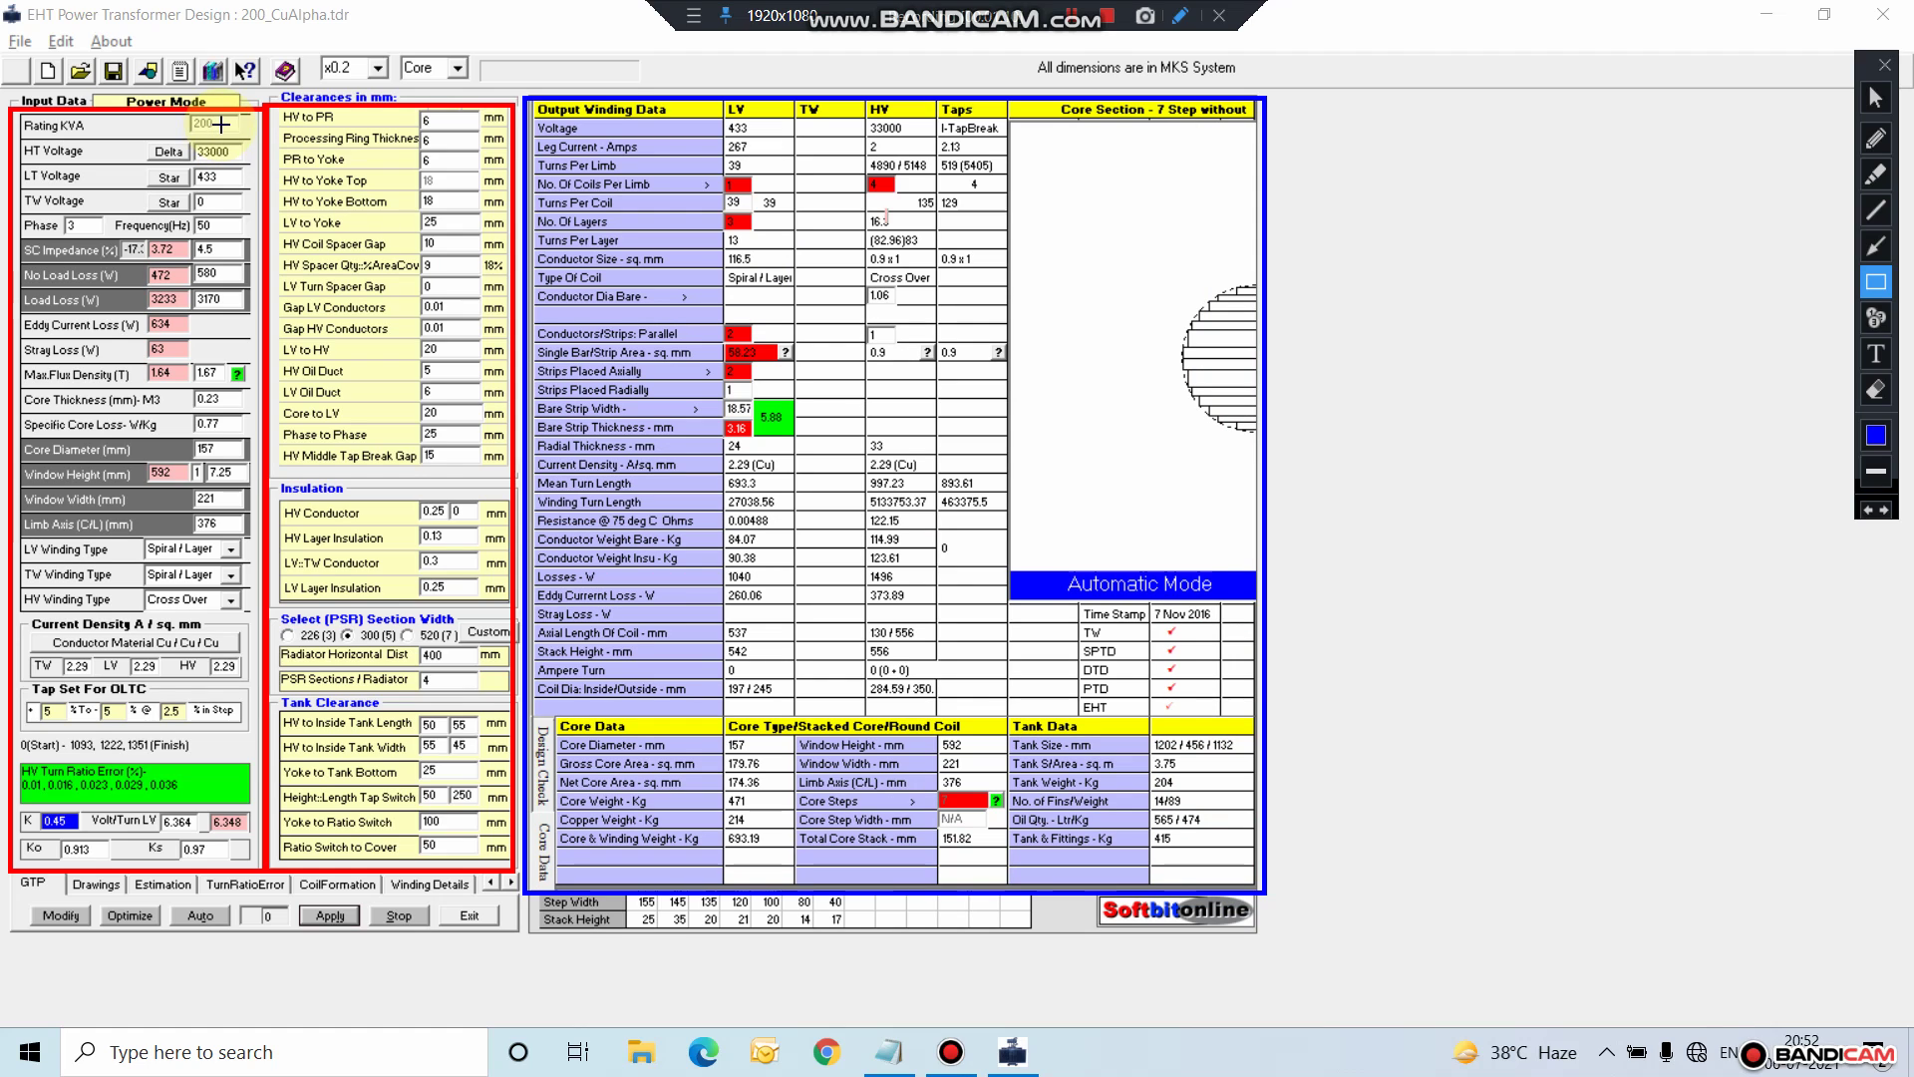
pyautogui.click(1875, 97)
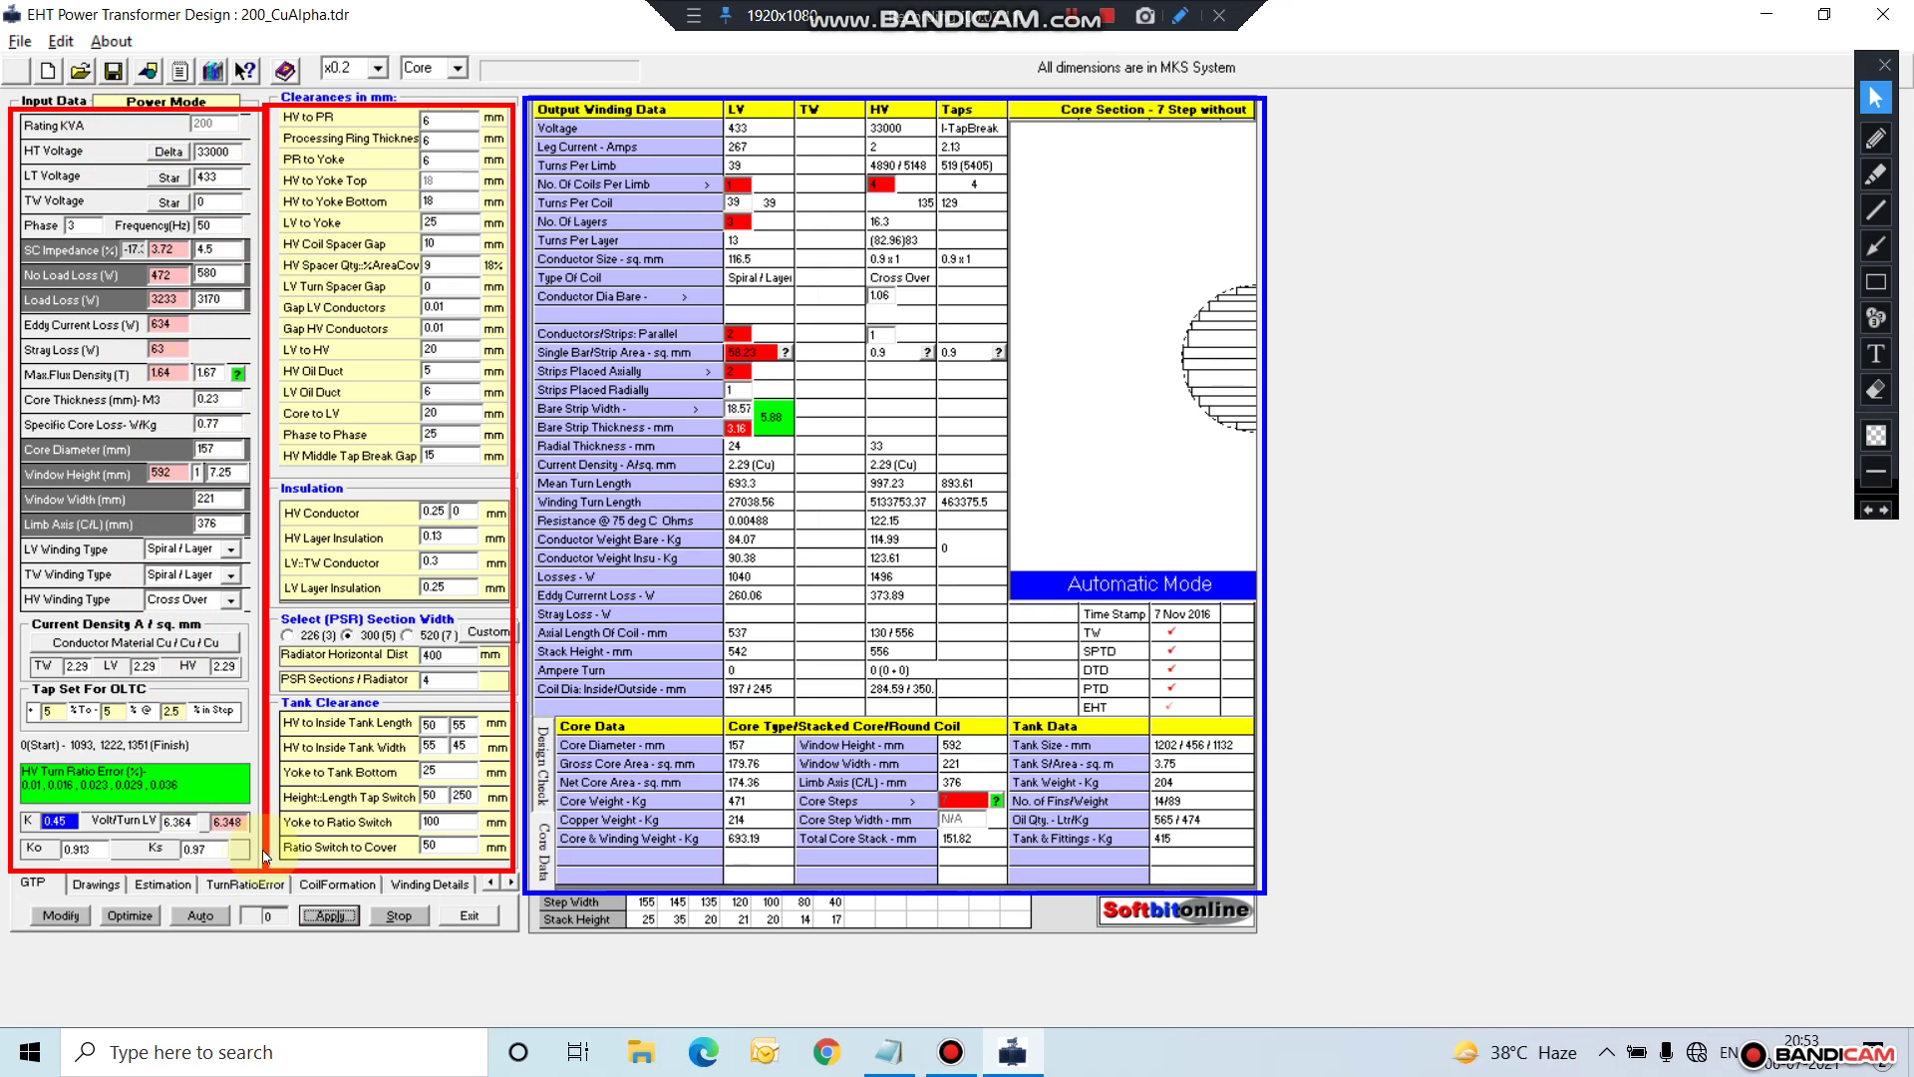
# Step: Run the Auto design, then draw red arrows at the 4.5 and 3.72 SC Impedance values, undoing one misplaced arrow
pyautogui.click(202, 916)
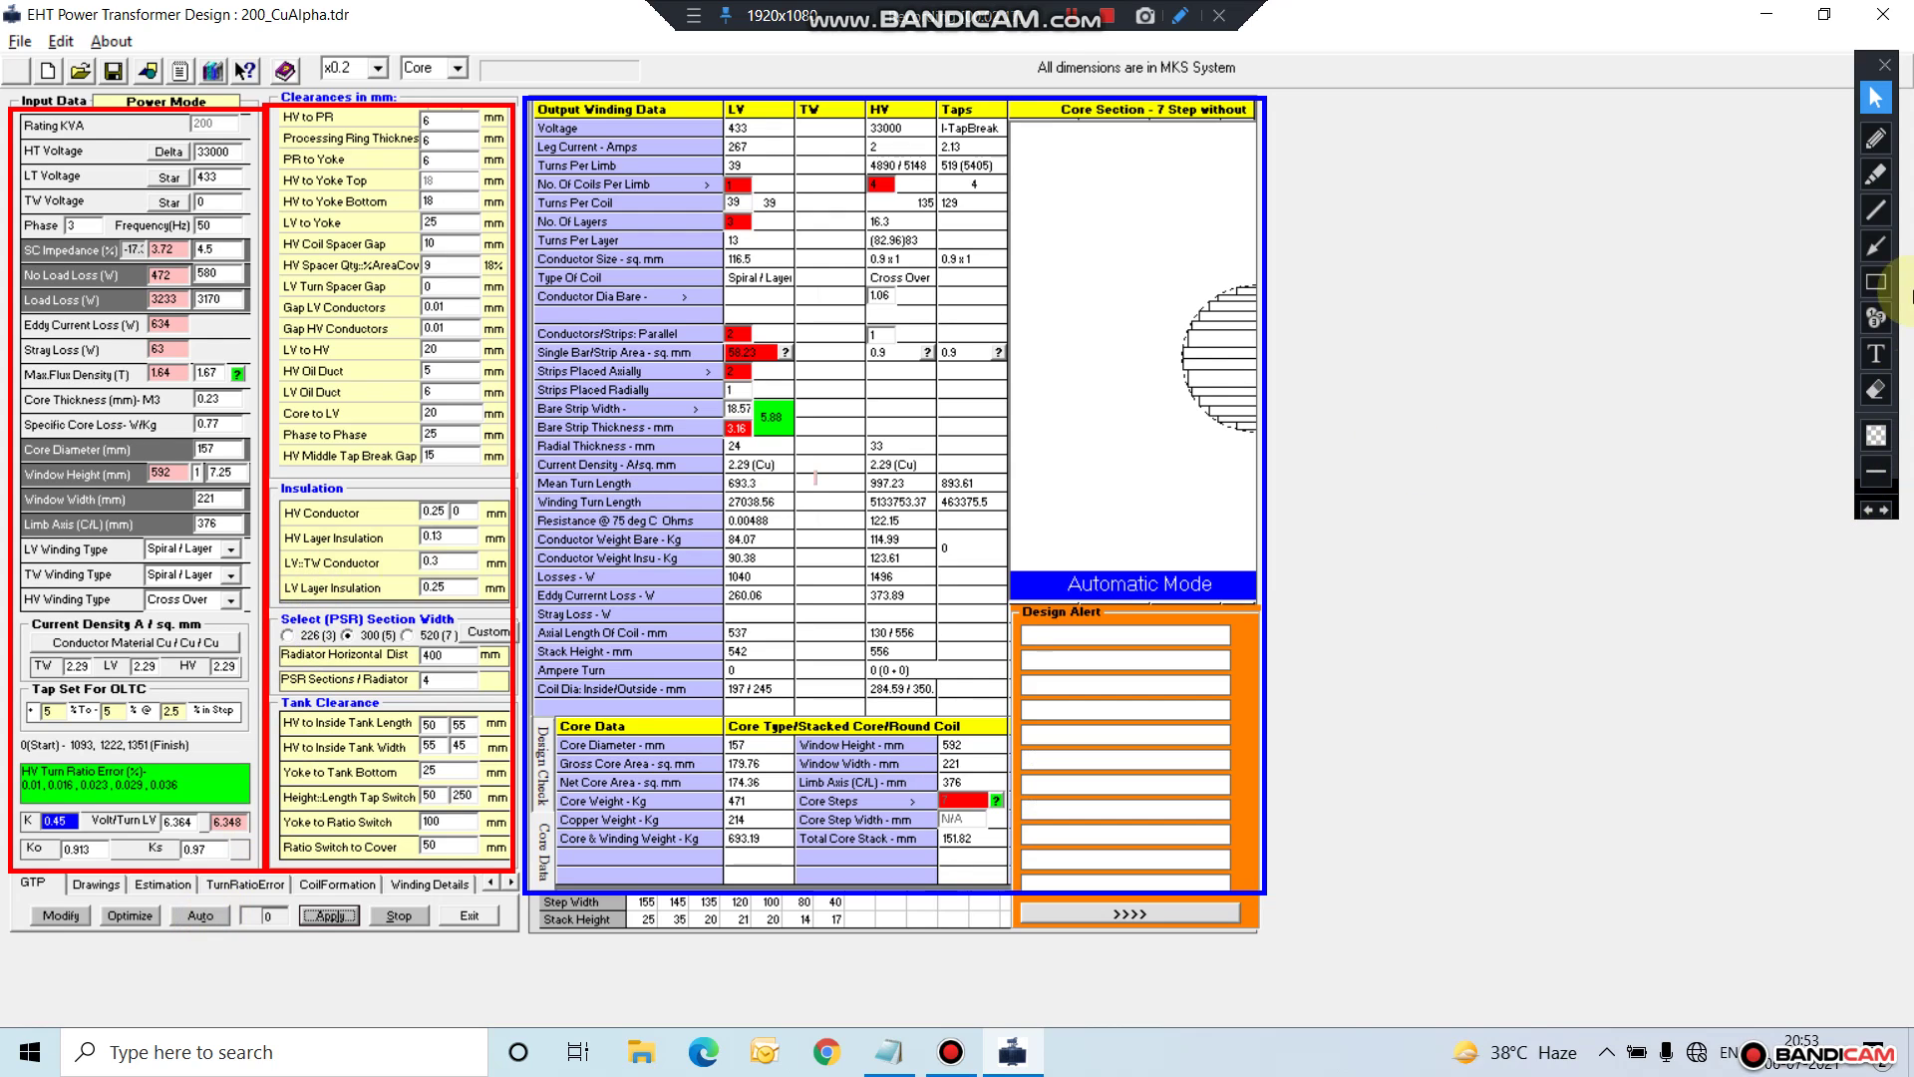
pyautogui.click(1875, 245)
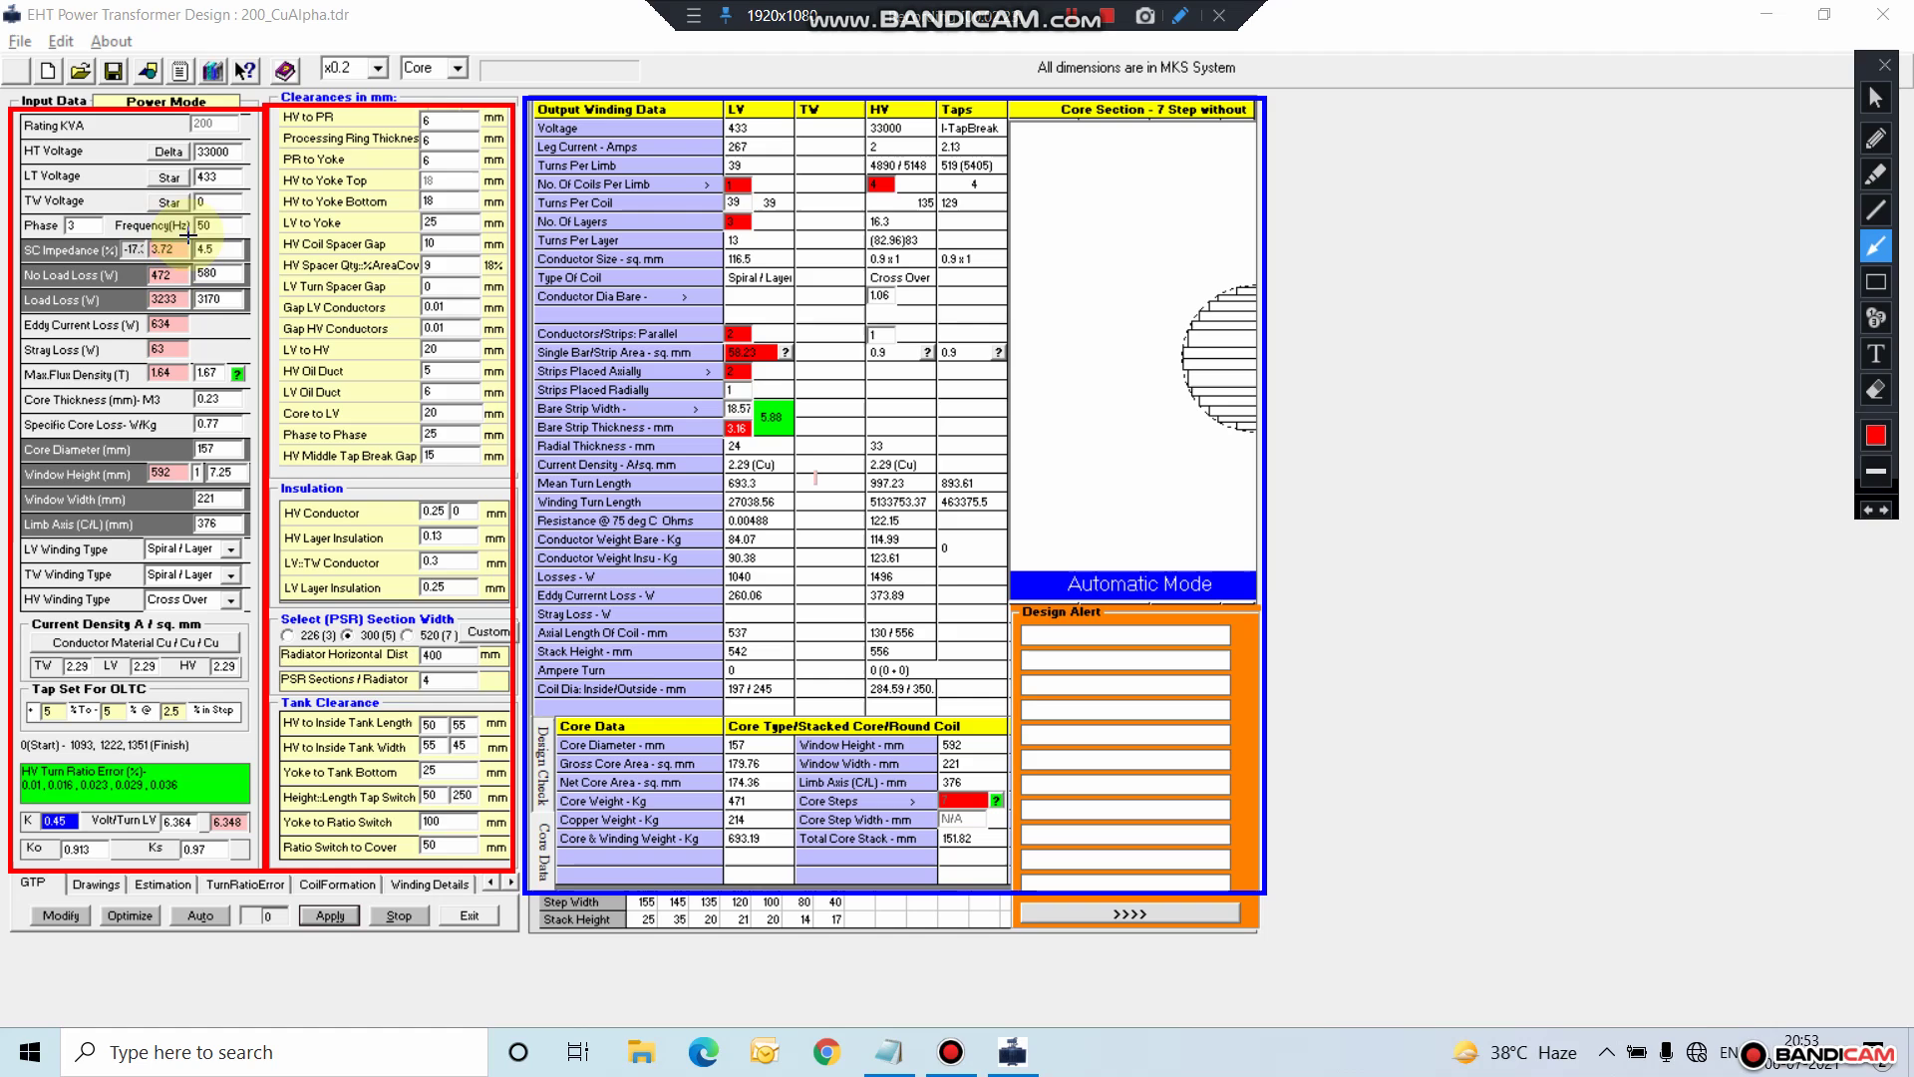
pyautogui.moveTo(187, 235); pyautogui.dragTo(275, 200)
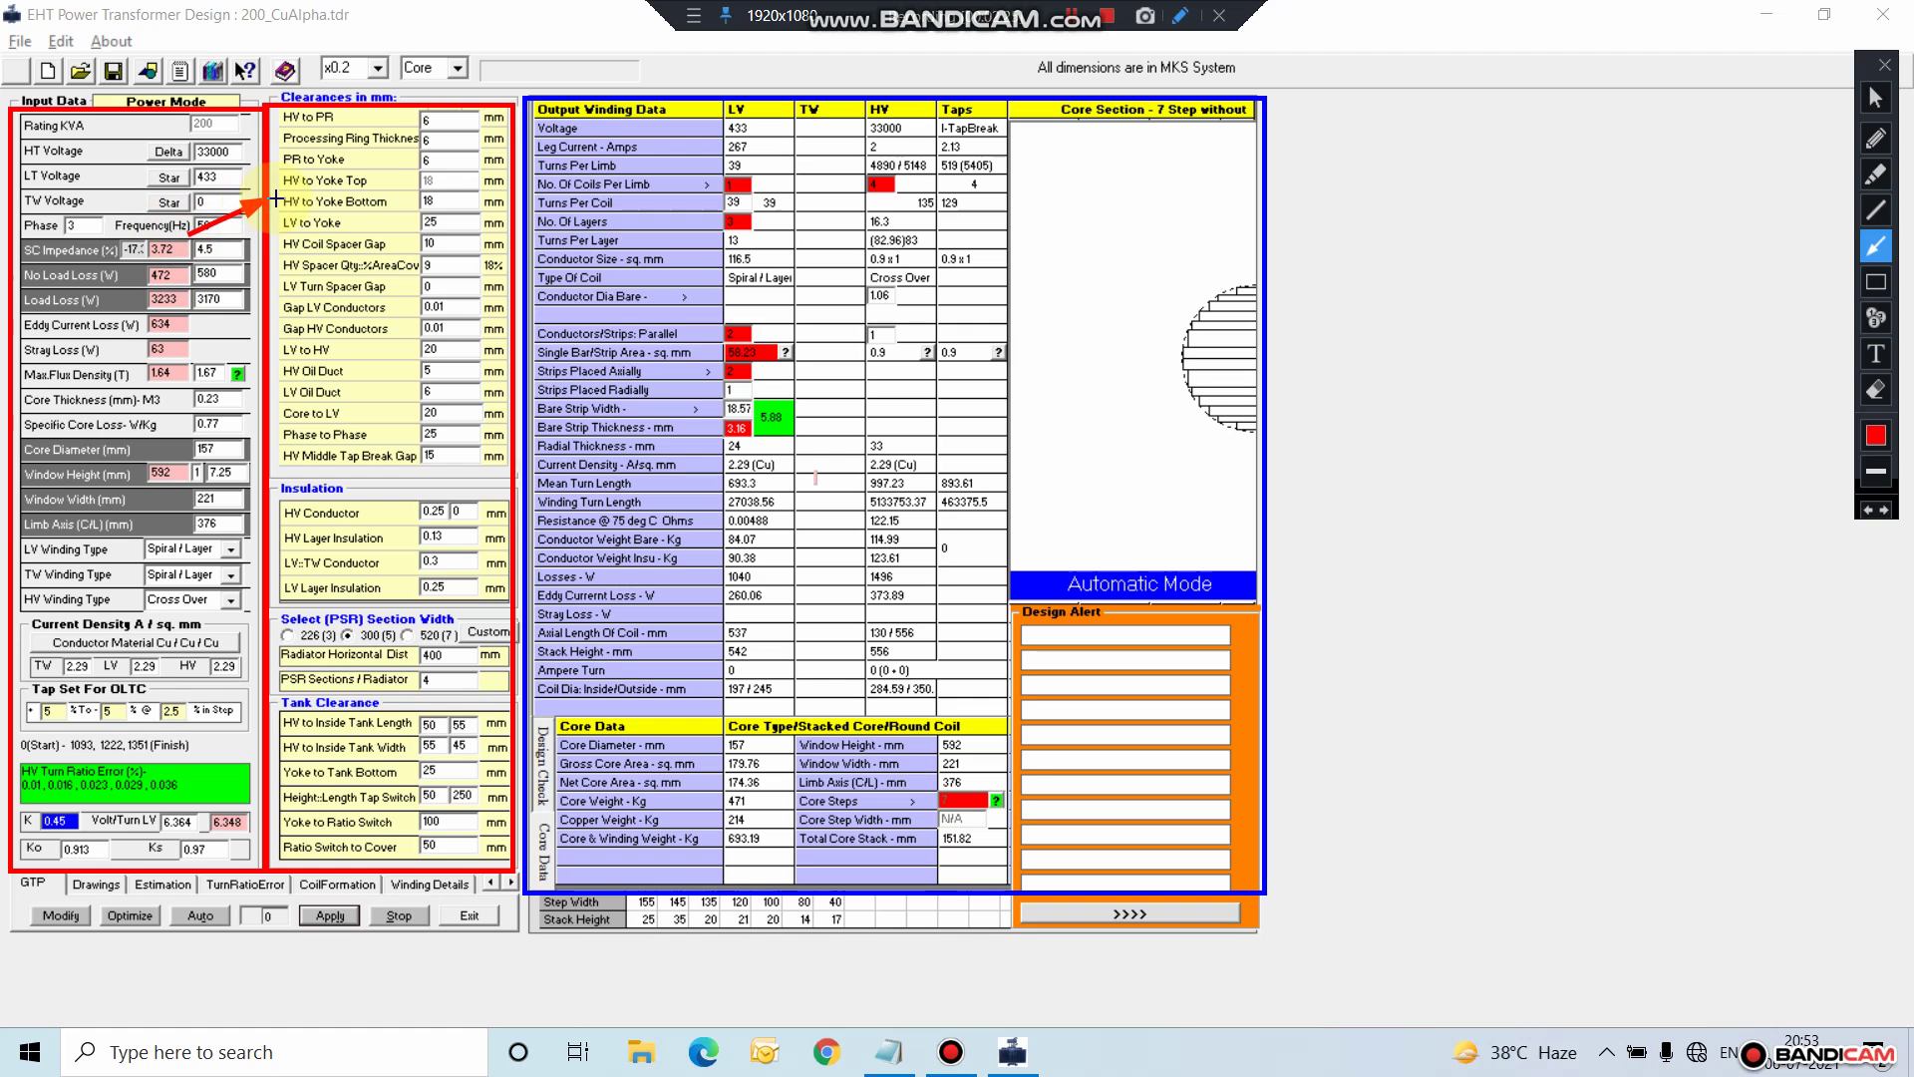
pyautogui.click(1868, 509)
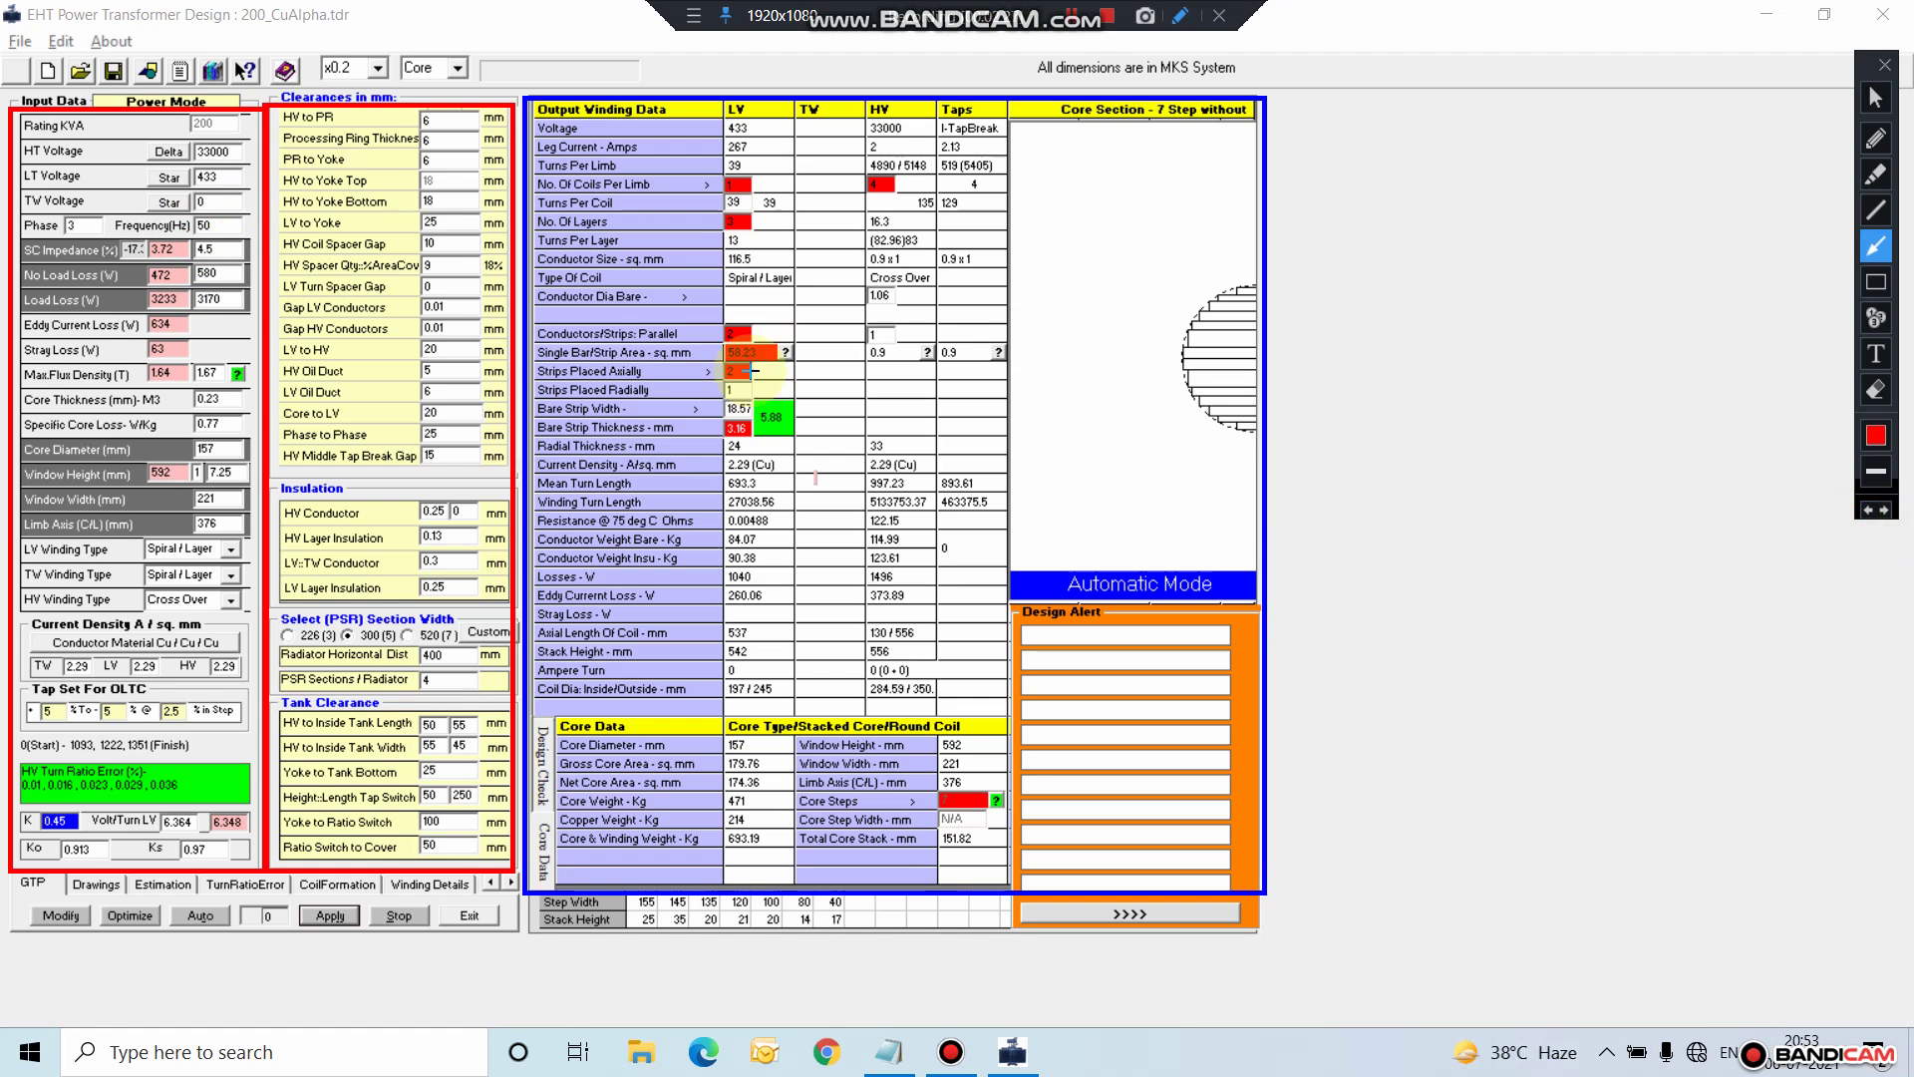
pyautogui.moveTo(291, 177); pyautogui.dragTo(239, 248)
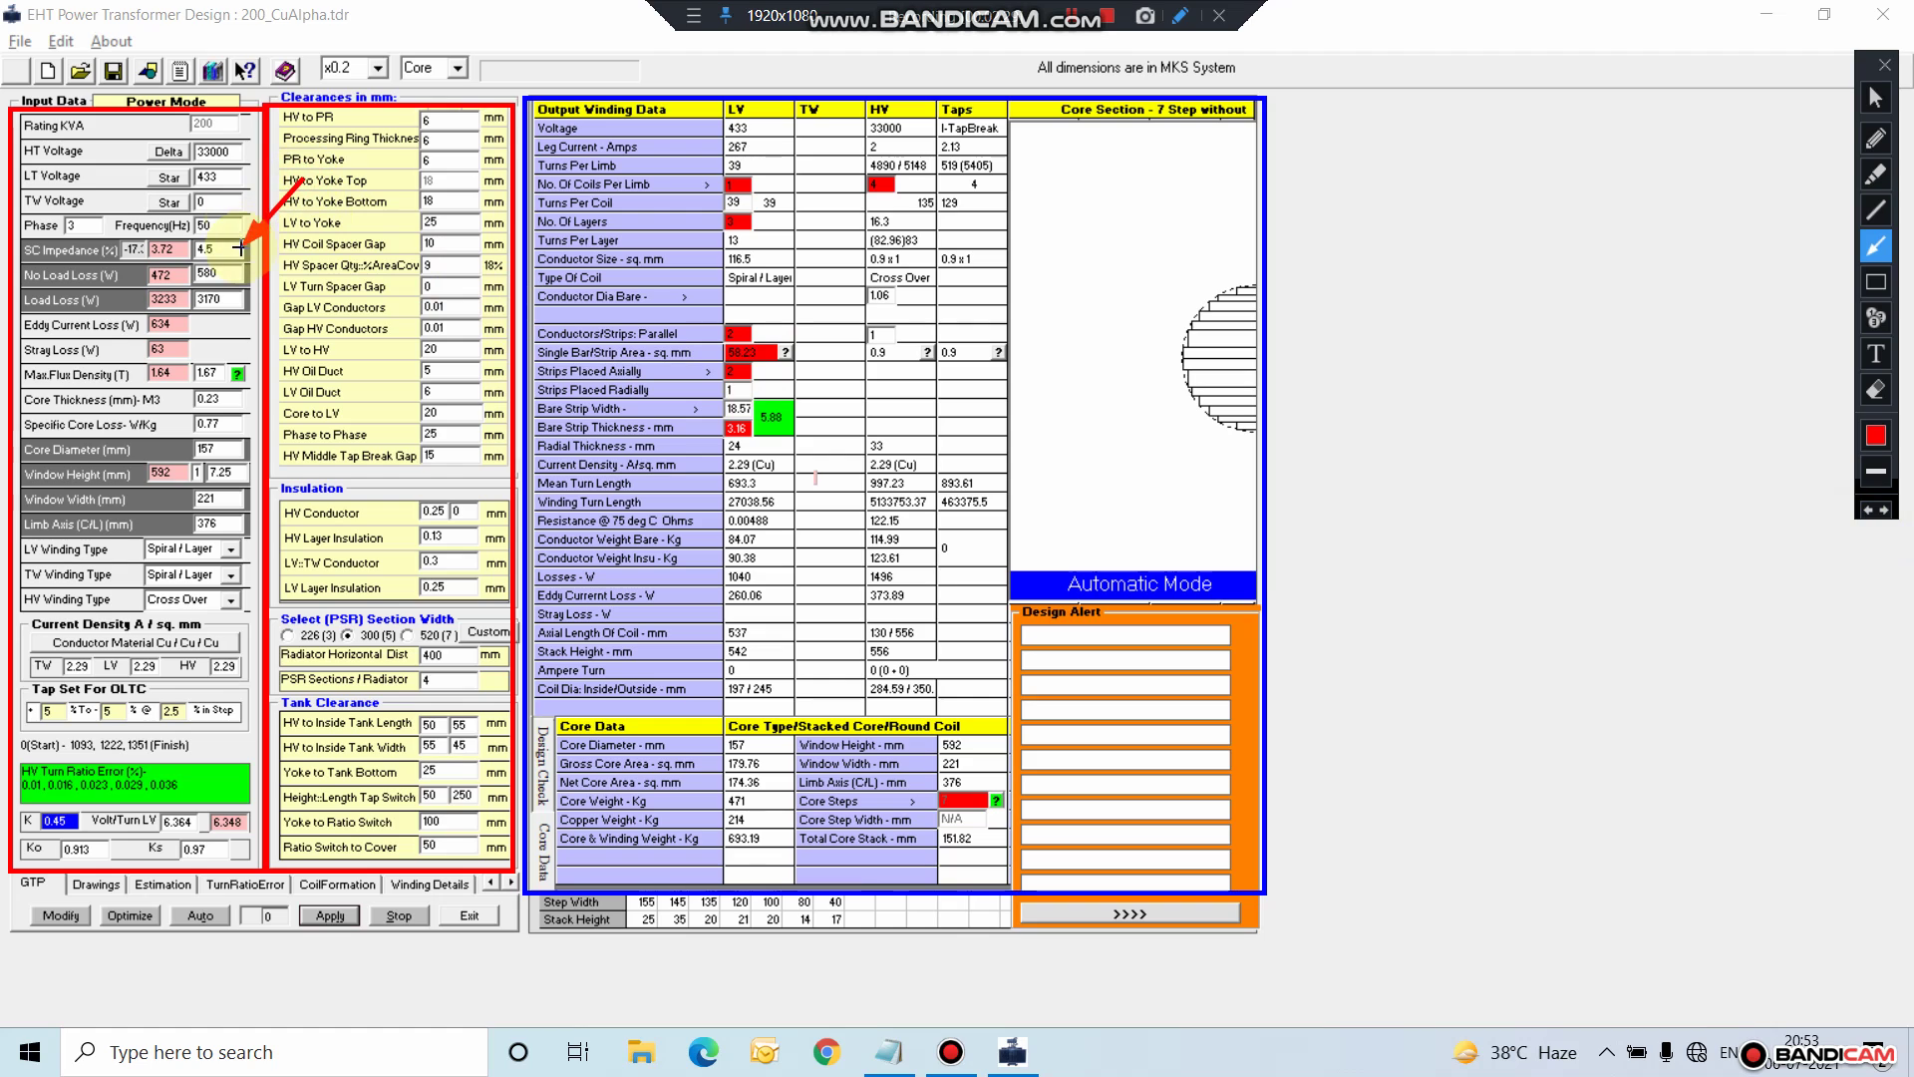
pyautogui.moveTo(256, 148); pyautogui.dragTo(164, 237)
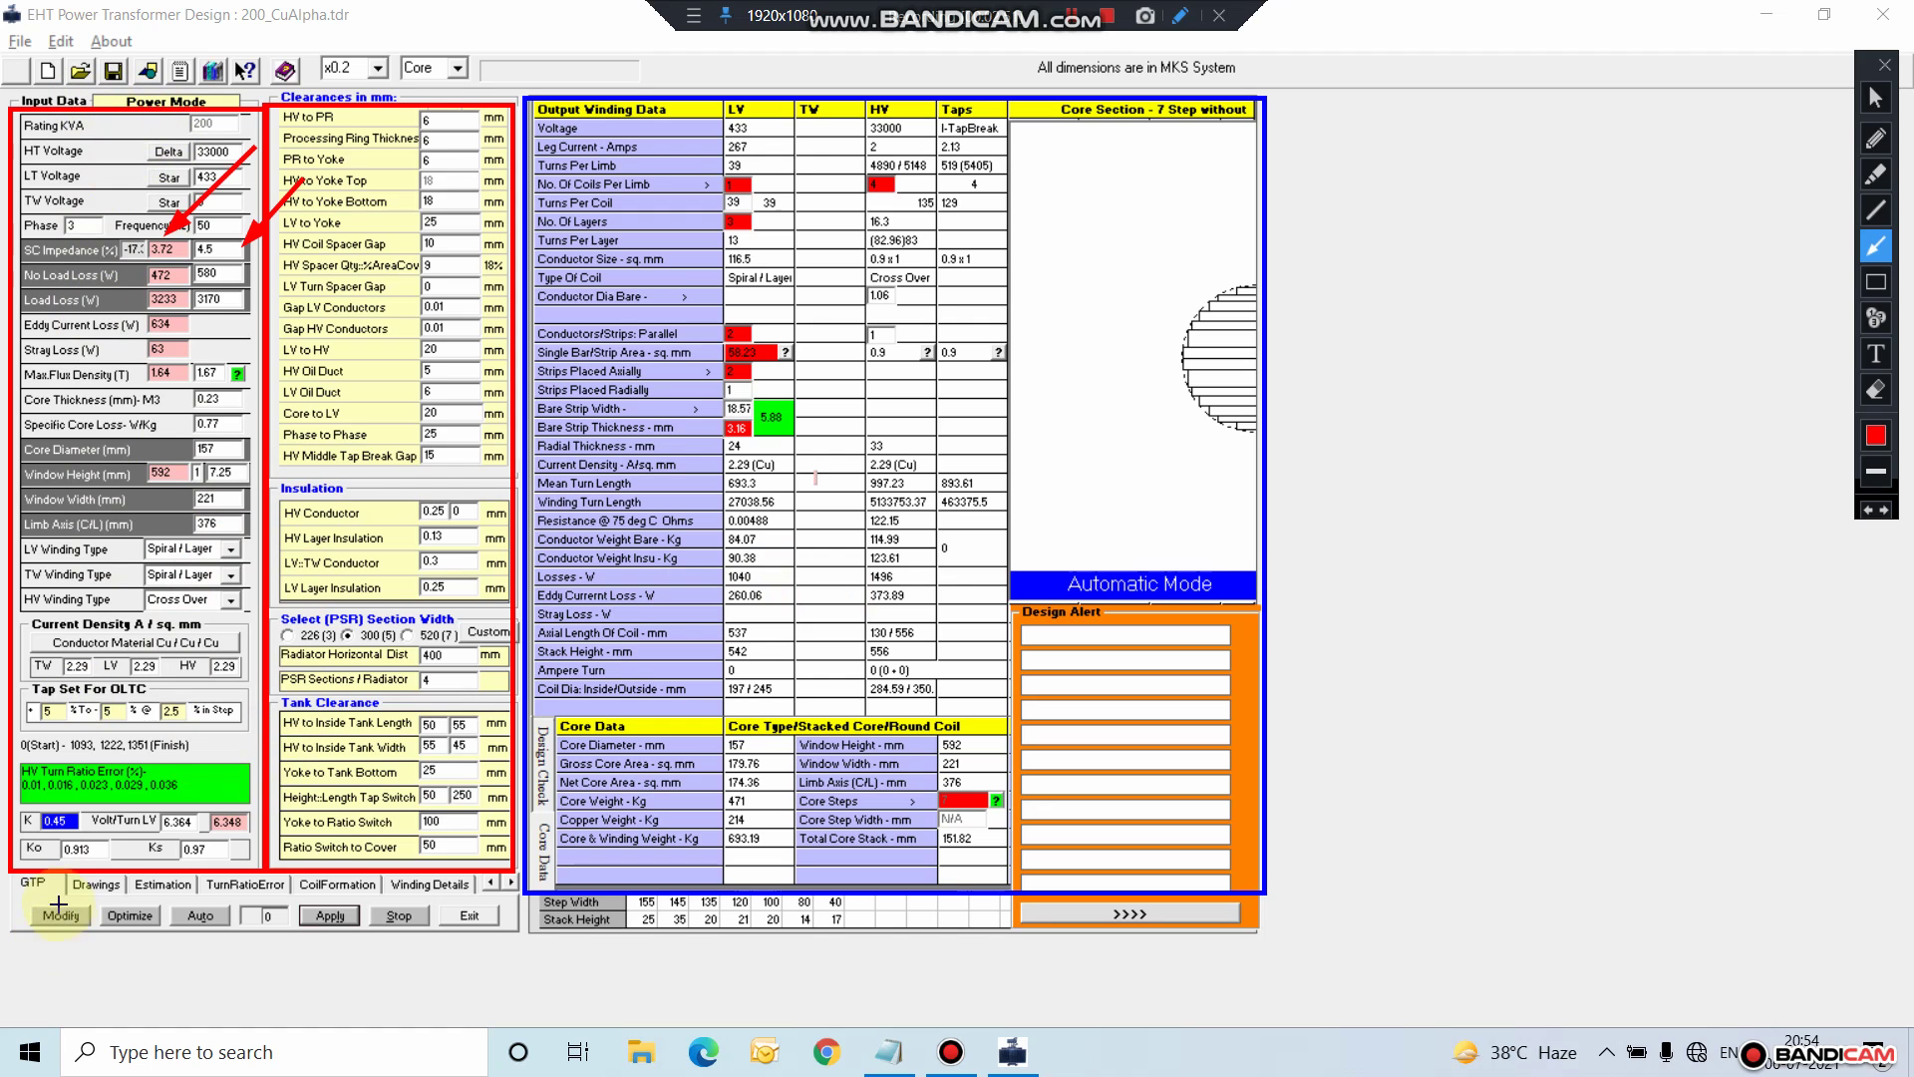
# Step: Exit drawing mode, show the GTP sheet, and undo all five red and blue annotations
pyautogui.press('Escape')
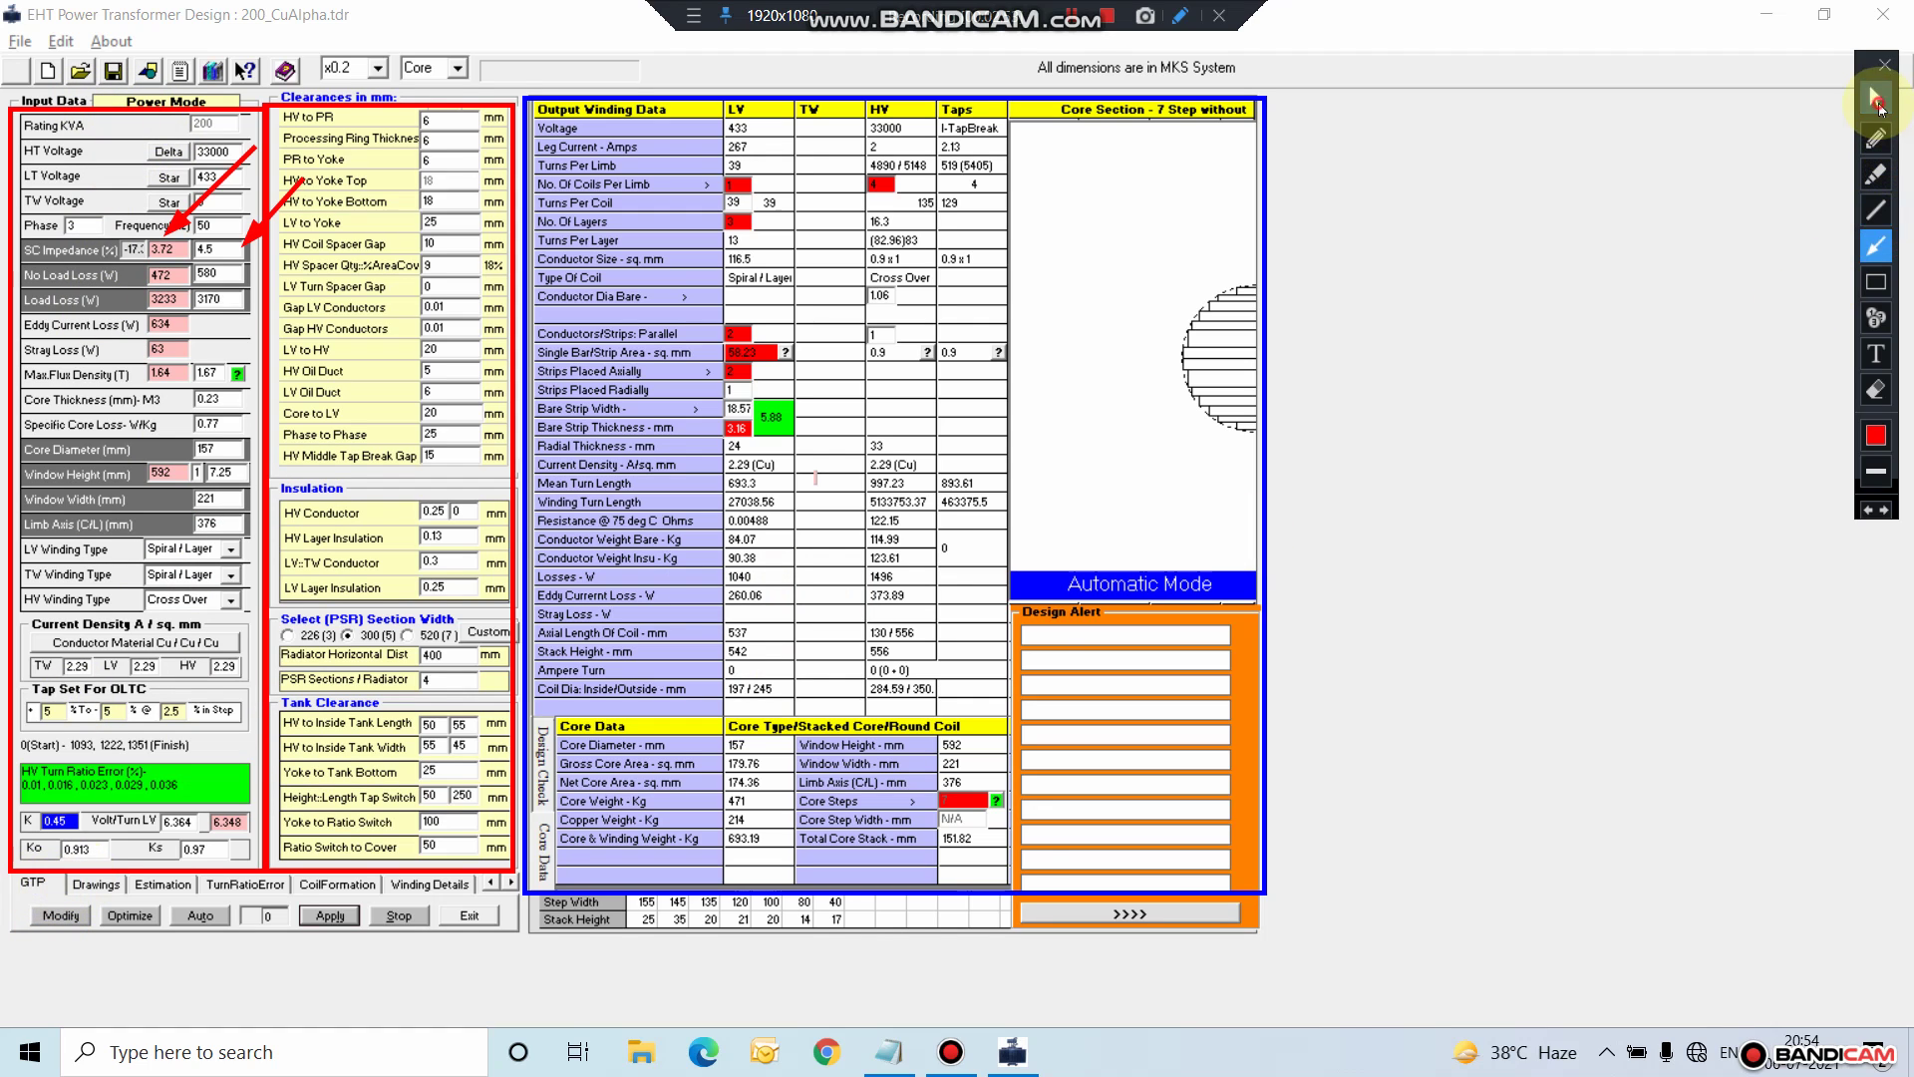
pyautogui.click(33, 881)
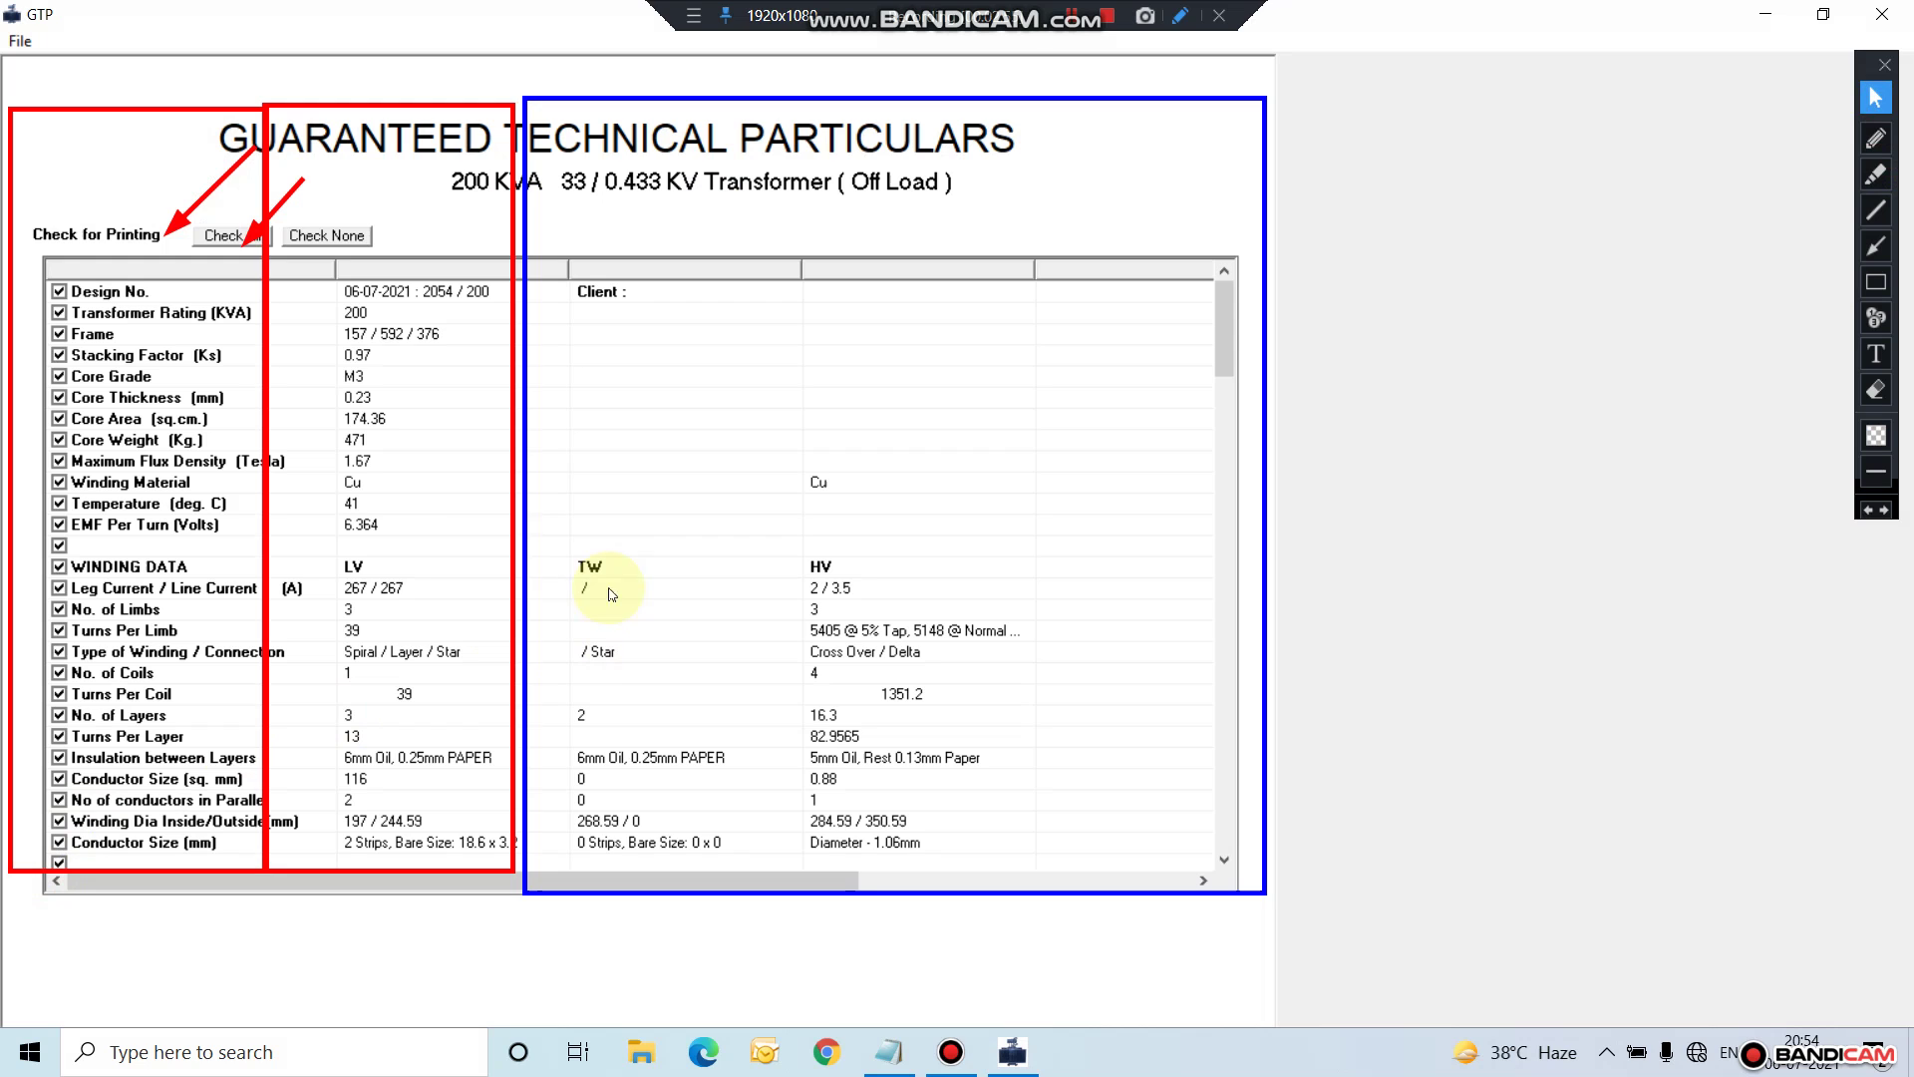
pyautogui.click(1870, 509)
pyautogui.click(1871, 510)
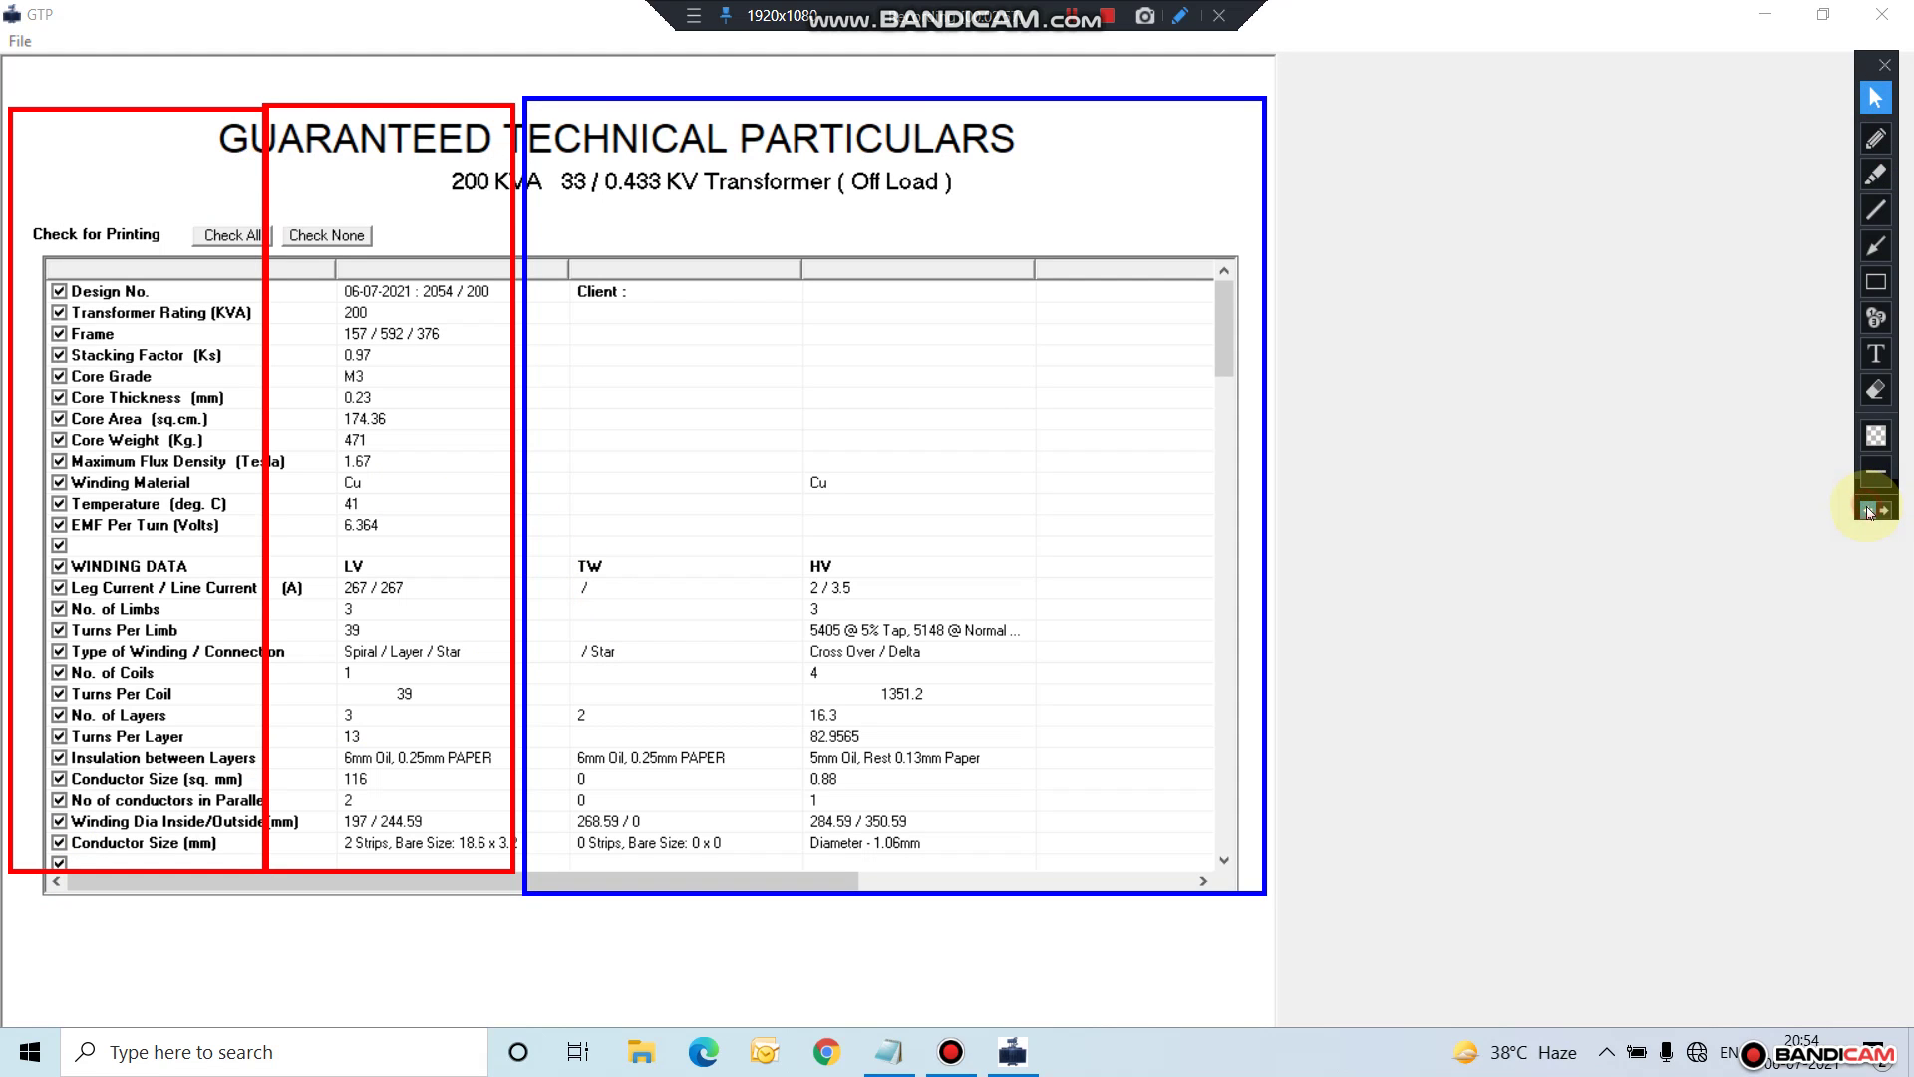
pyautogui.click(1870, 509)
pyautogui.click(1870, 509)
pyautogui.click(1871, 510)
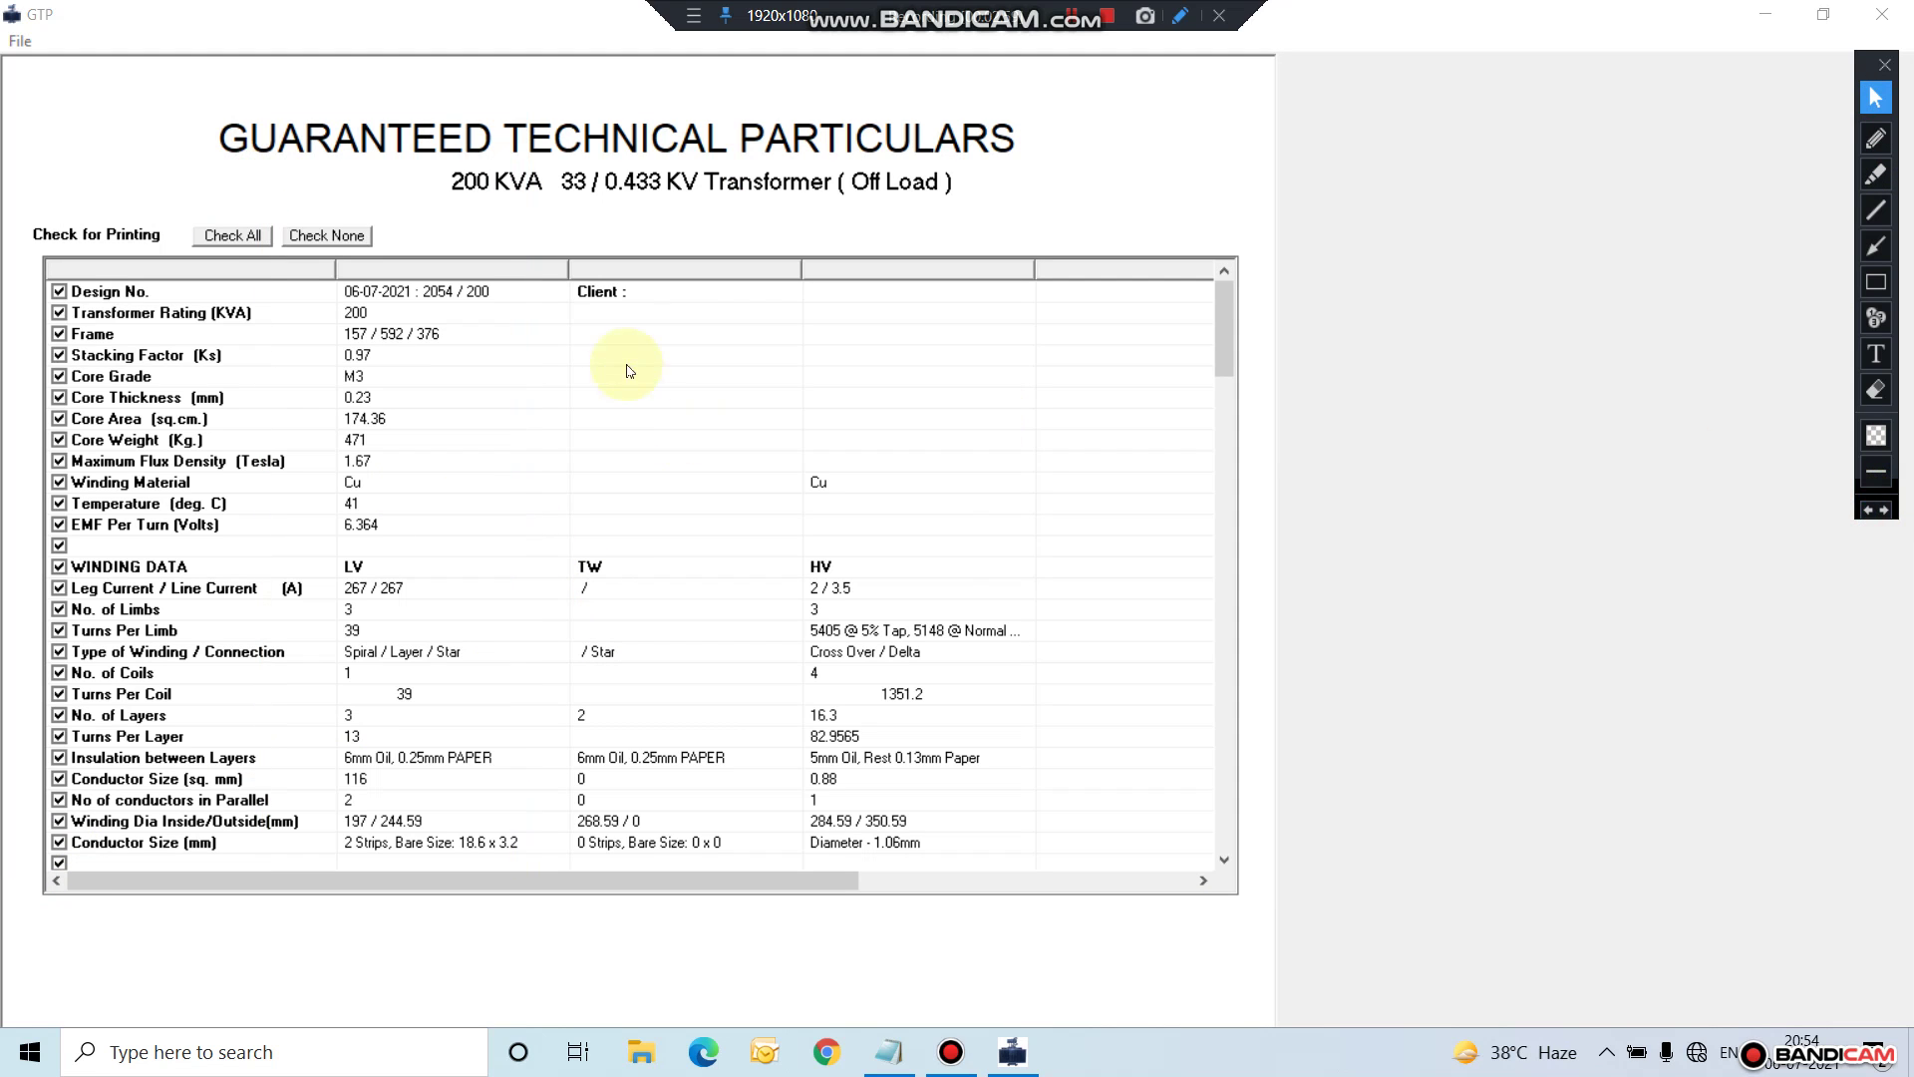
# Step: Scroll through the Guaranteed Technical Particulars table and bring up its File menu
pyautogui.scroll(-19, 417, 480)
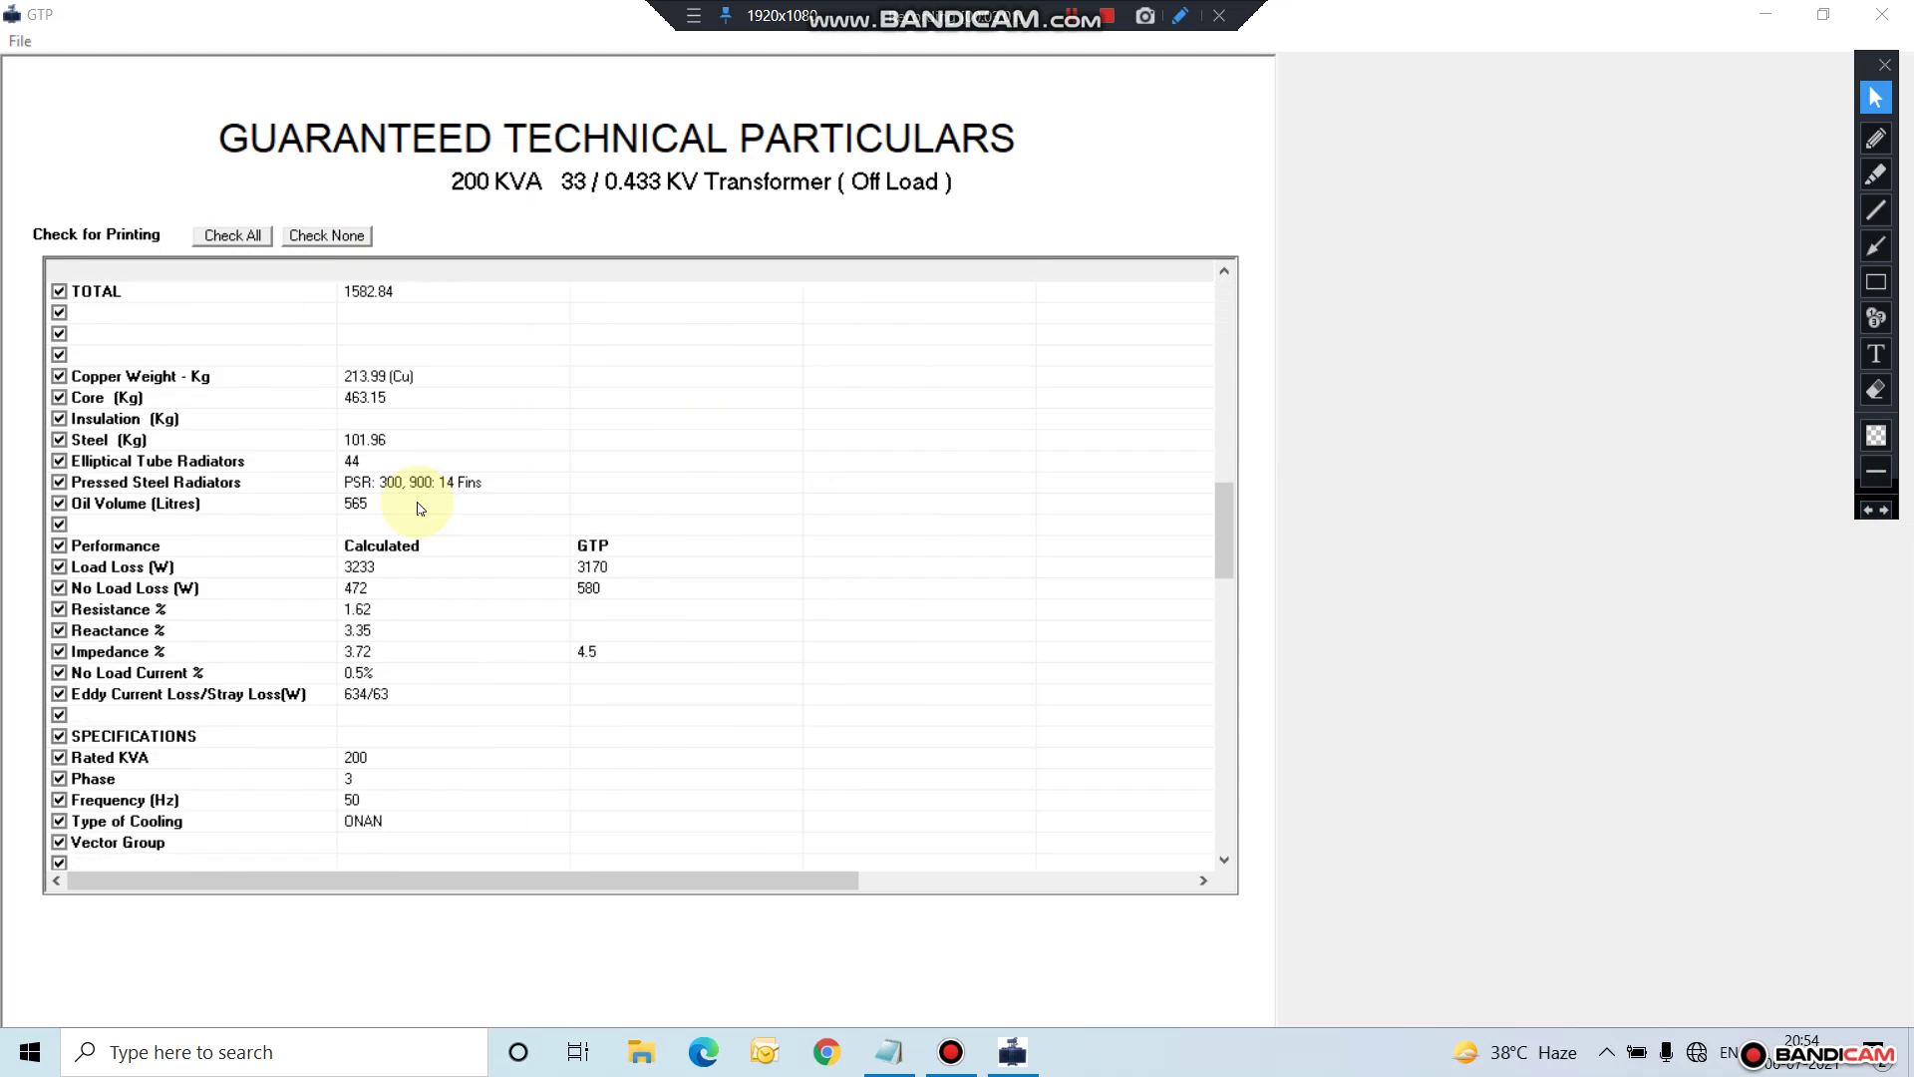
pyautogui.scroll(12, 416, 509)
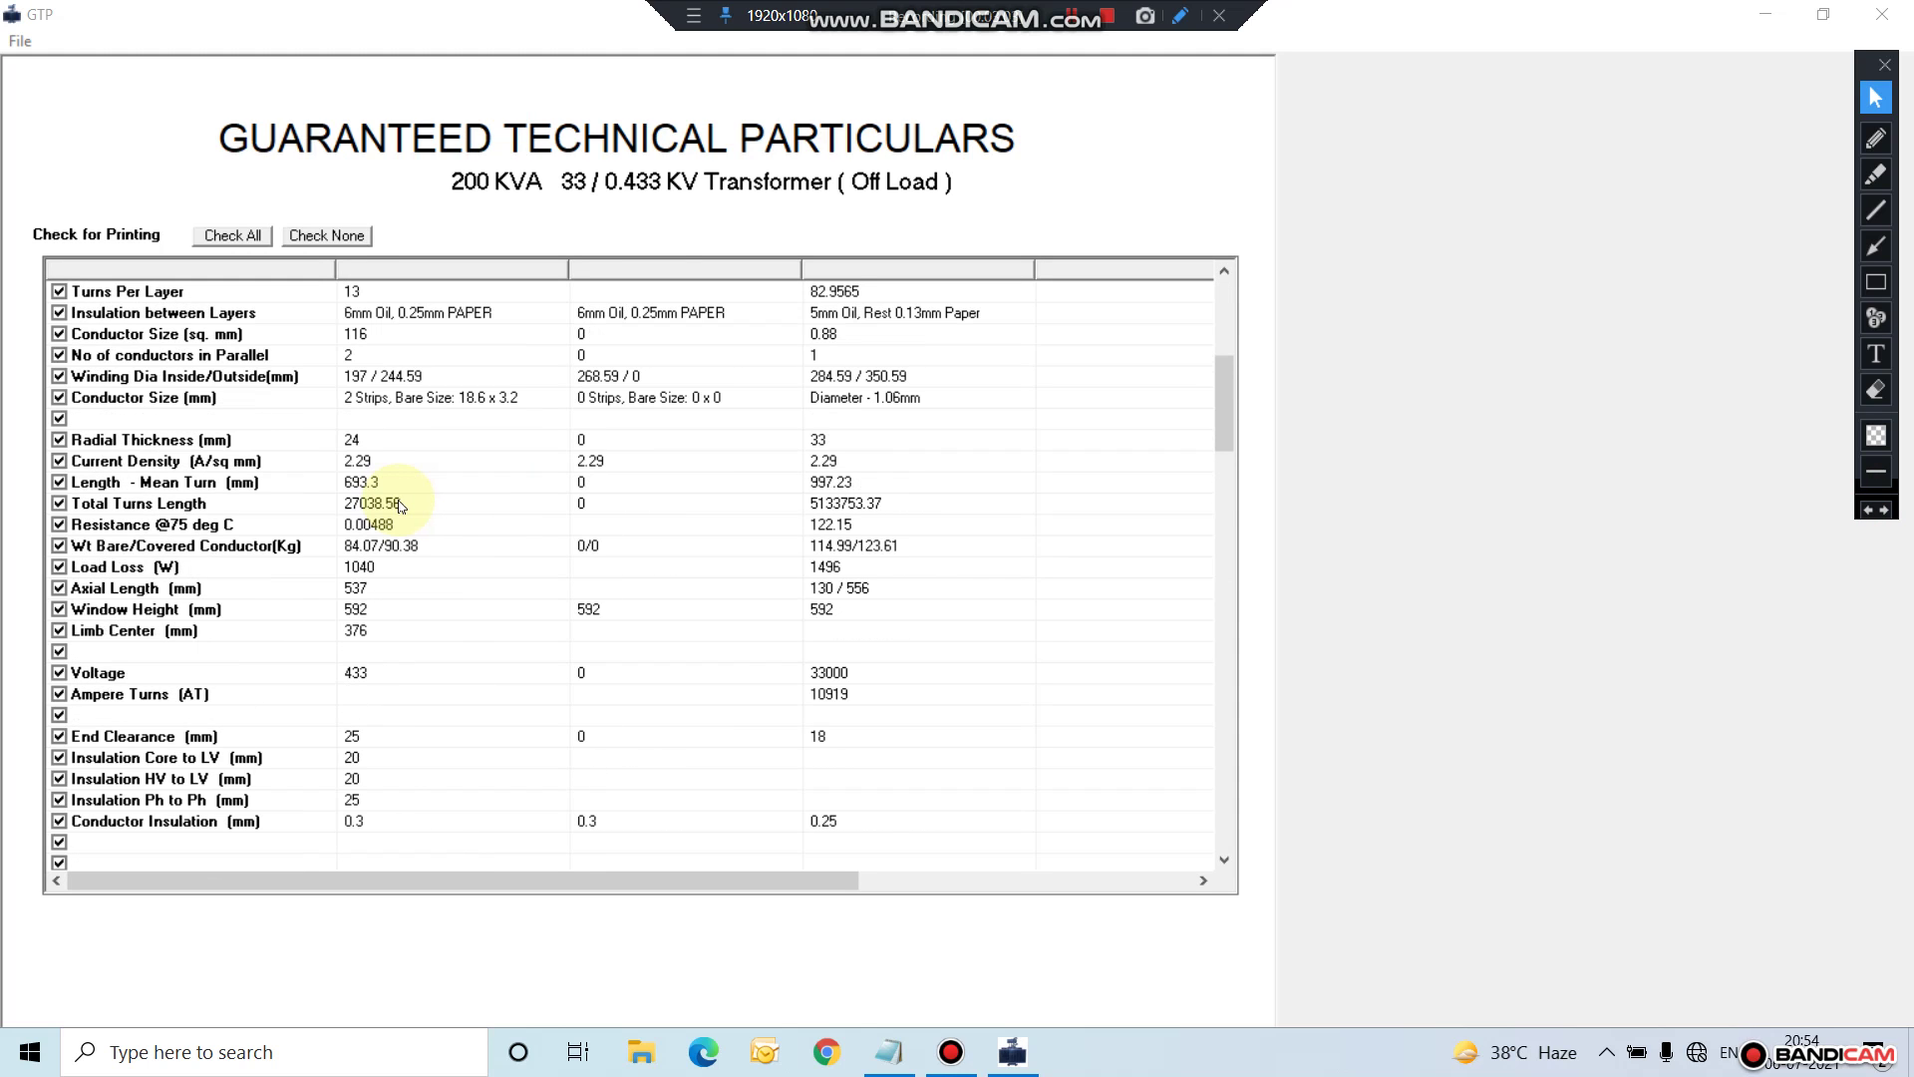
pyautogui.scroll(5, 396, 506)
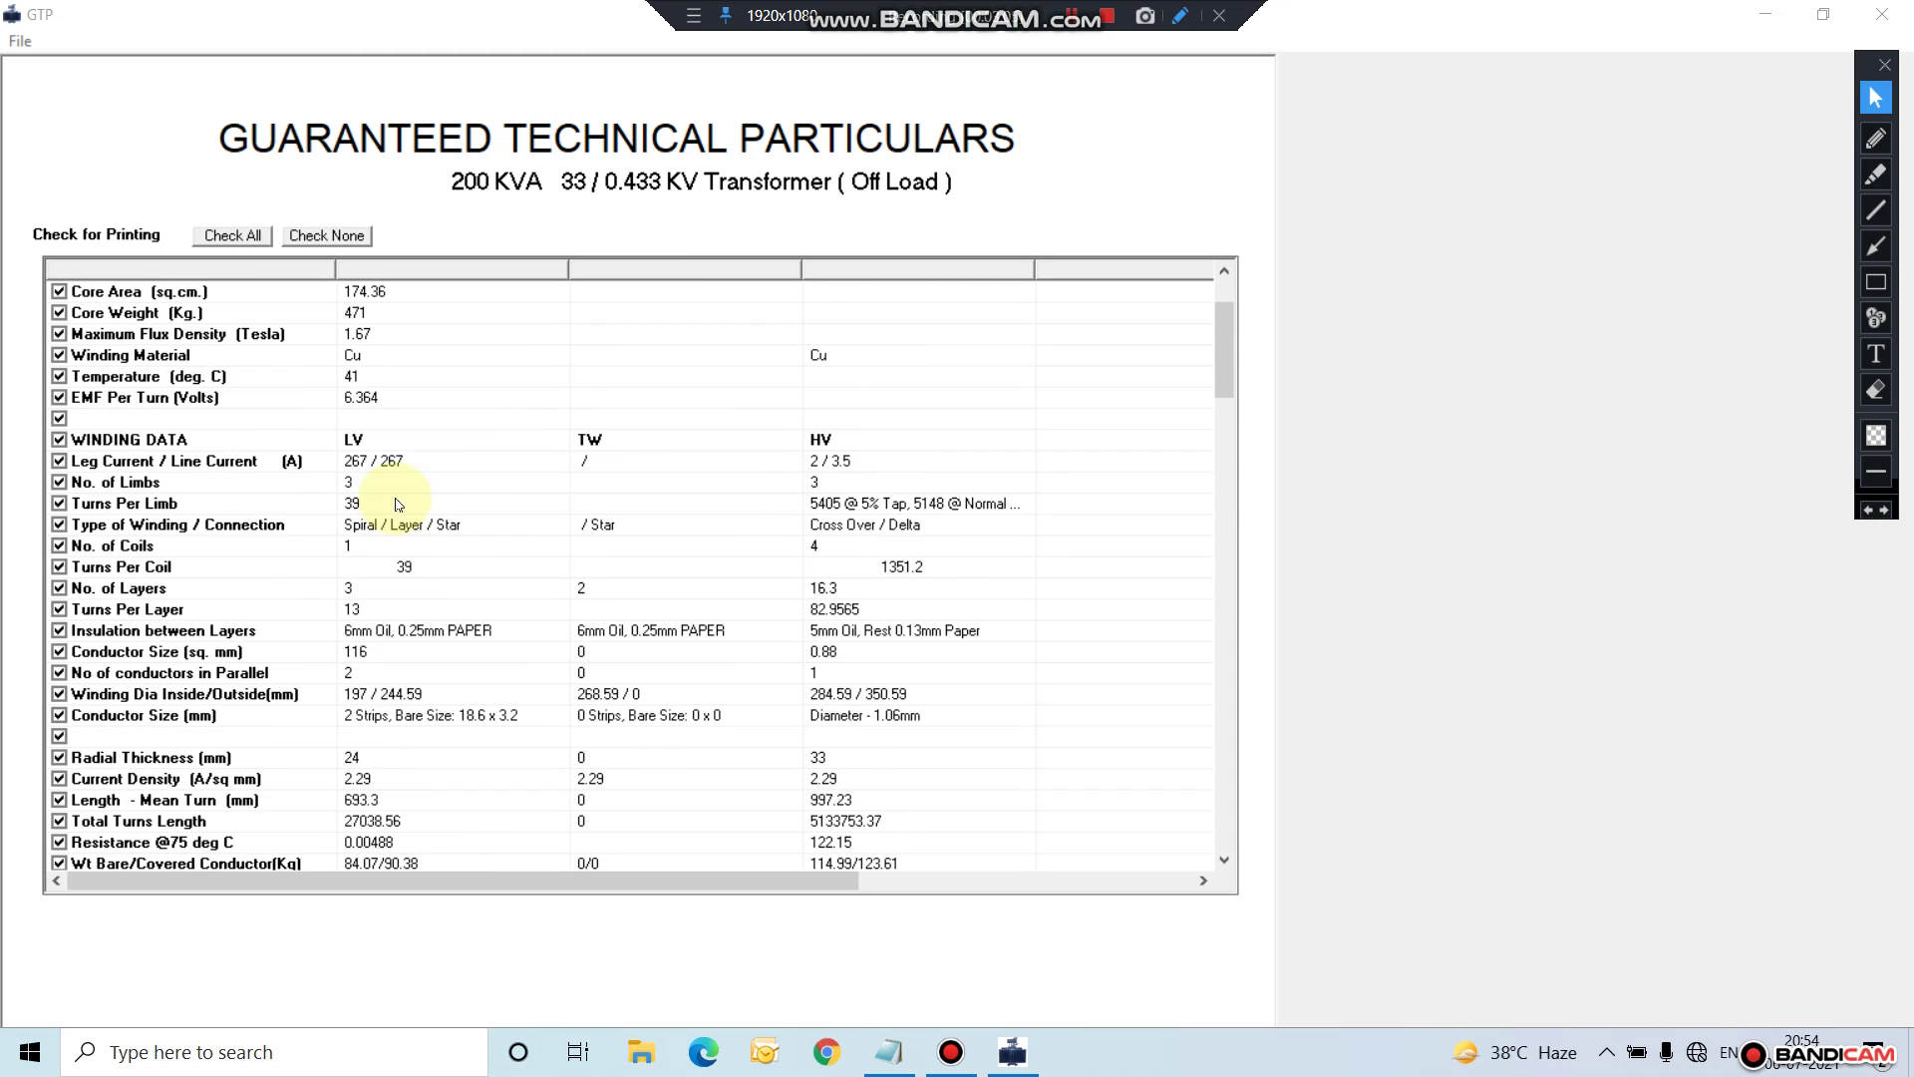
pyautogui.click(18, 42)
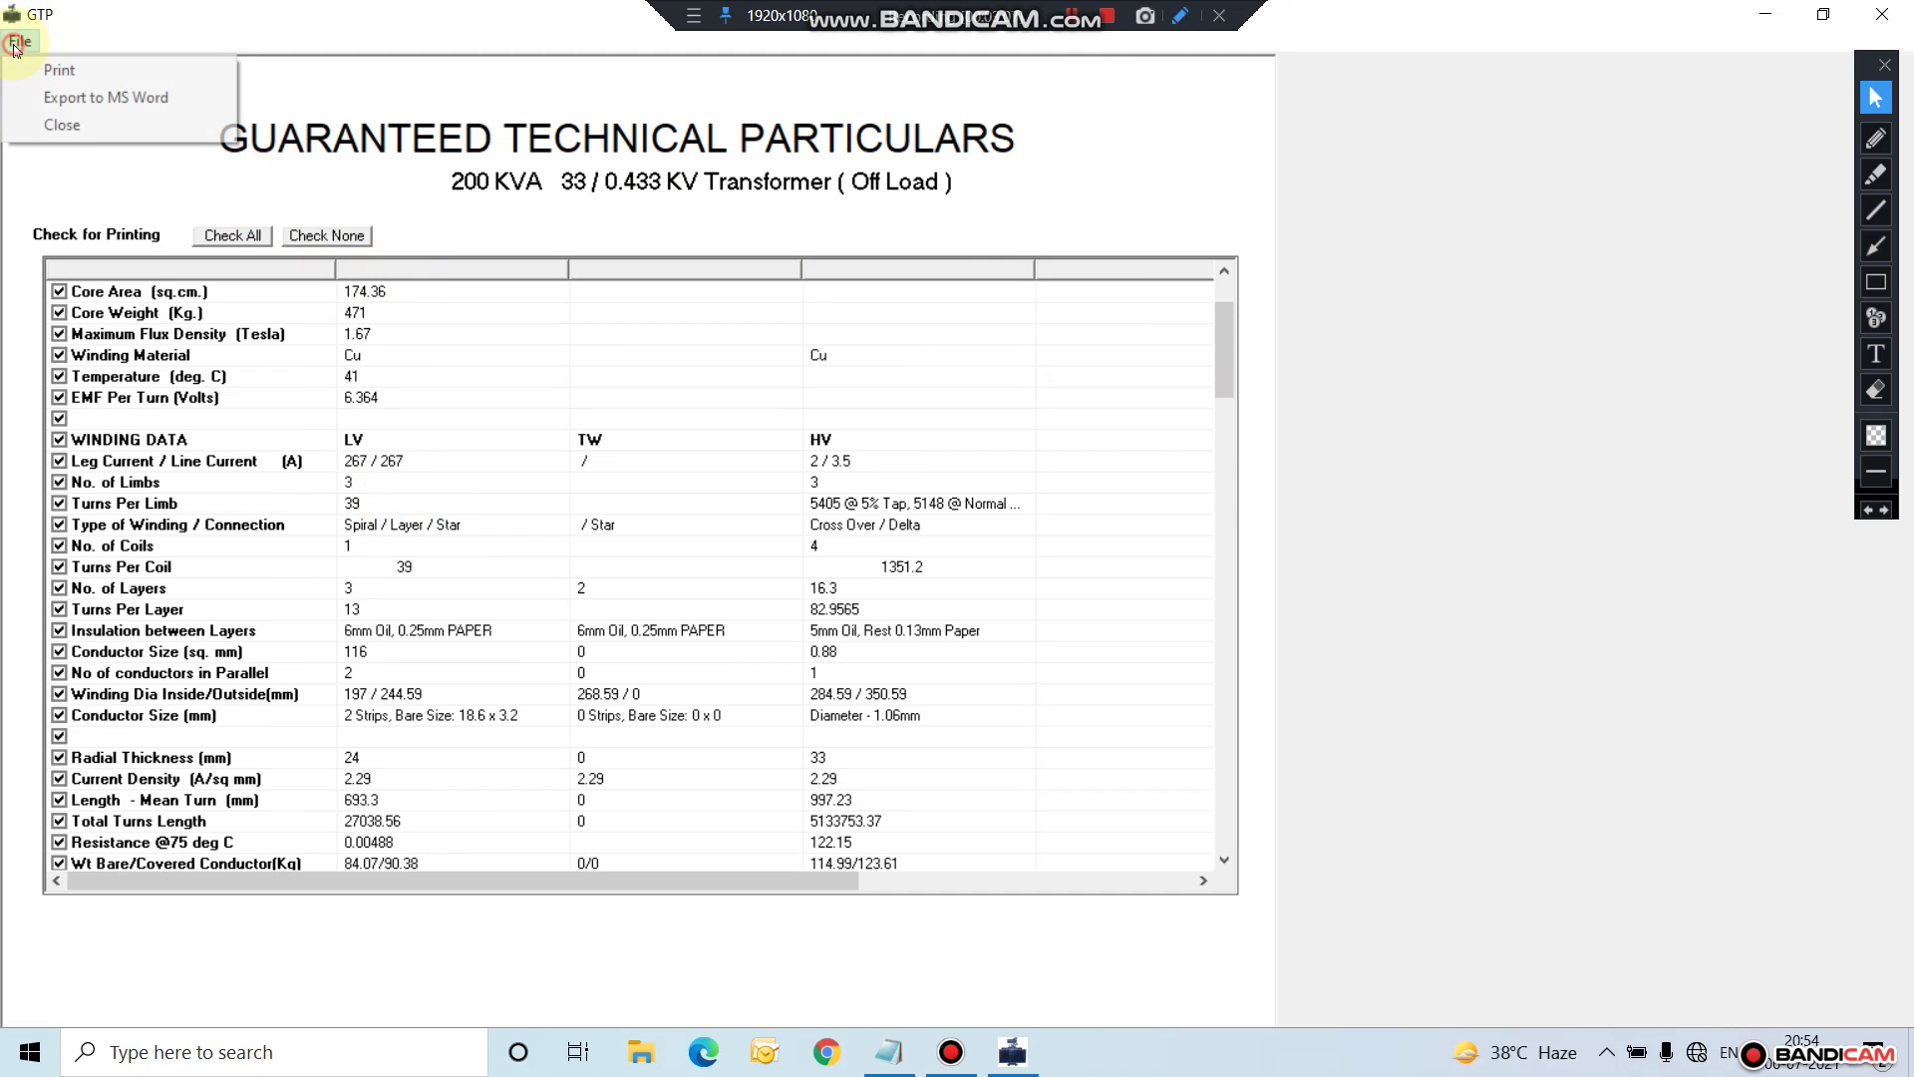
# Step: Close the GTP sheet and go to the core design and core-winding assembly drawing
pyautogui.click(60, 125)
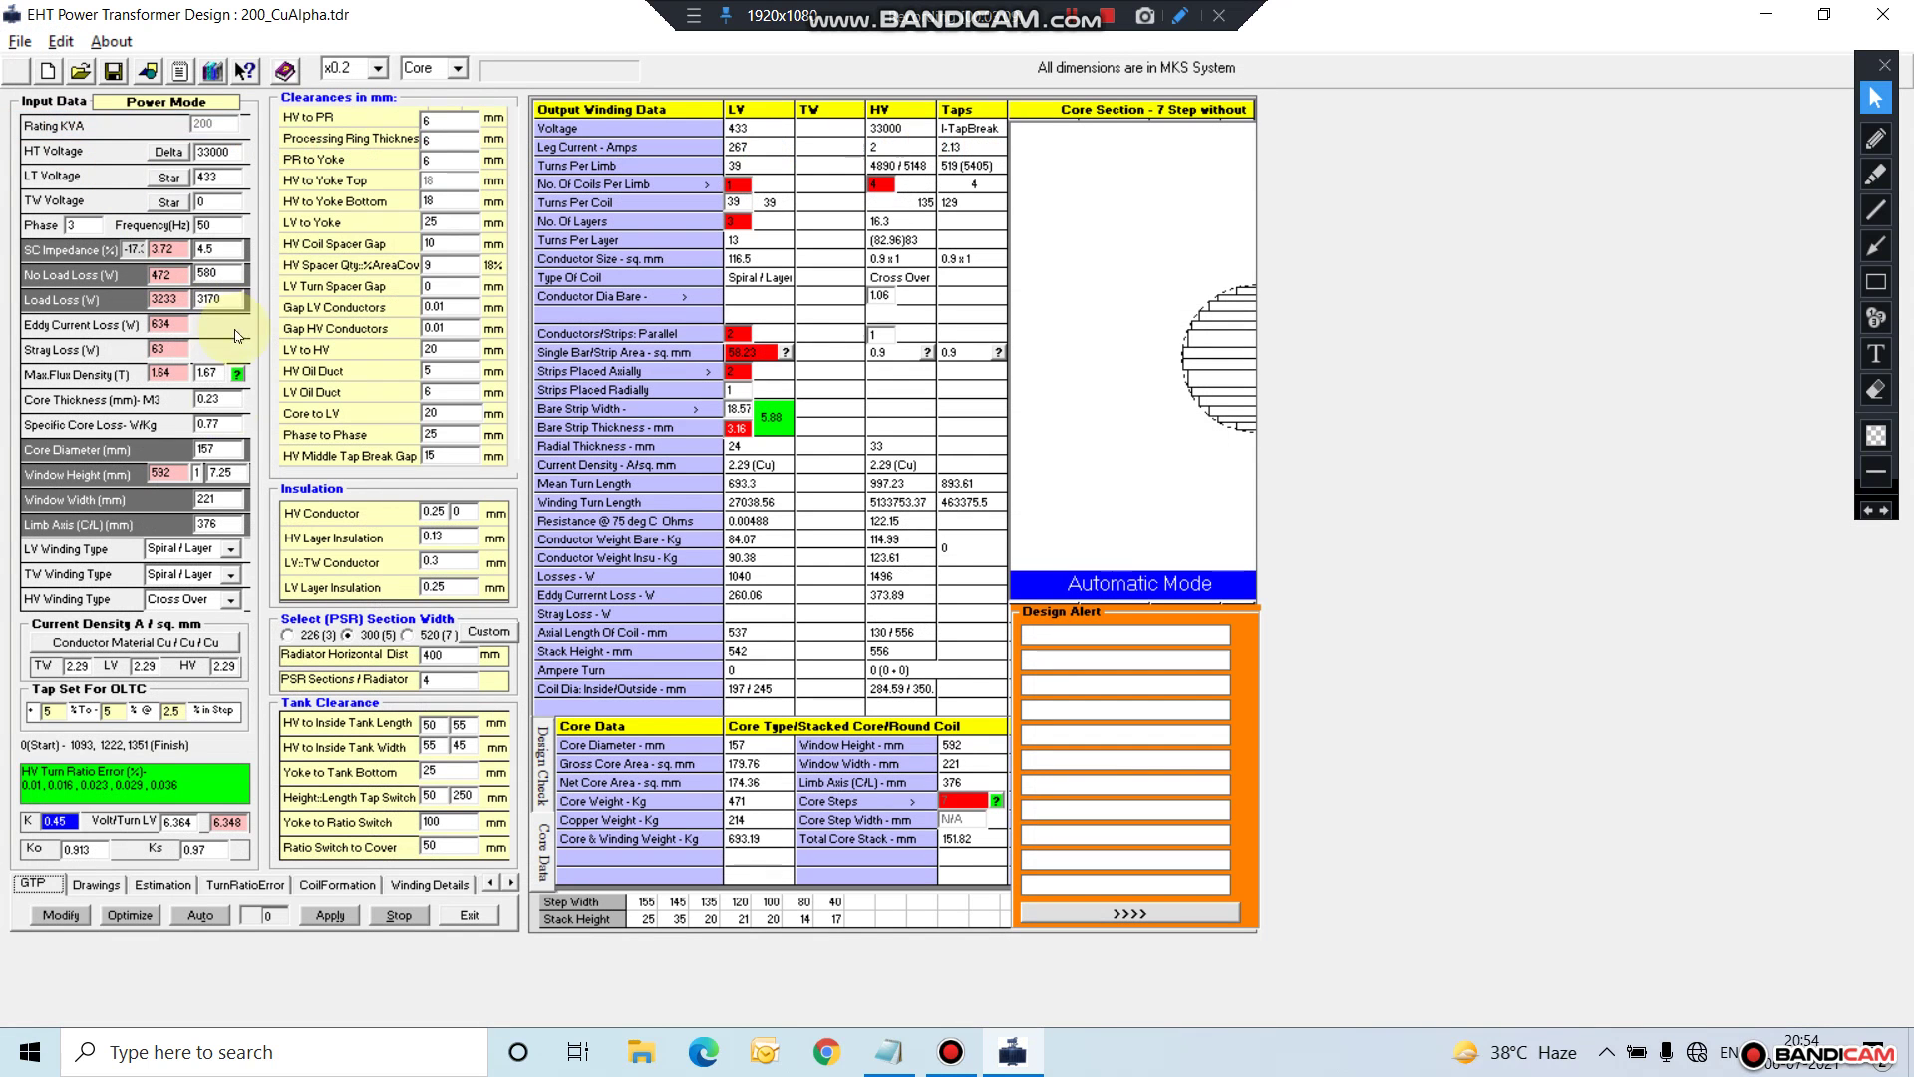
pyautogui.click(100, 884)
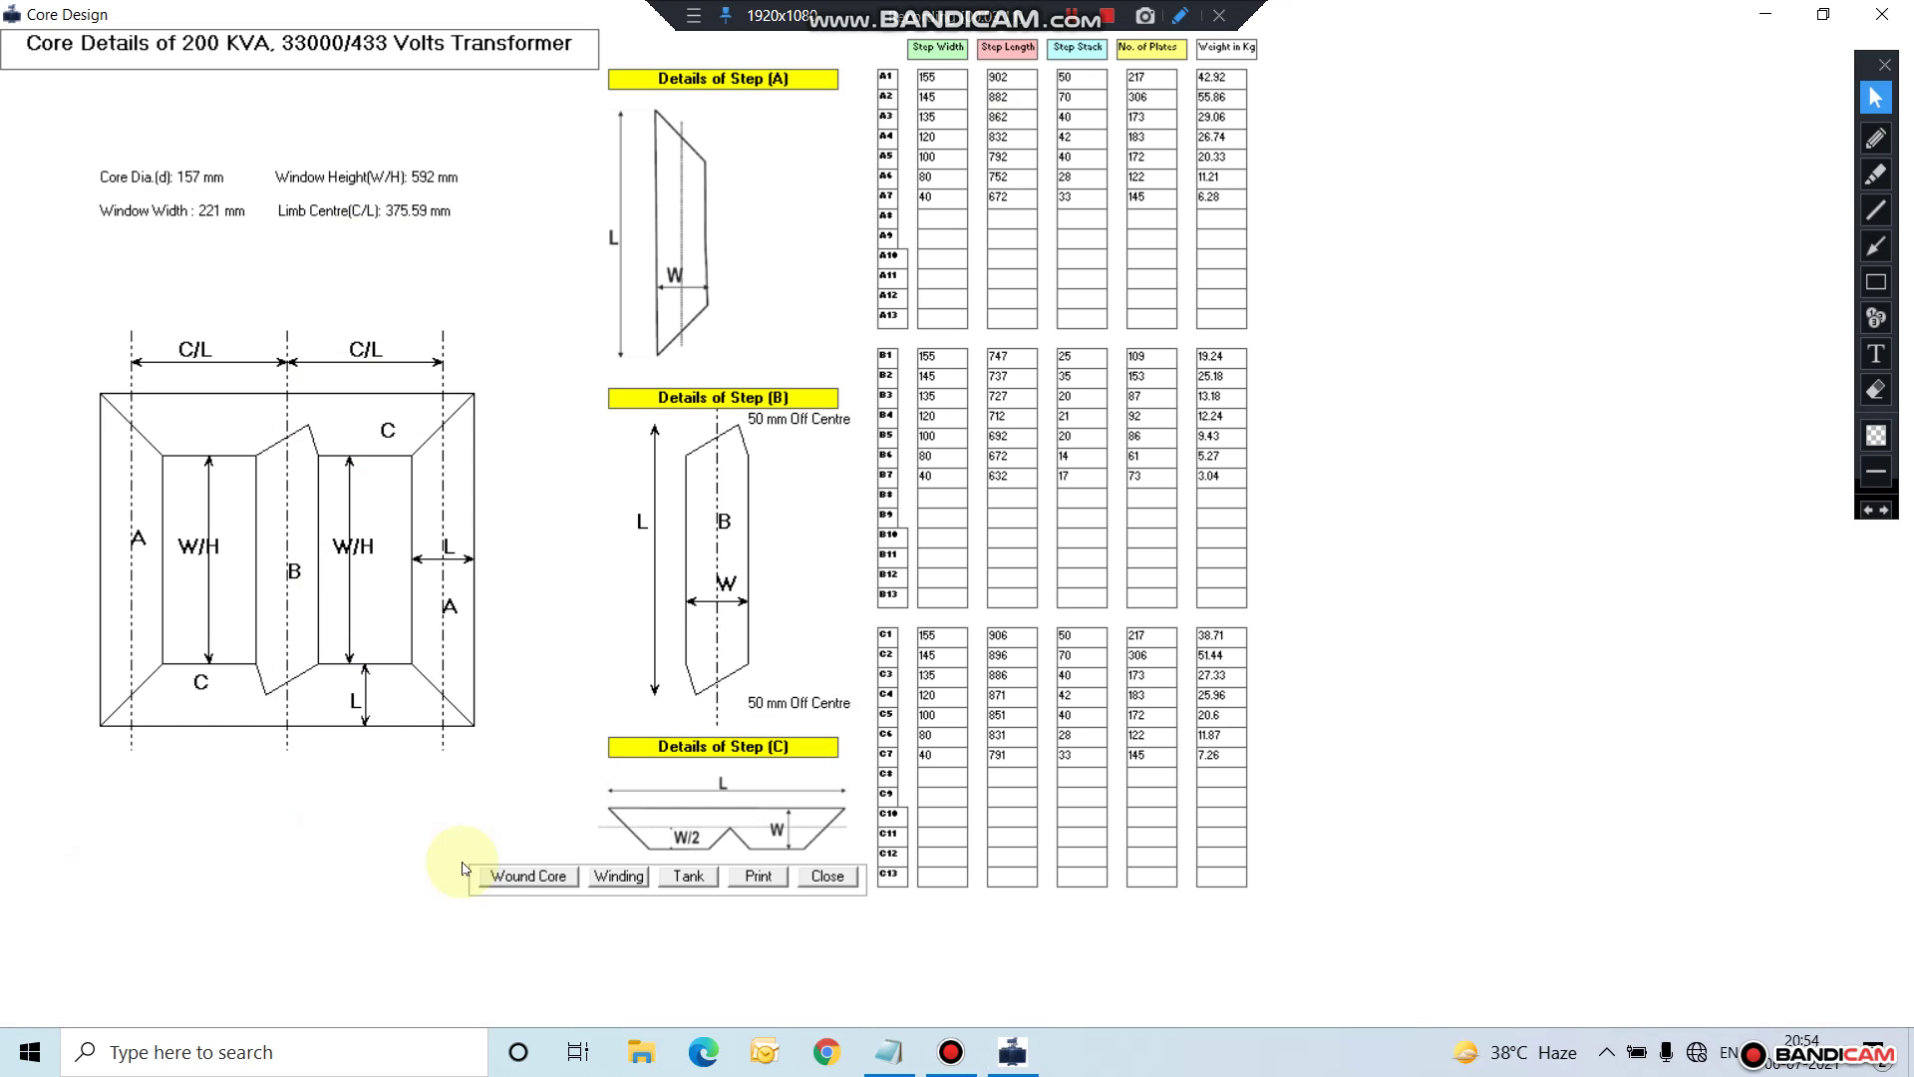
pyautogui.click(569, 885)
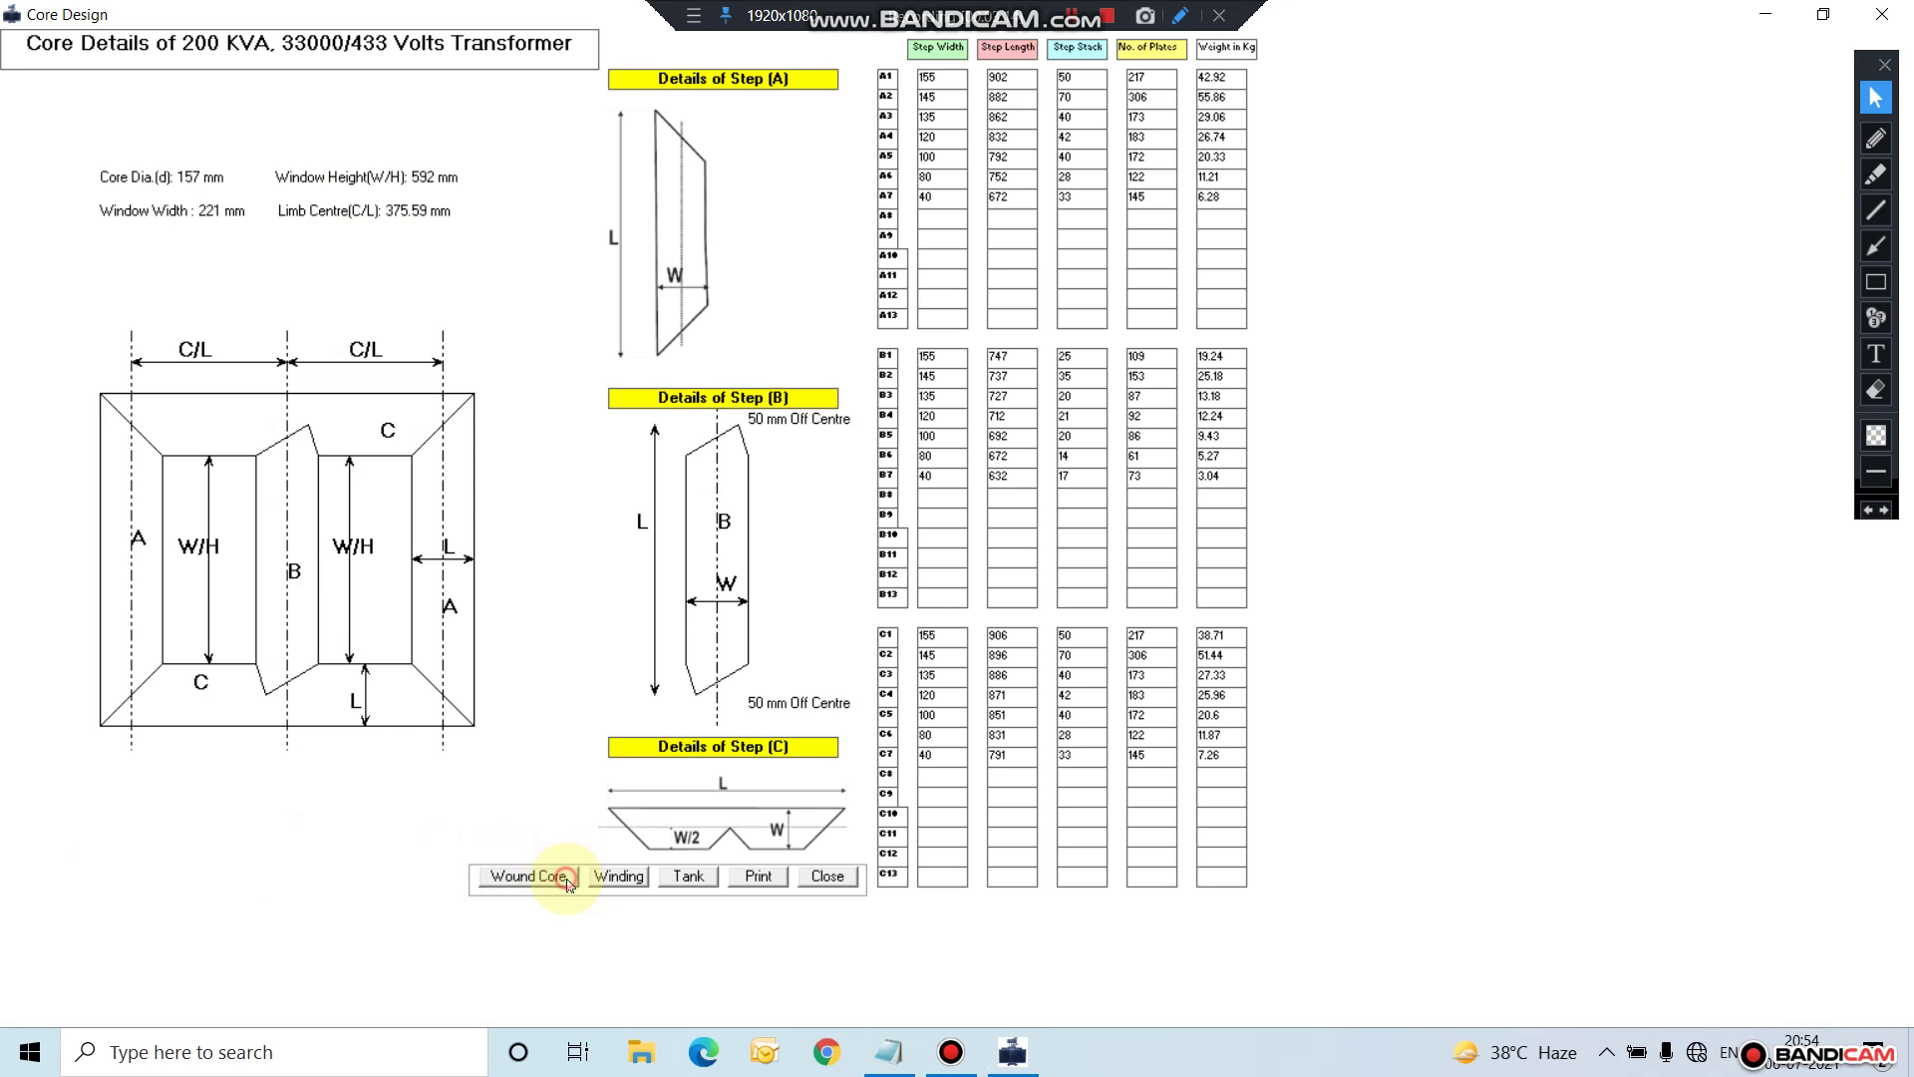
pyautogui.click(616, 875)
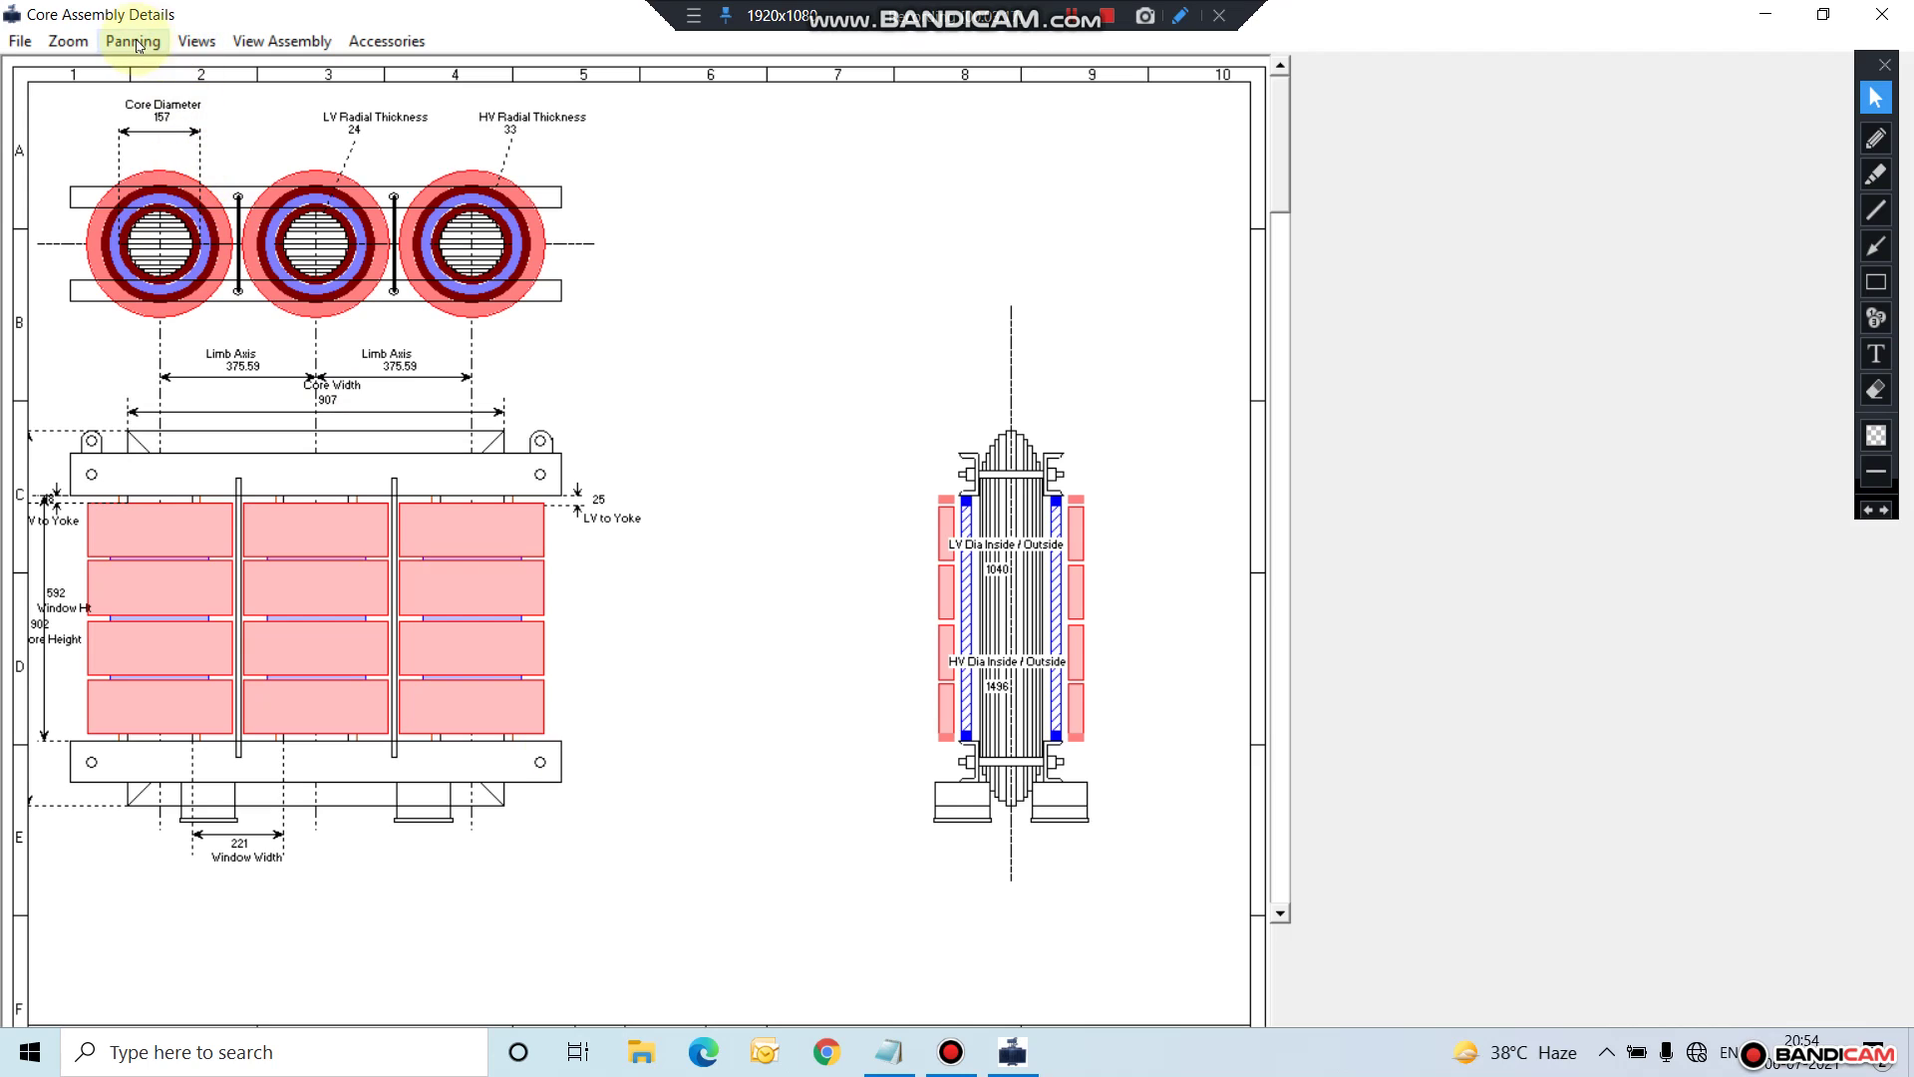
# Step: Switch the assembly view to the Accessories drawing, then close it back to the Core Details sheet
pyautogui.click(254, 45)
pyautogui.click(283, 41)
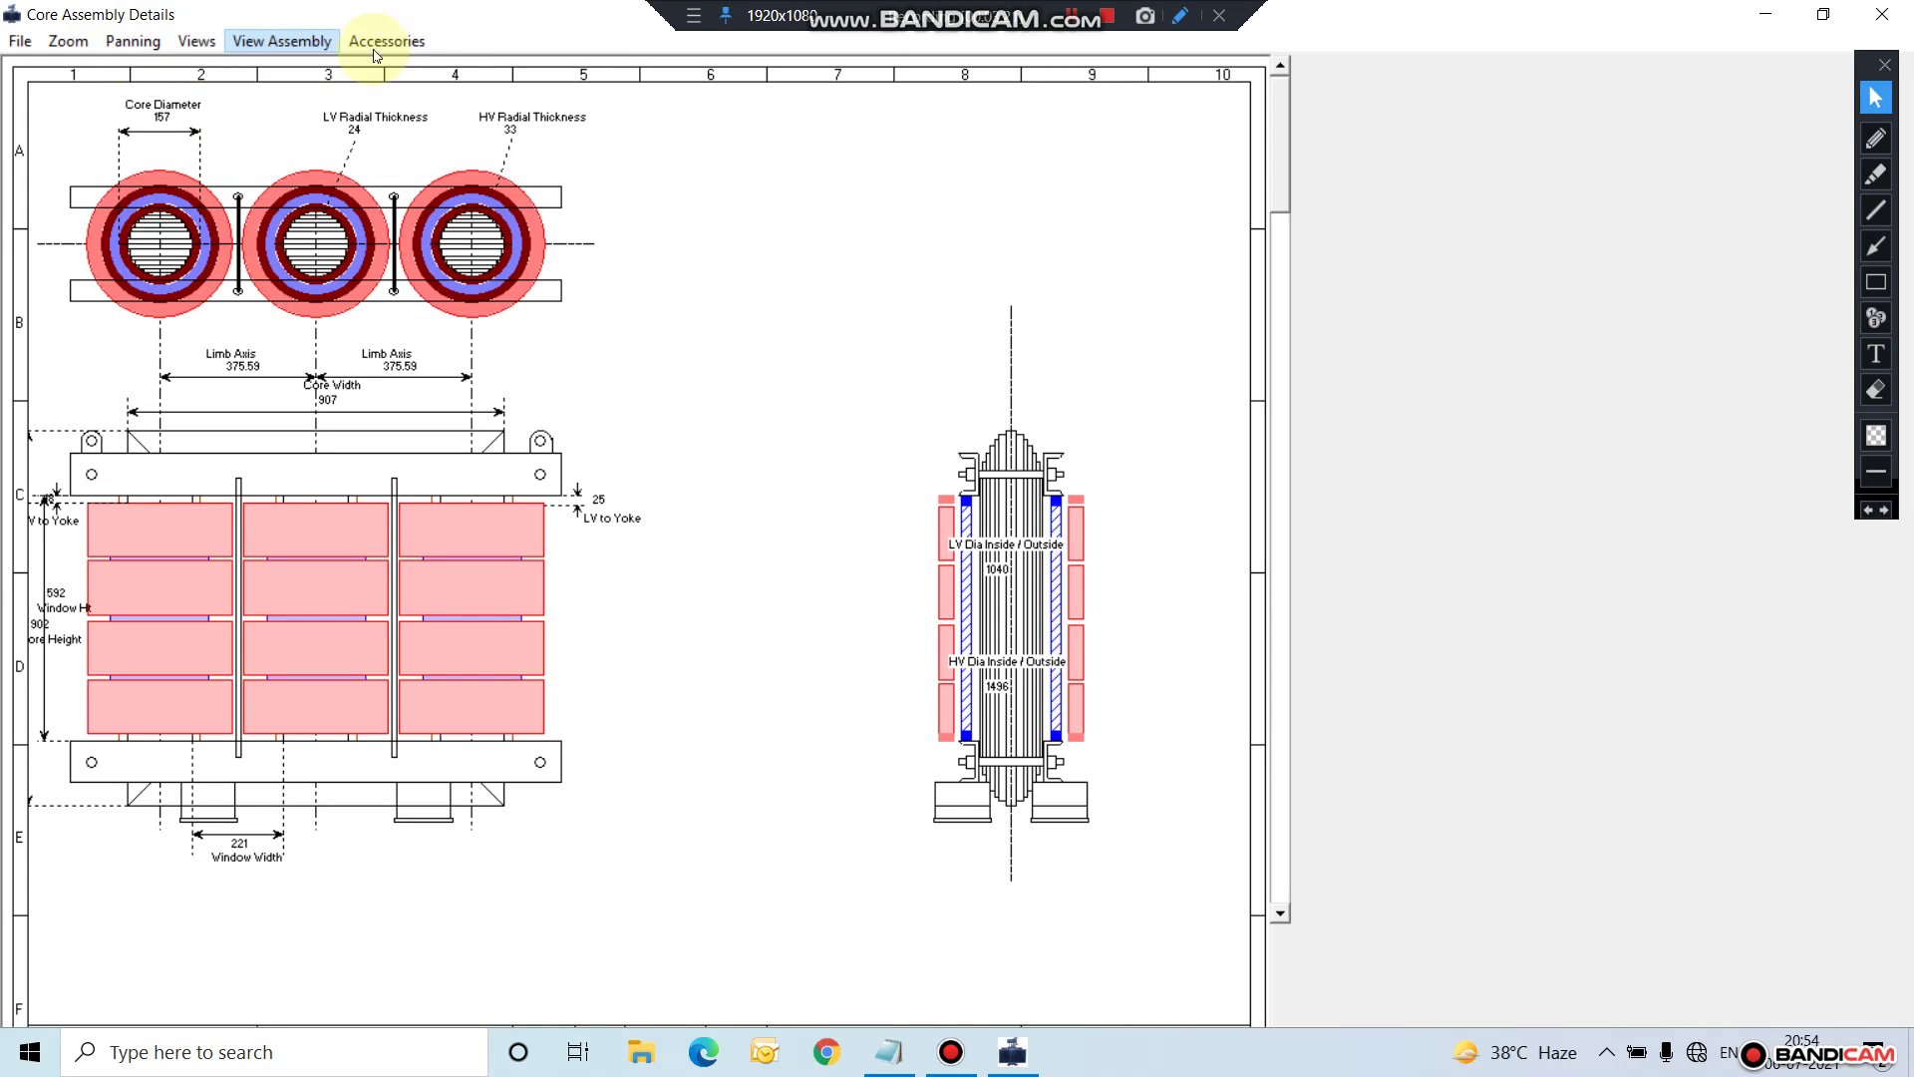
pyautogui.click(289, 41)
pyautogui.click(413, 44)
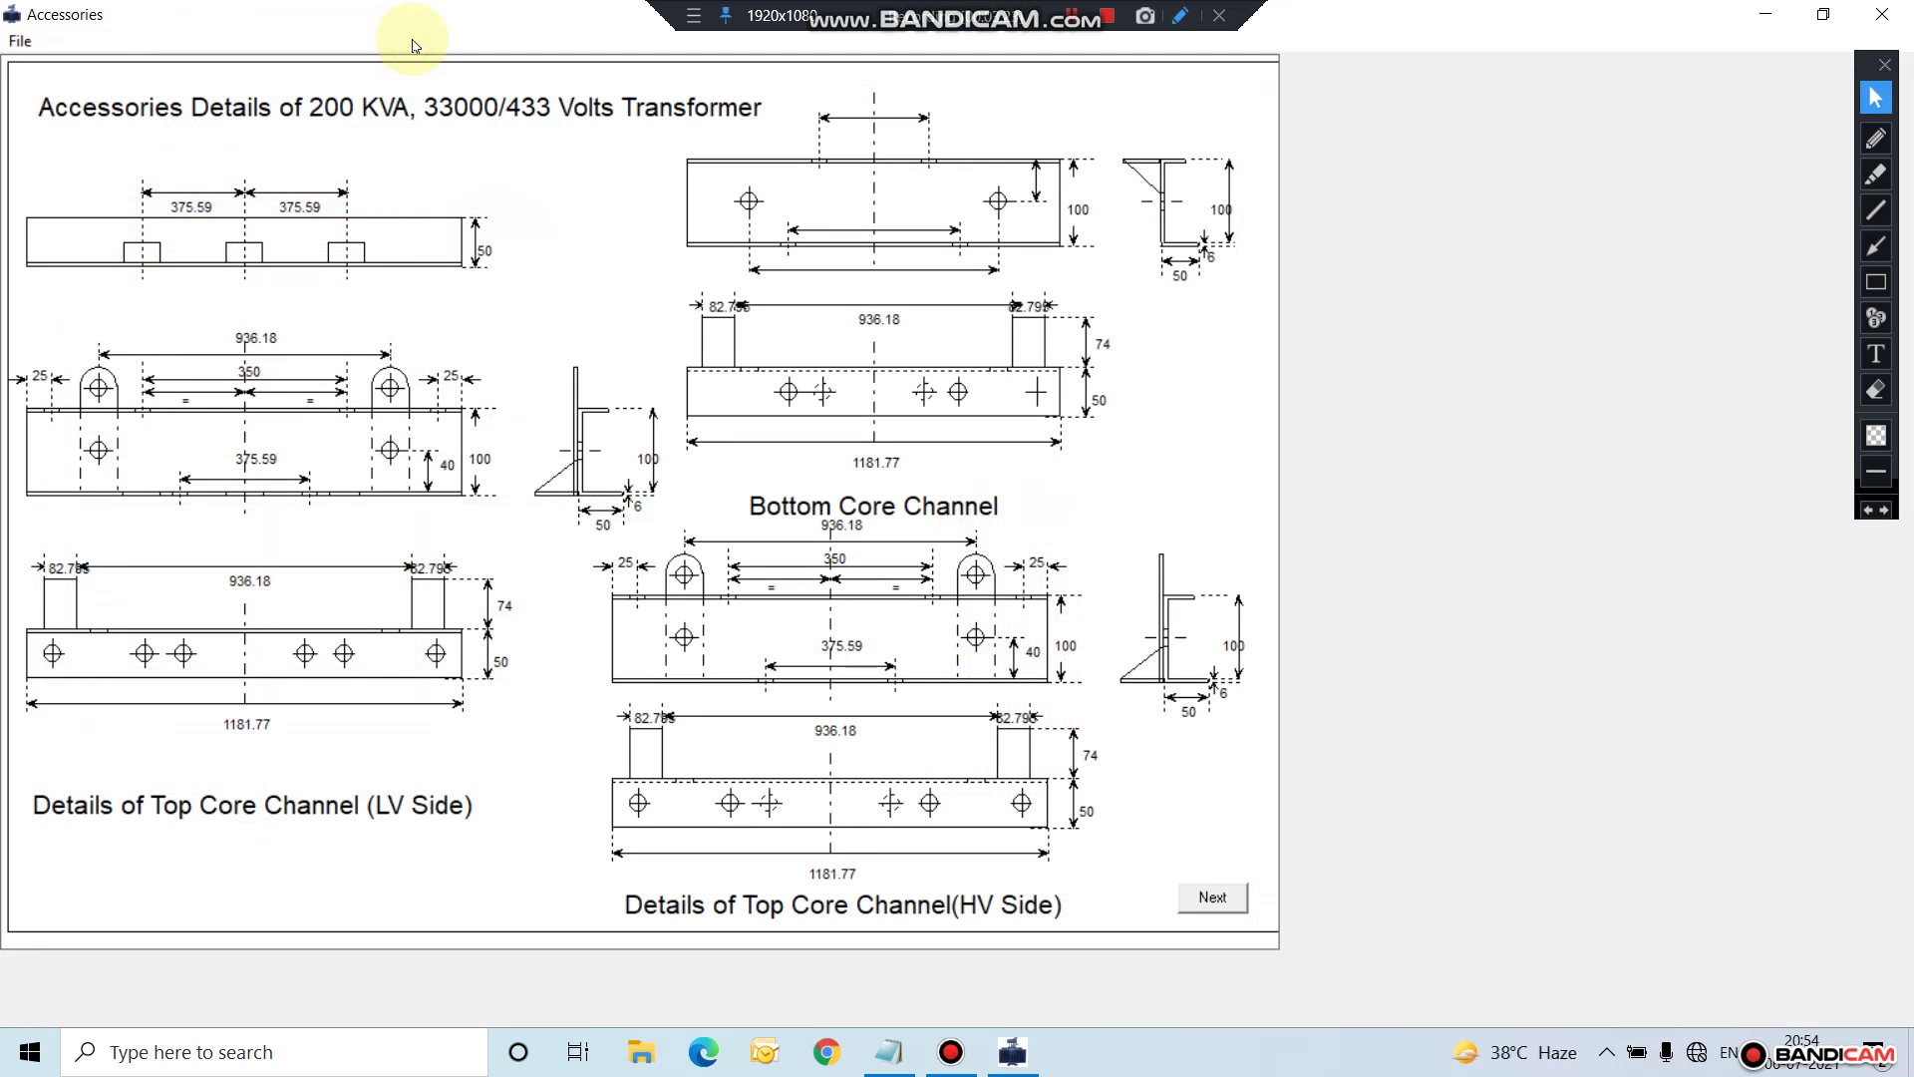
pyautogui.click(42, 39)
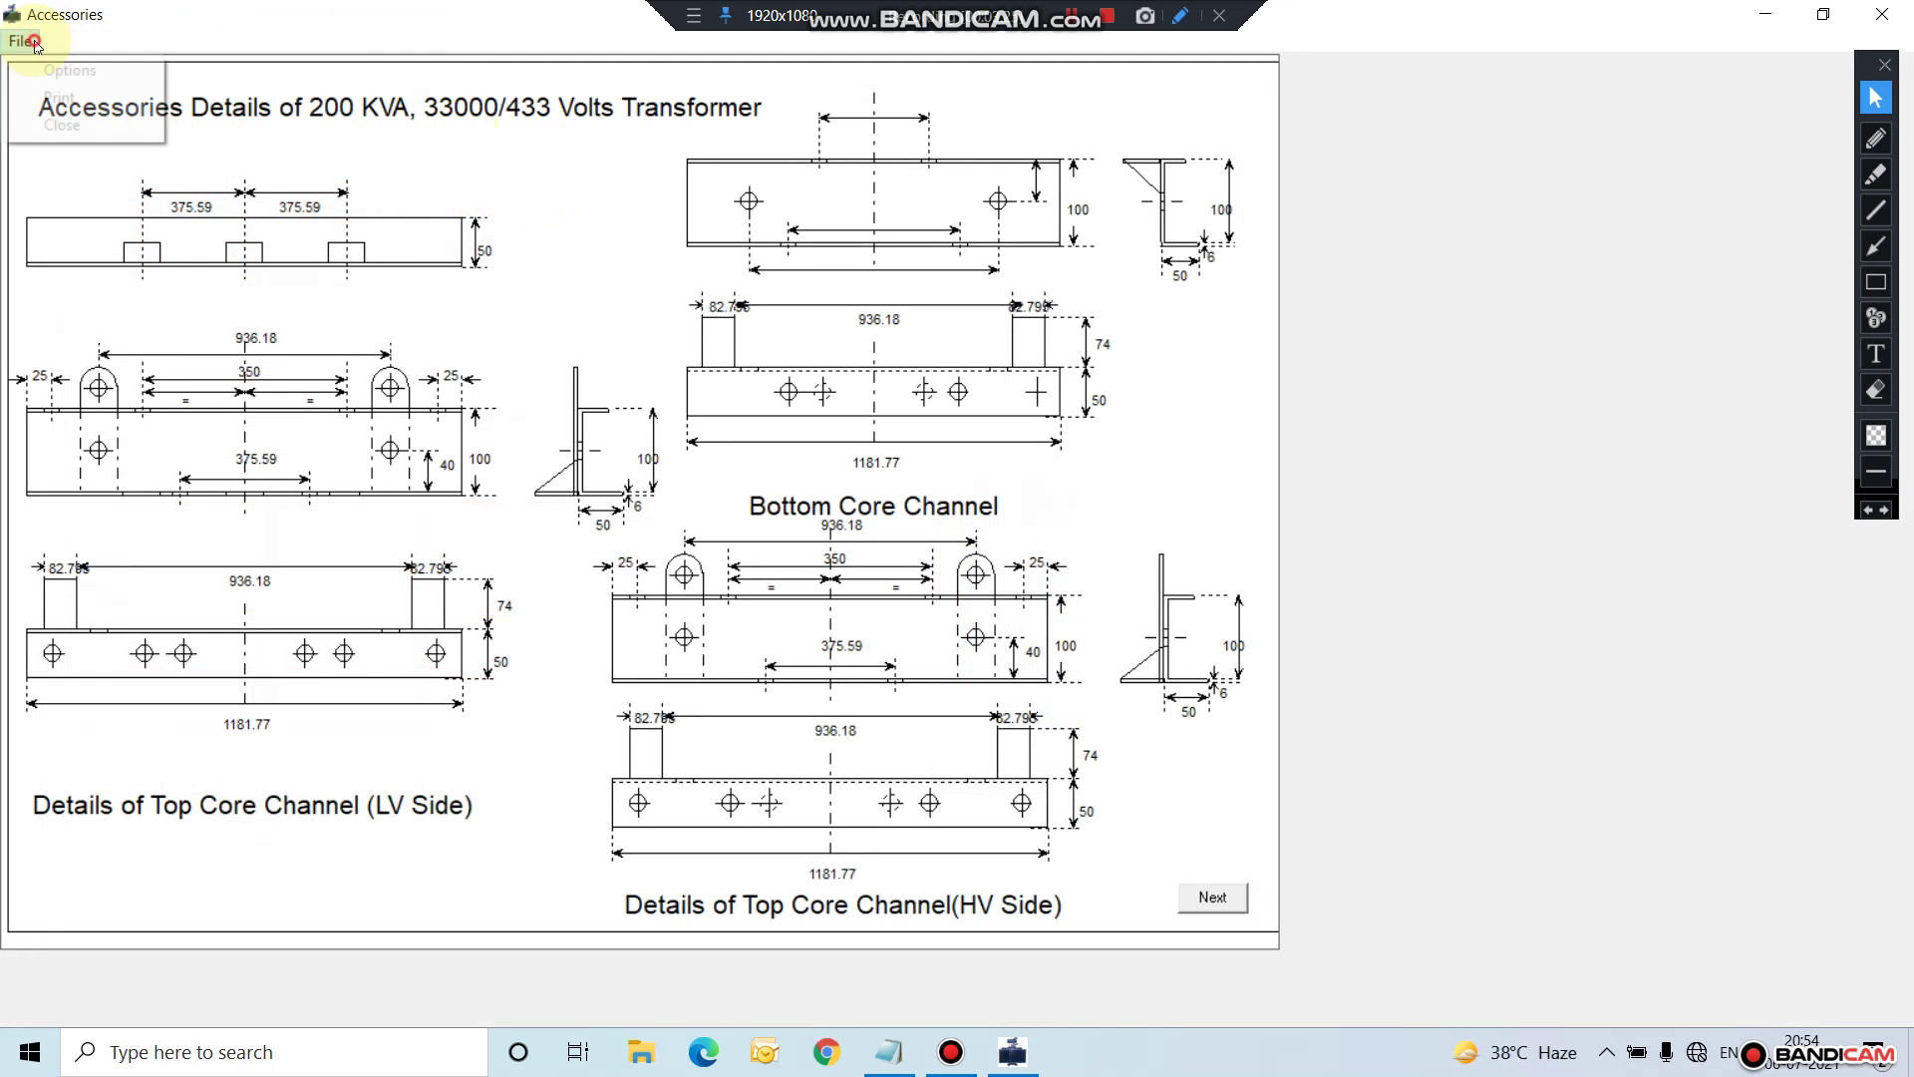
pyautogui.click(58, 123)
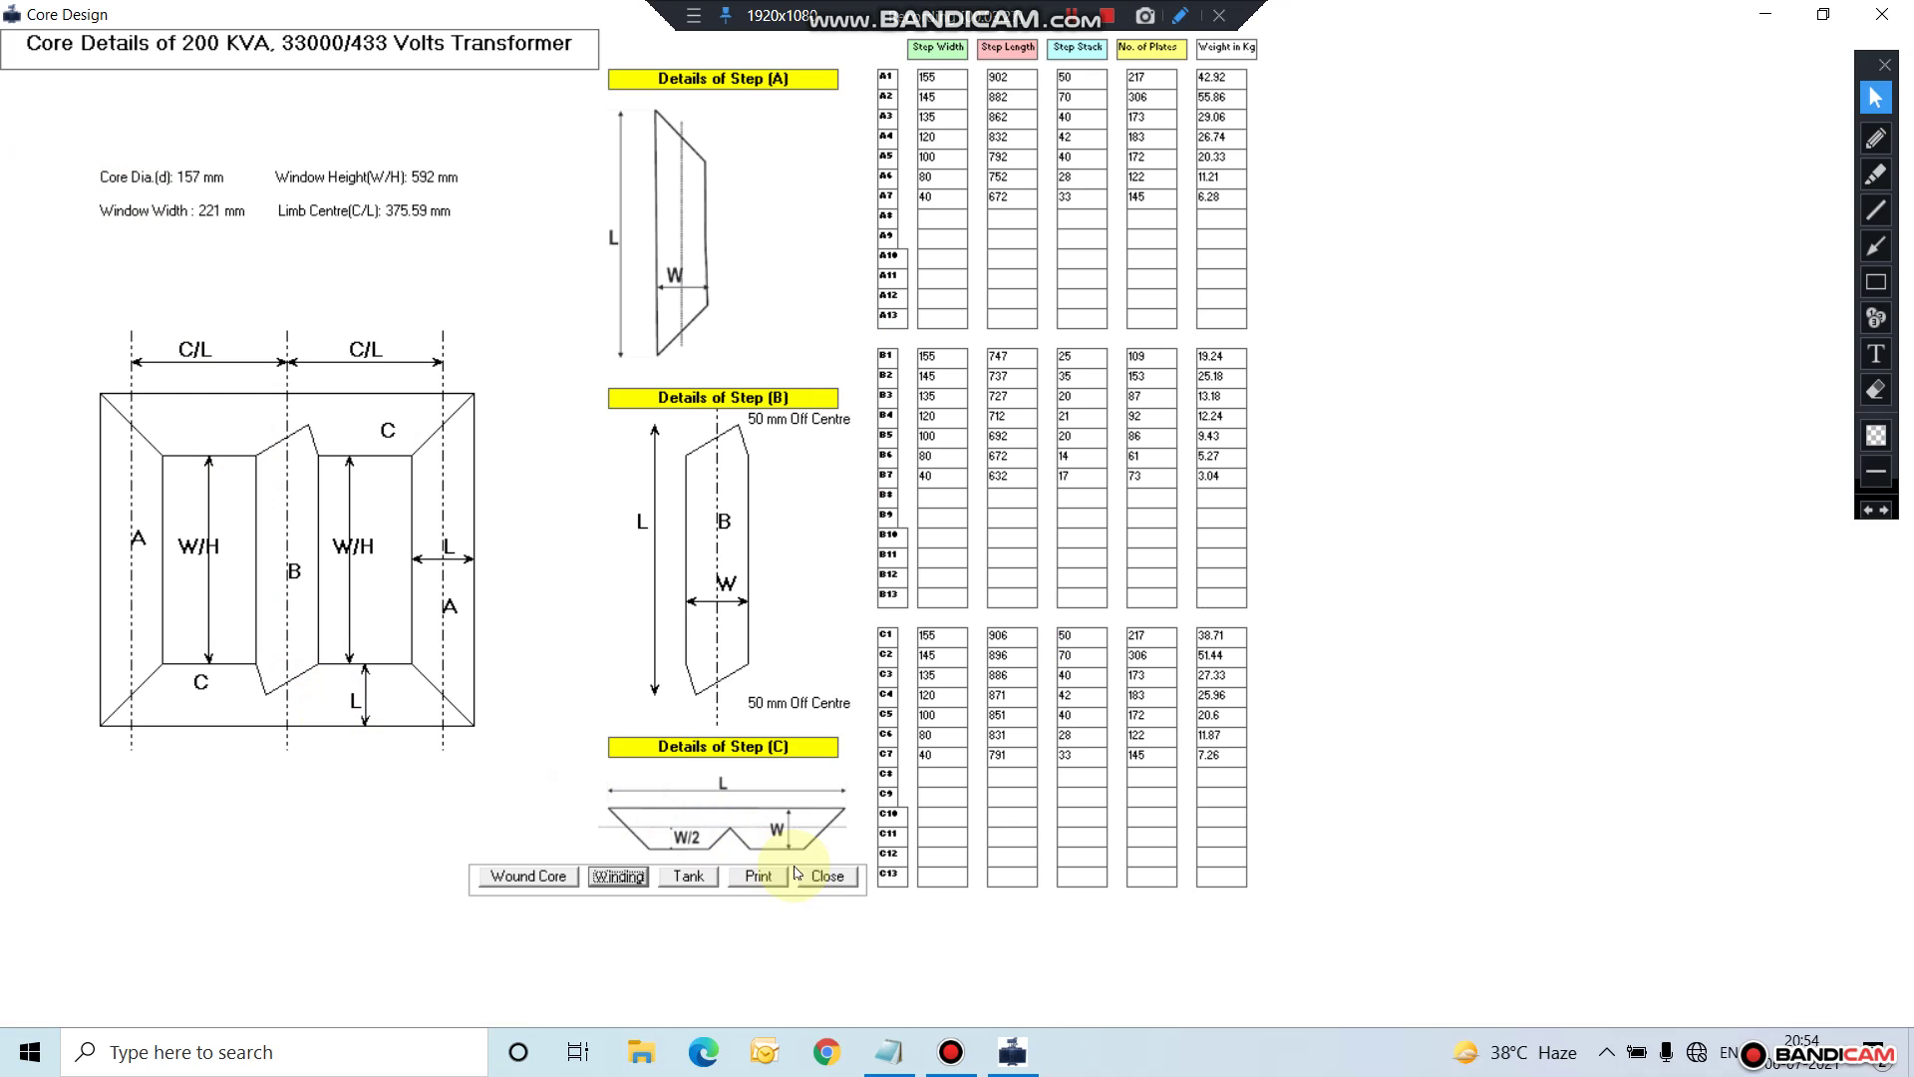
# Step: View the tank outline, its pressed steel radiator version, and the tank internal clearances in mm
pyautogui.click(687, 876)
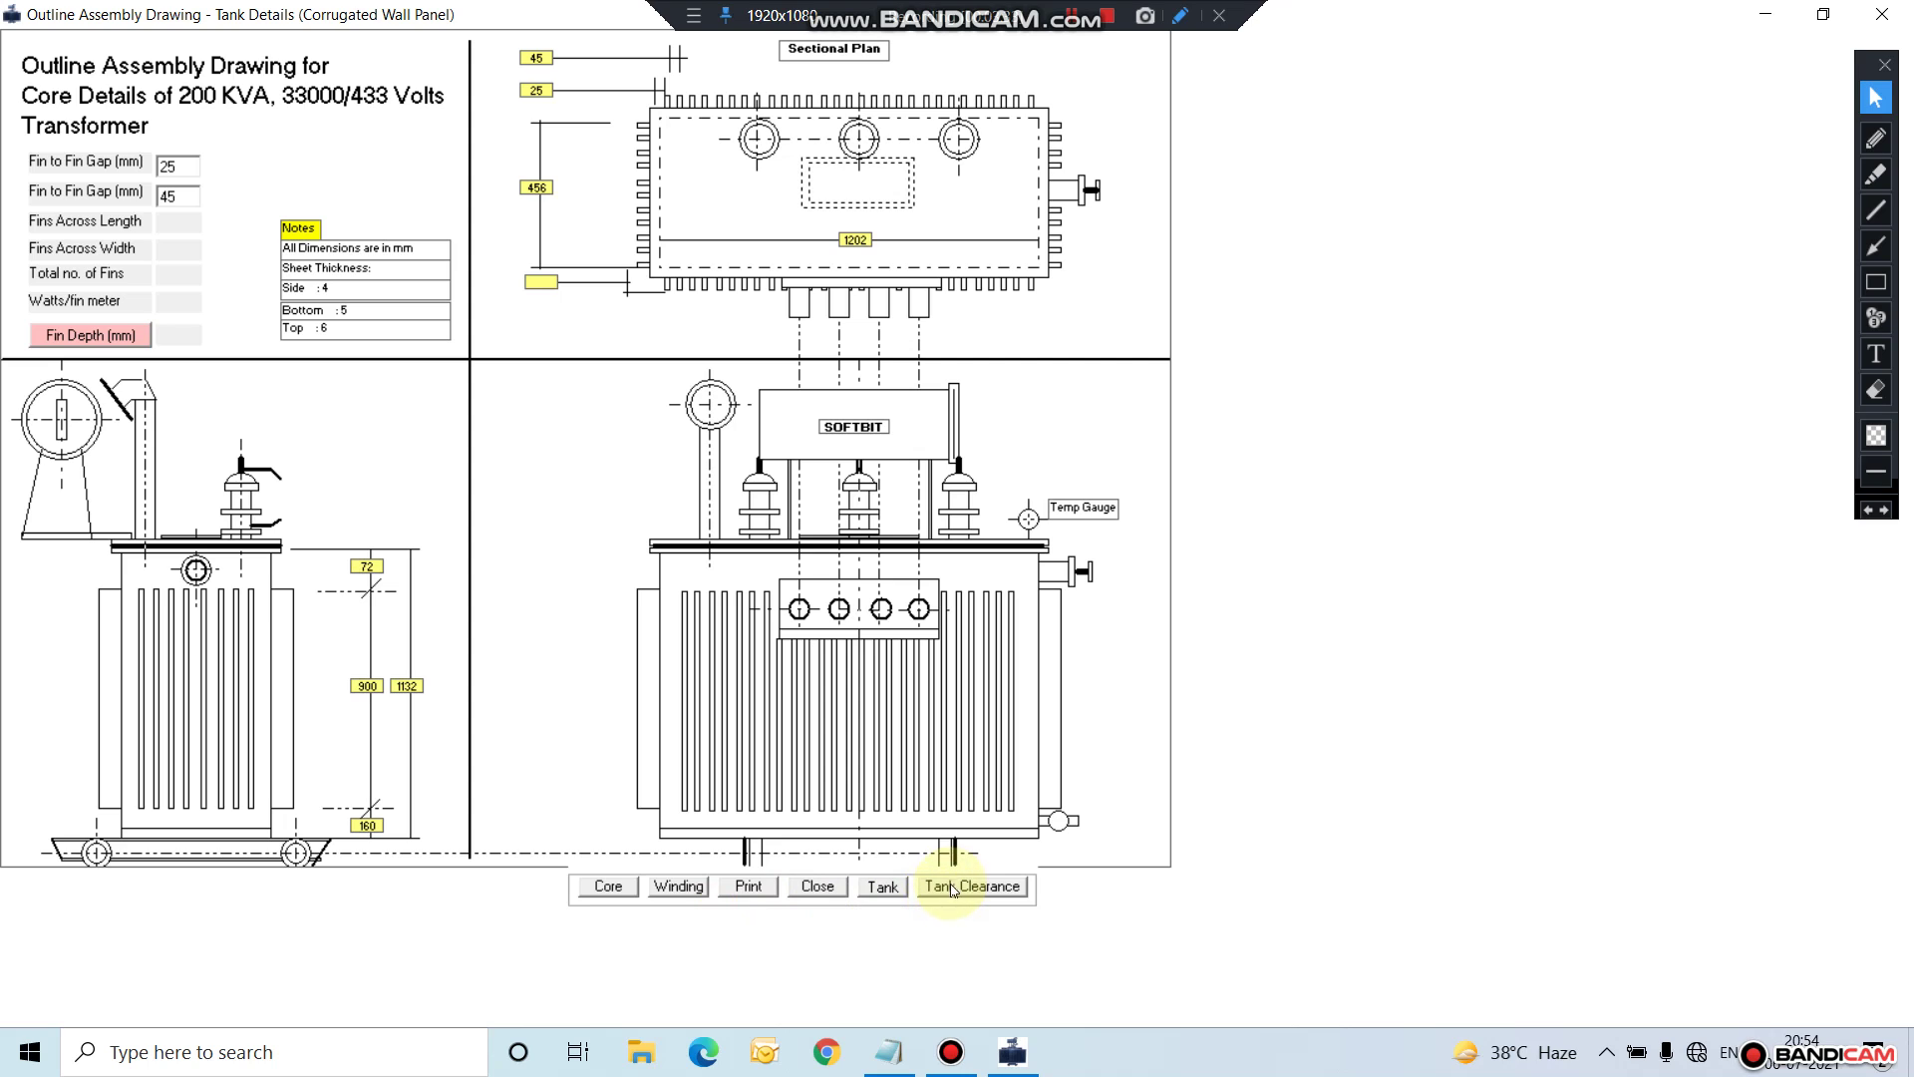
pyautogui.click(881, 892)
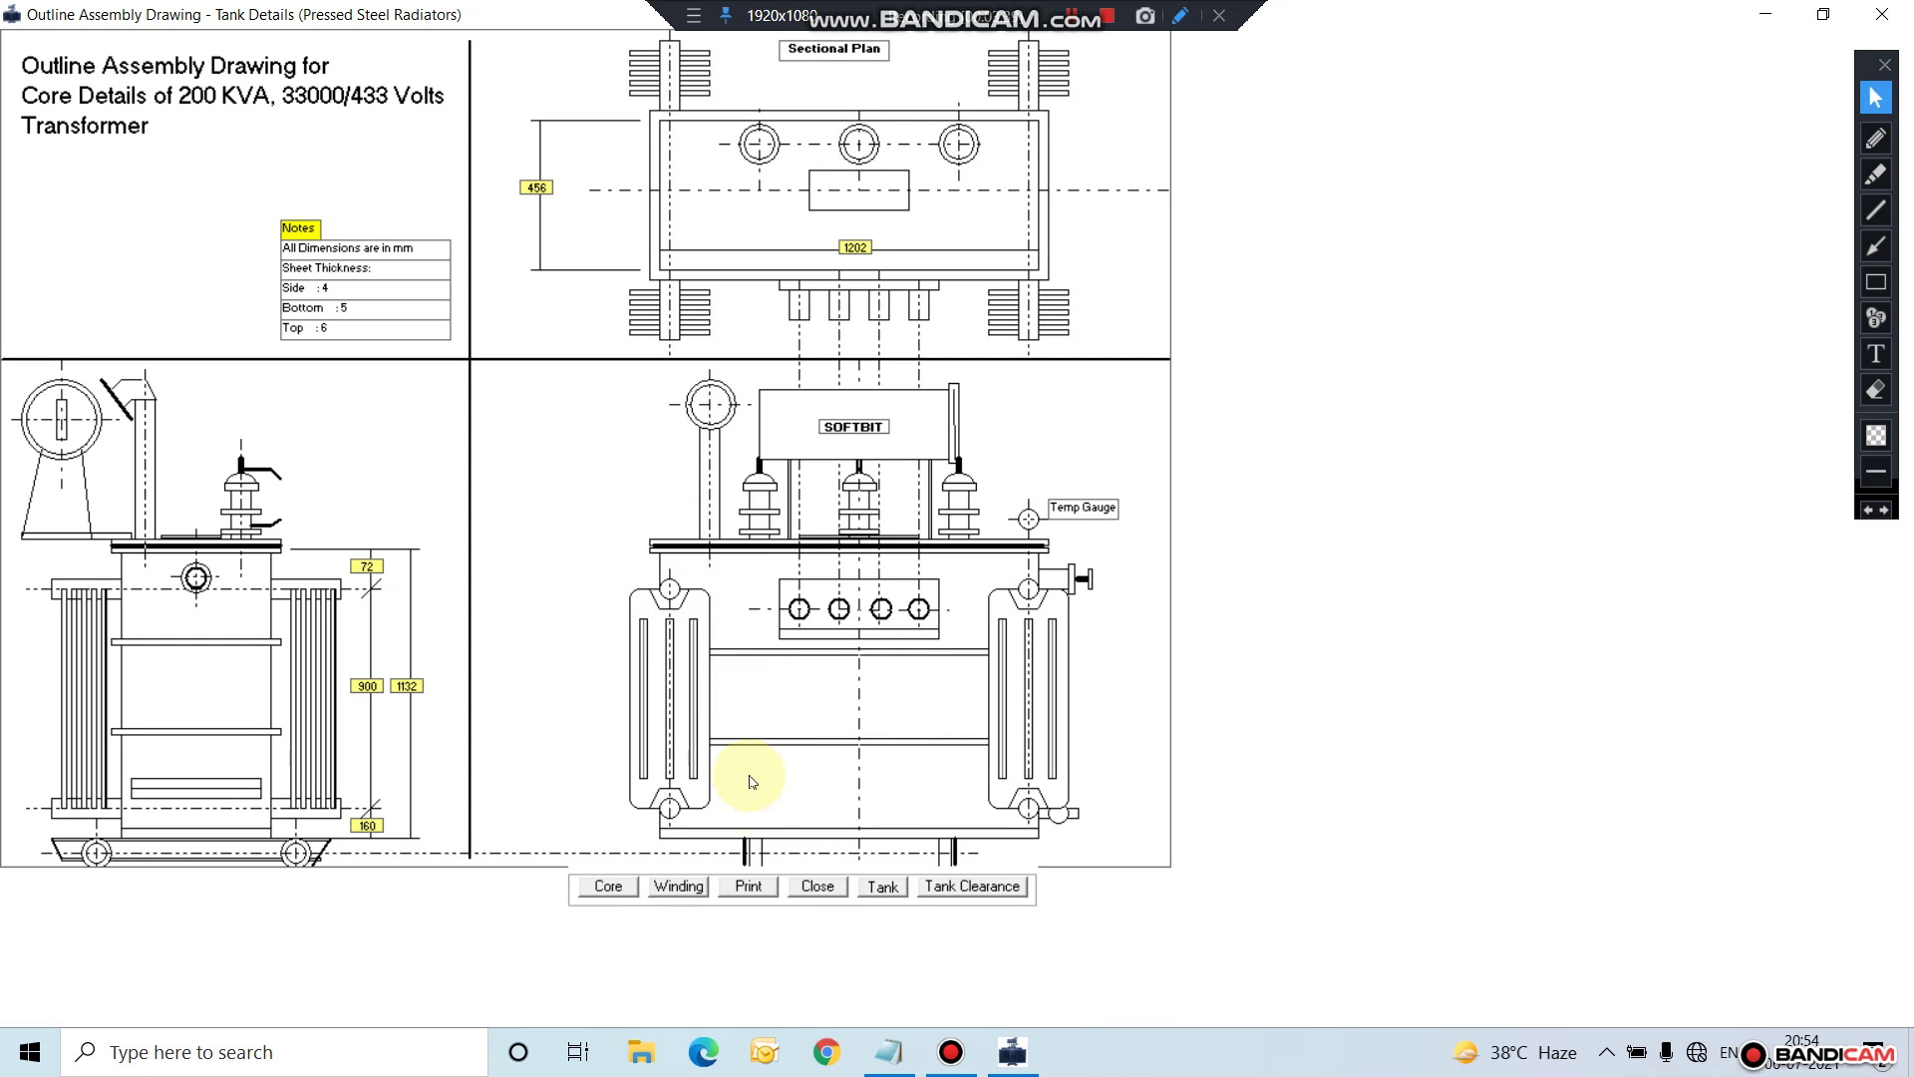
pyautogui.click(938, 887)
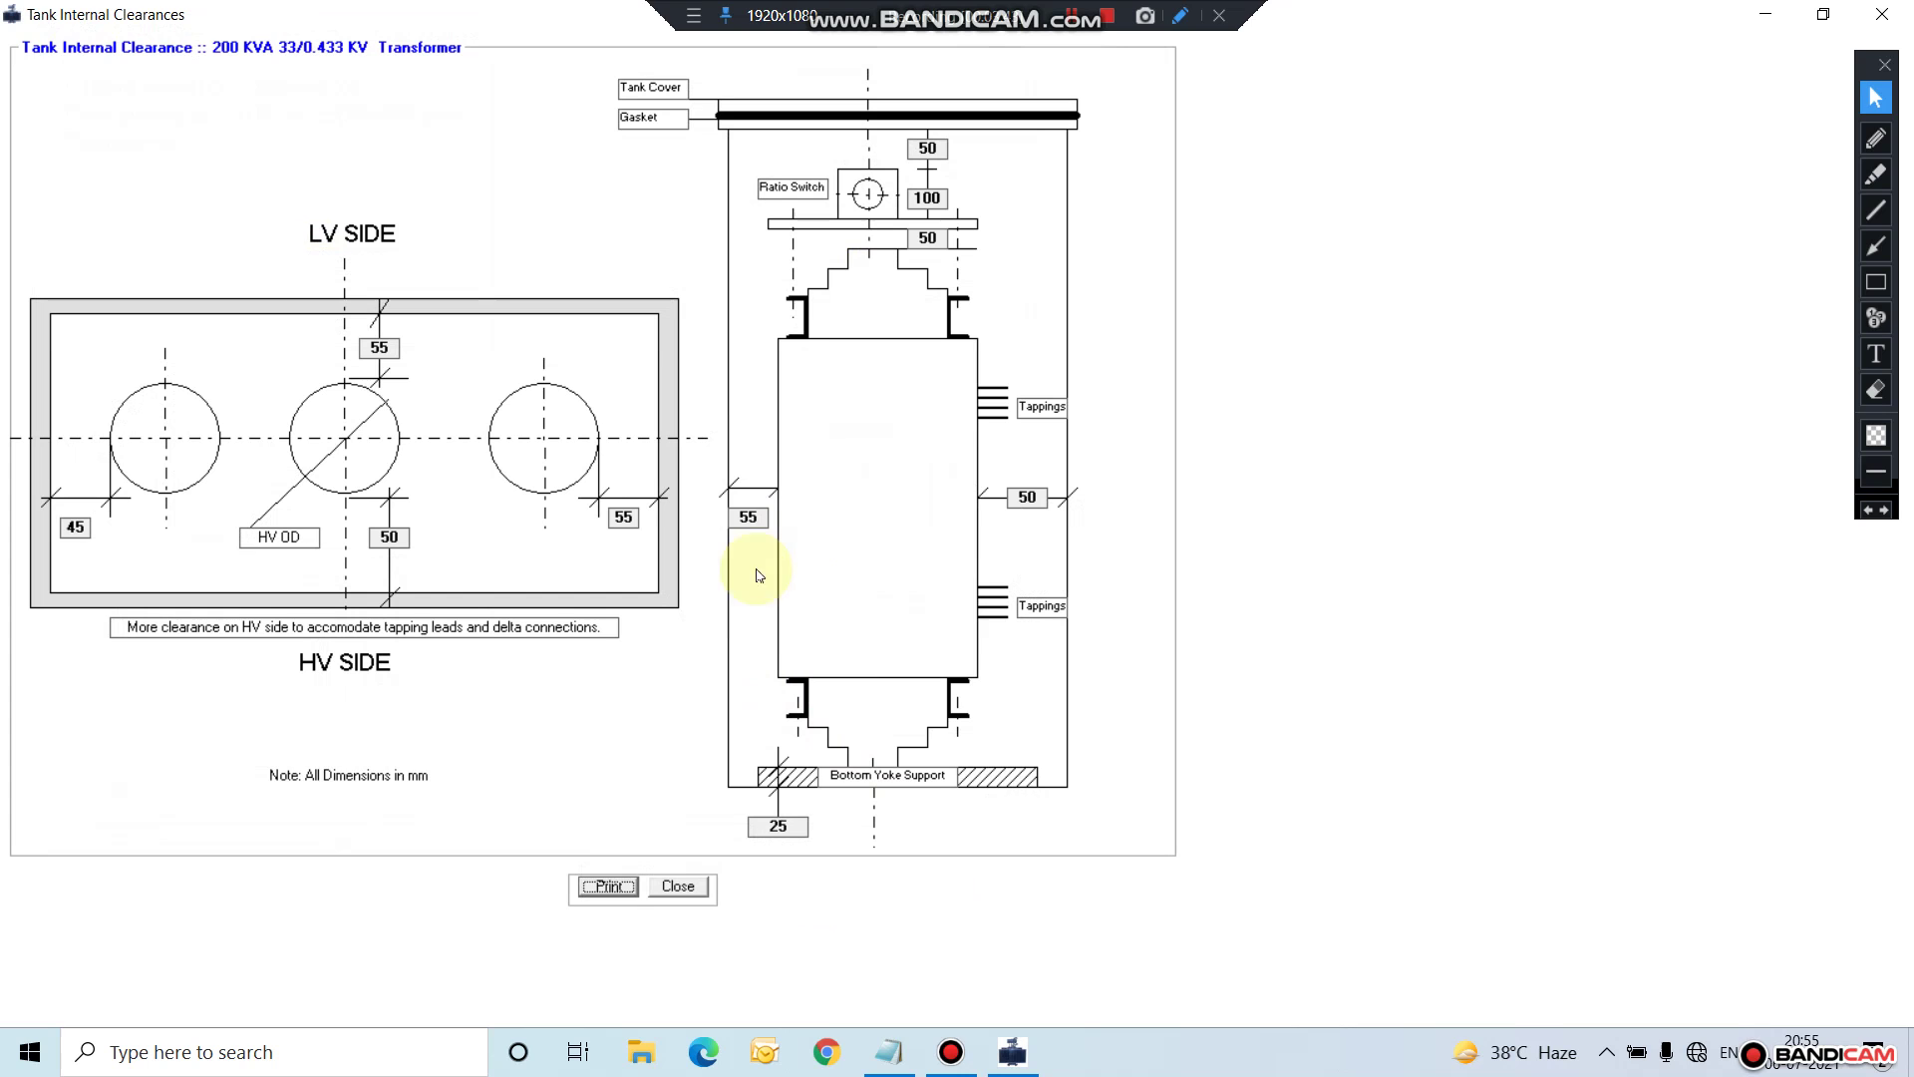
# Step: Close the clearances drawing, log in to review the Estimation and Costing sheet, then close it
pyautogui.click(688, 887)
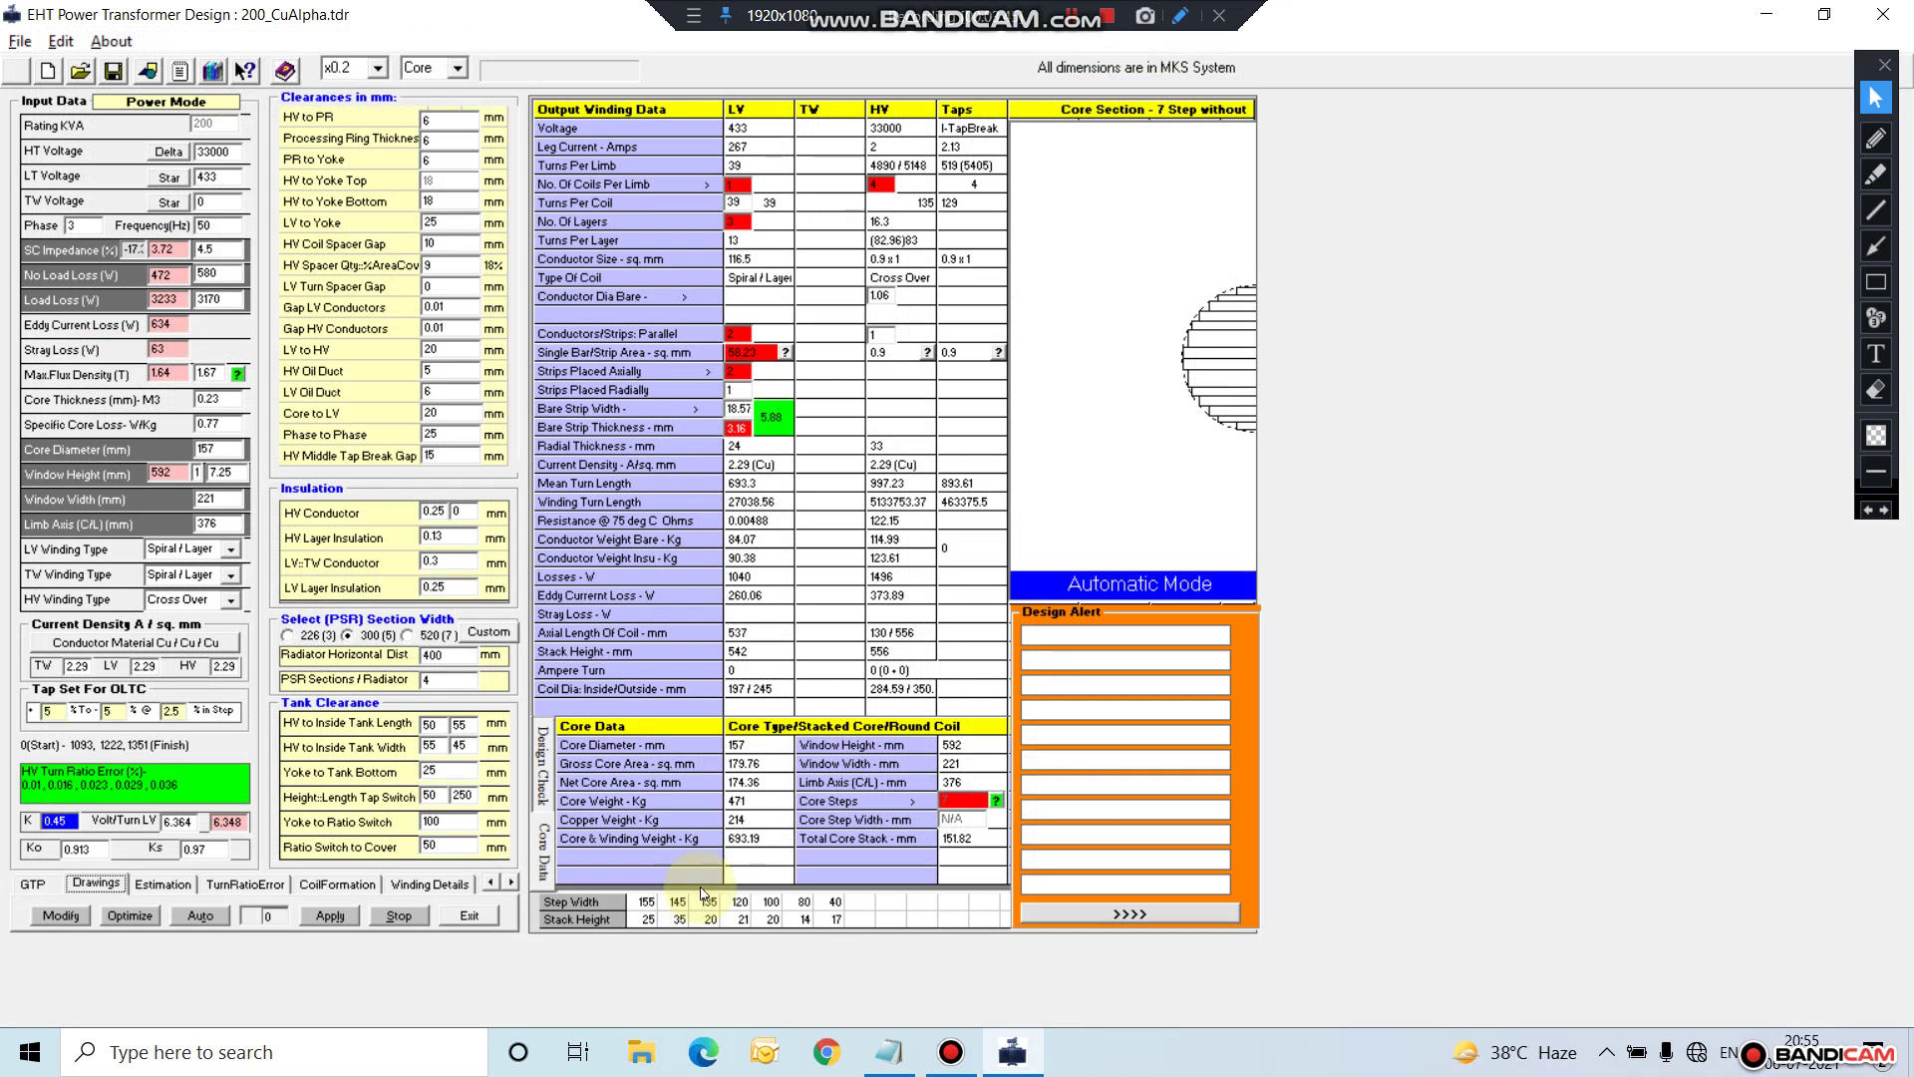
pyautogui.click(177, 890)
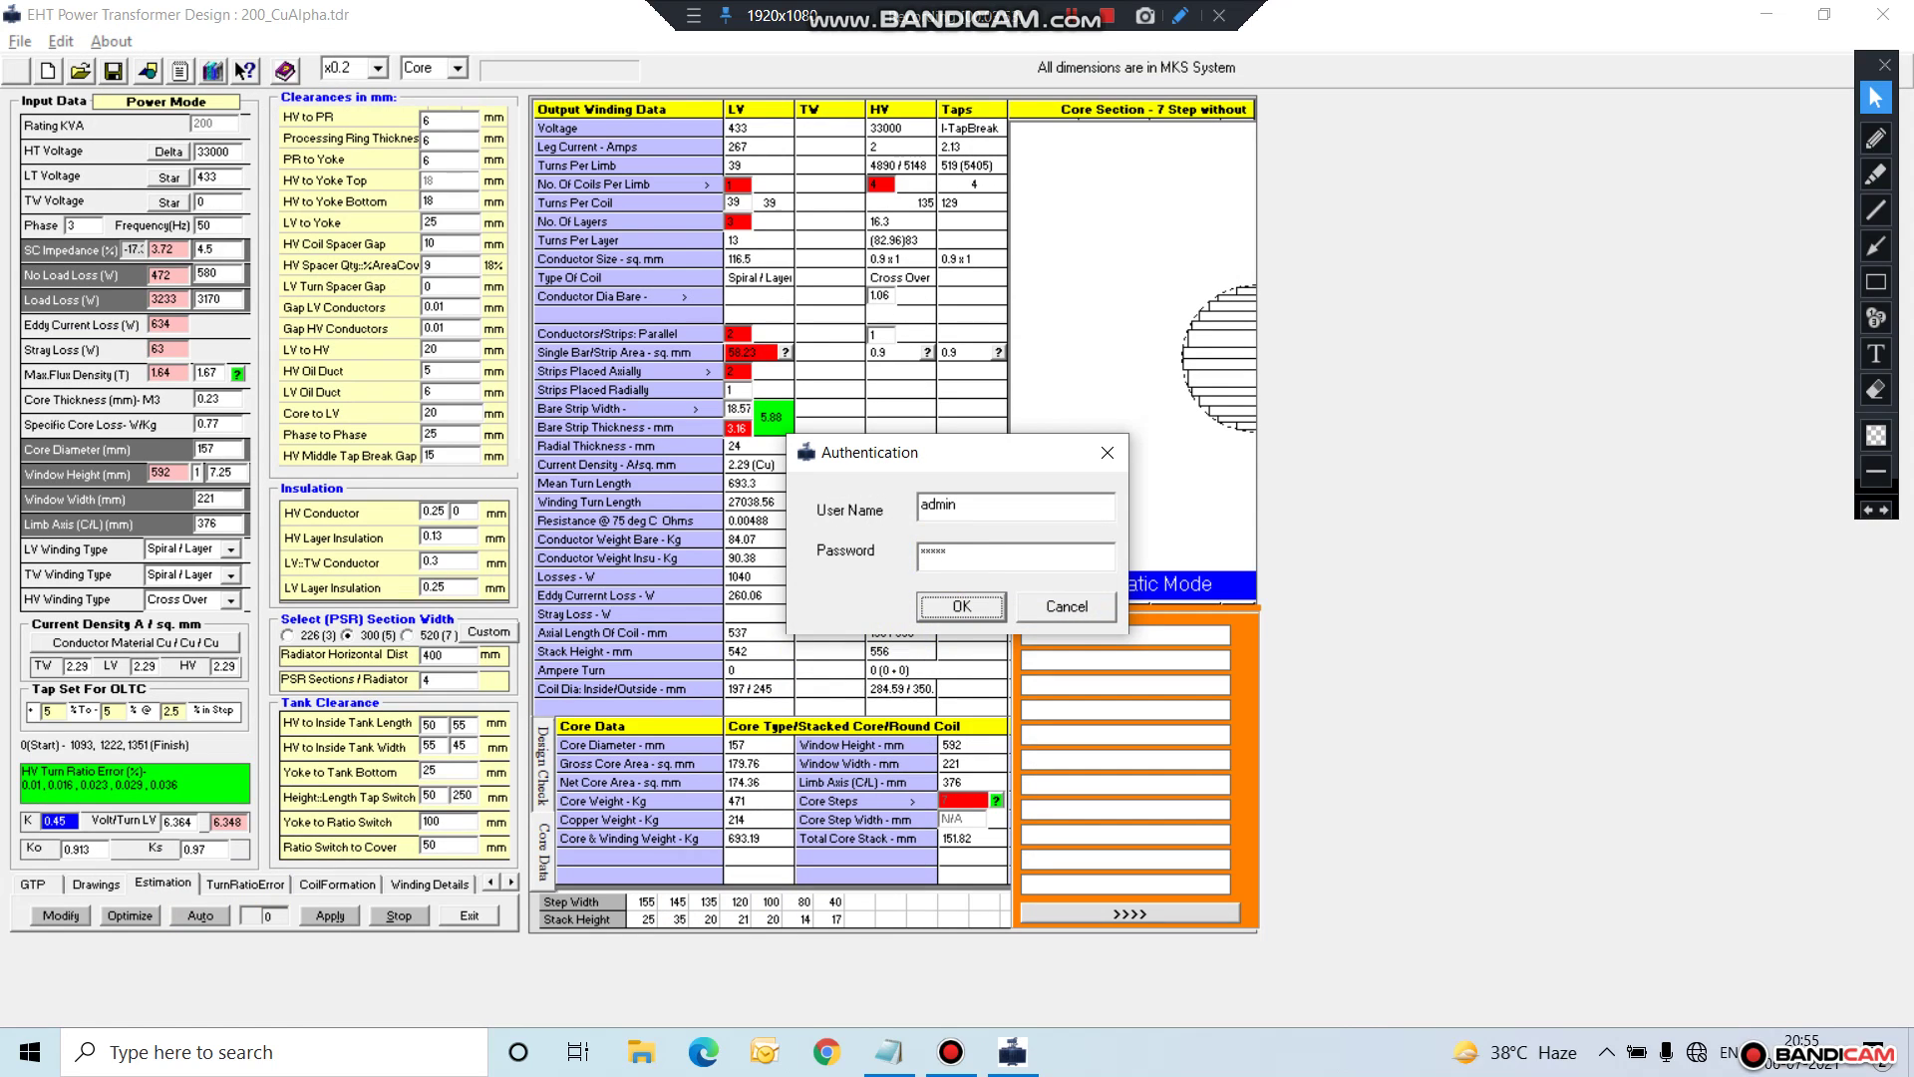
pyautogui.click(982, 610)
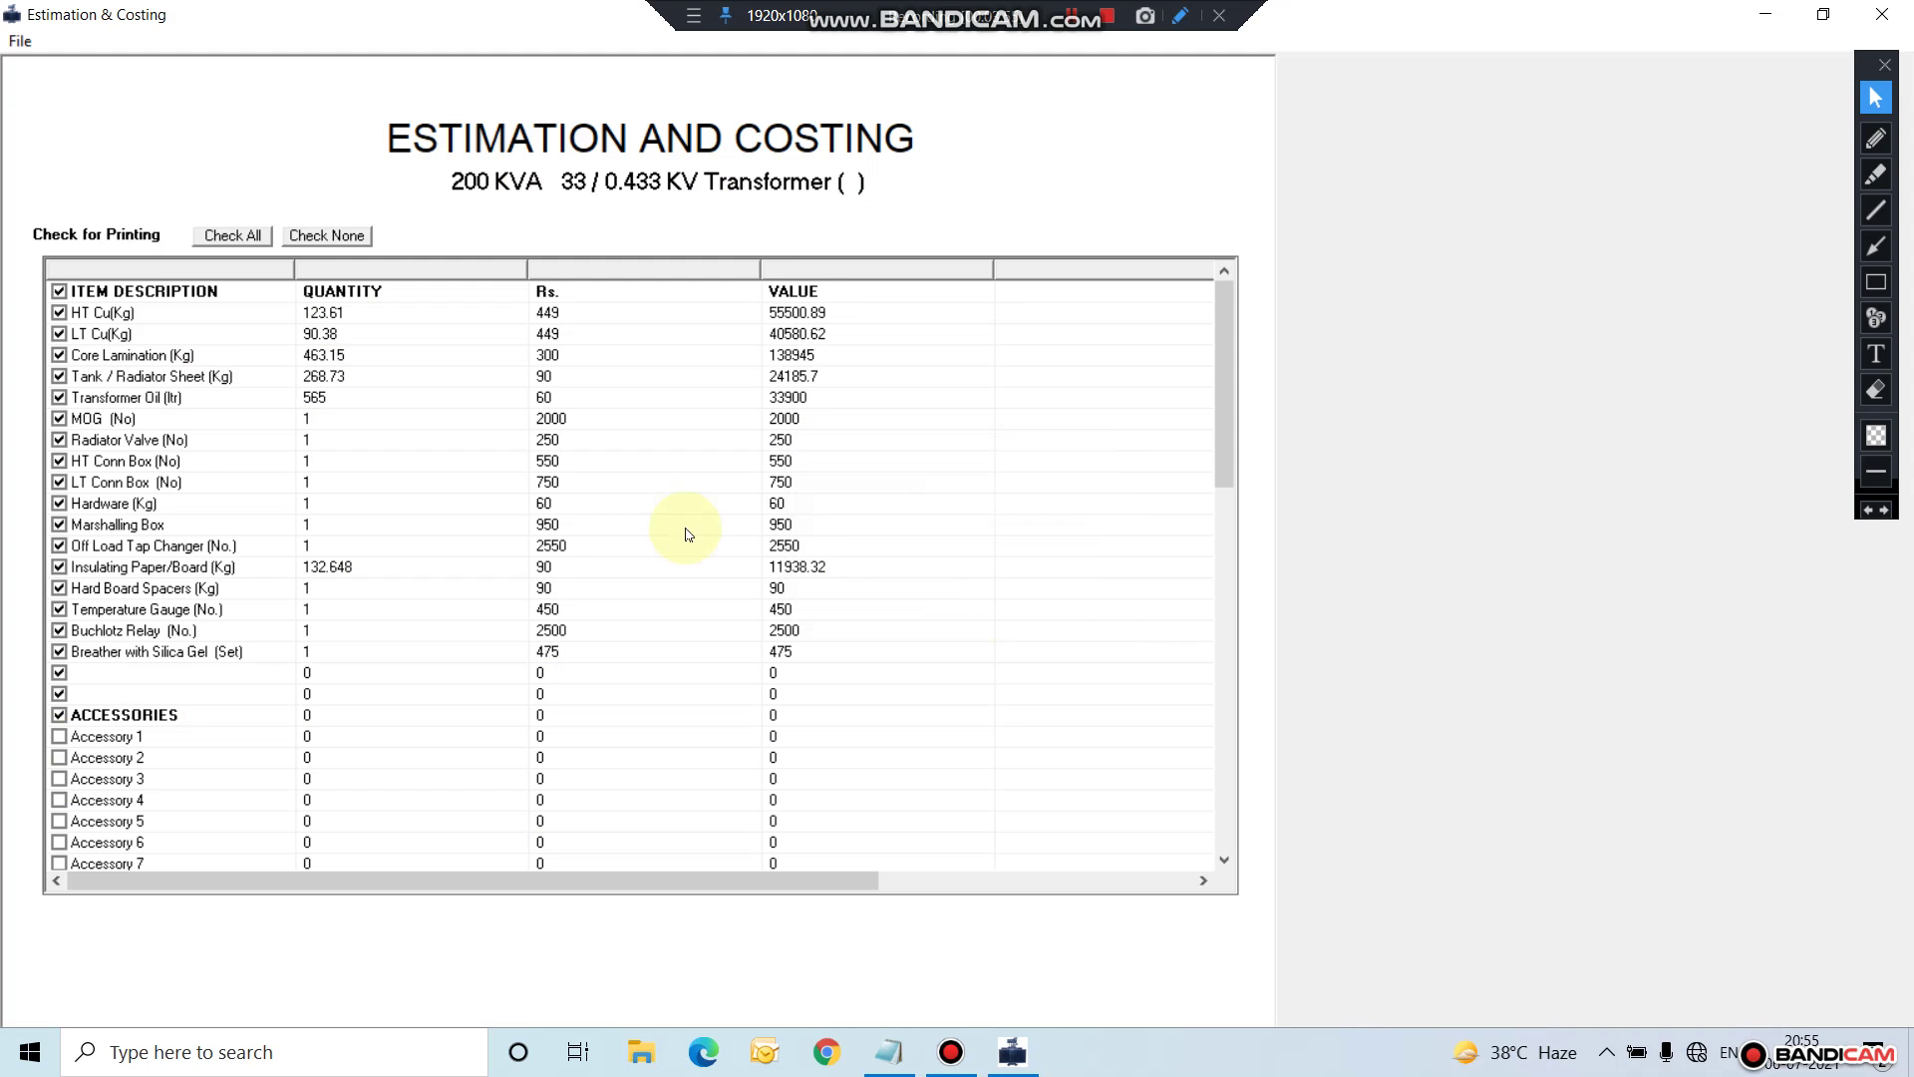
pyautogui.scroll(-15, 618, 509)
pyautogui.scroll(15, 599, 509)
pyautogui.click(20, 40)
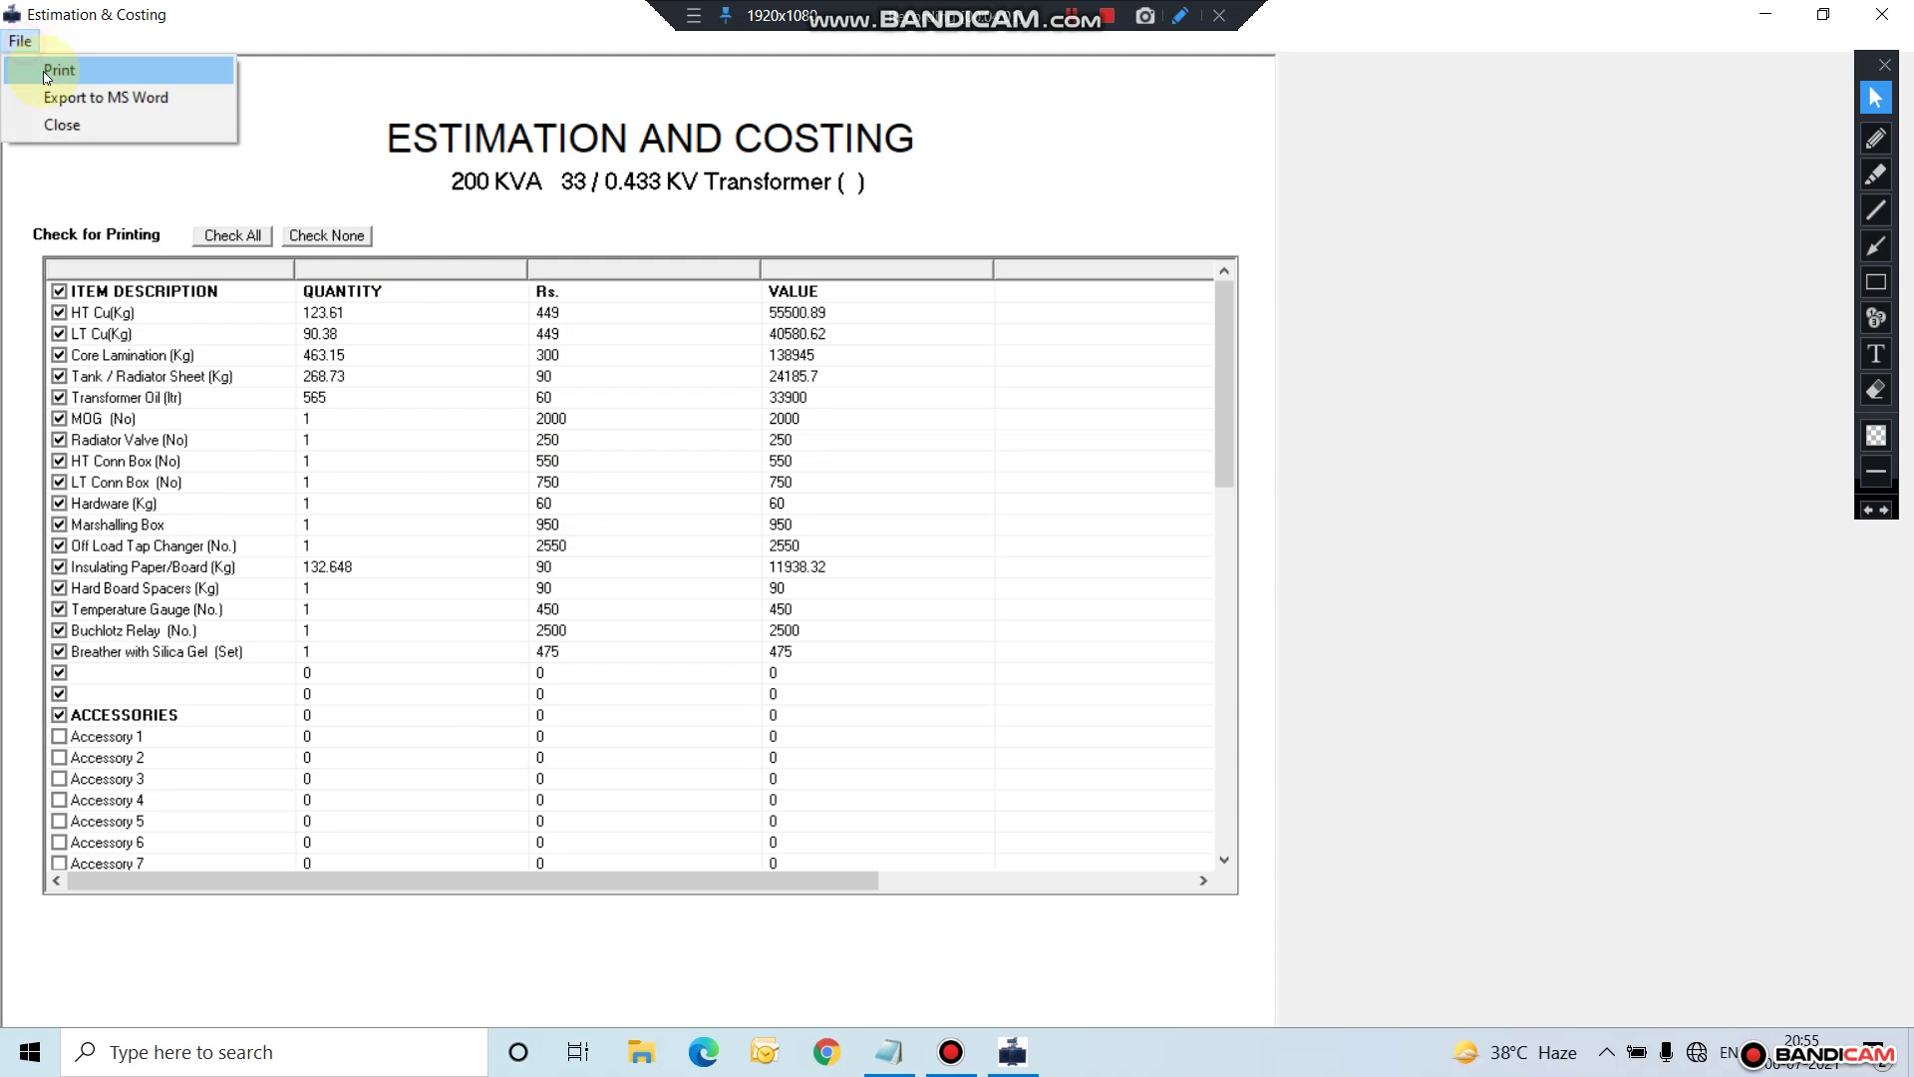
pyautogui.click(58, 124)
# Step: Check the turn-ratio error table, close it, and run the coil formation calculation
pyautogui.click(246, 885)
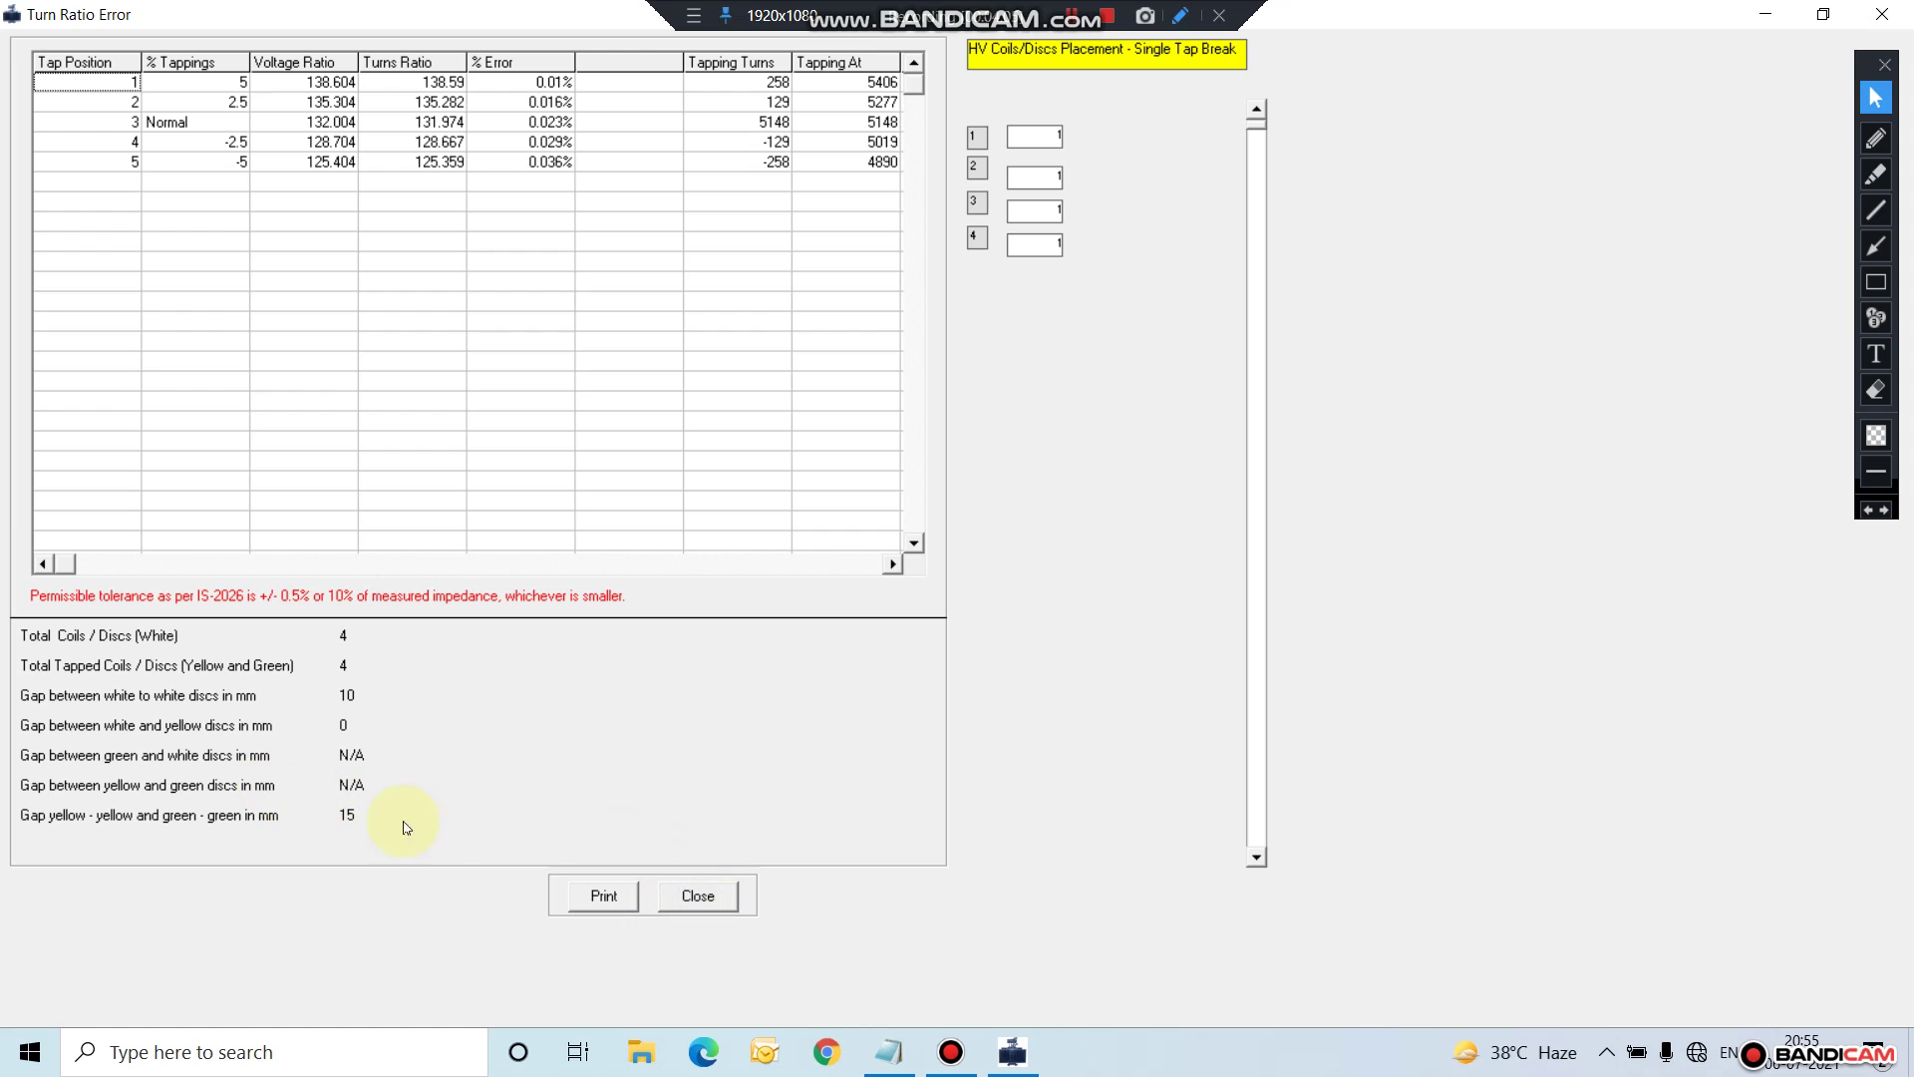
pyautogui.click(685, 897)
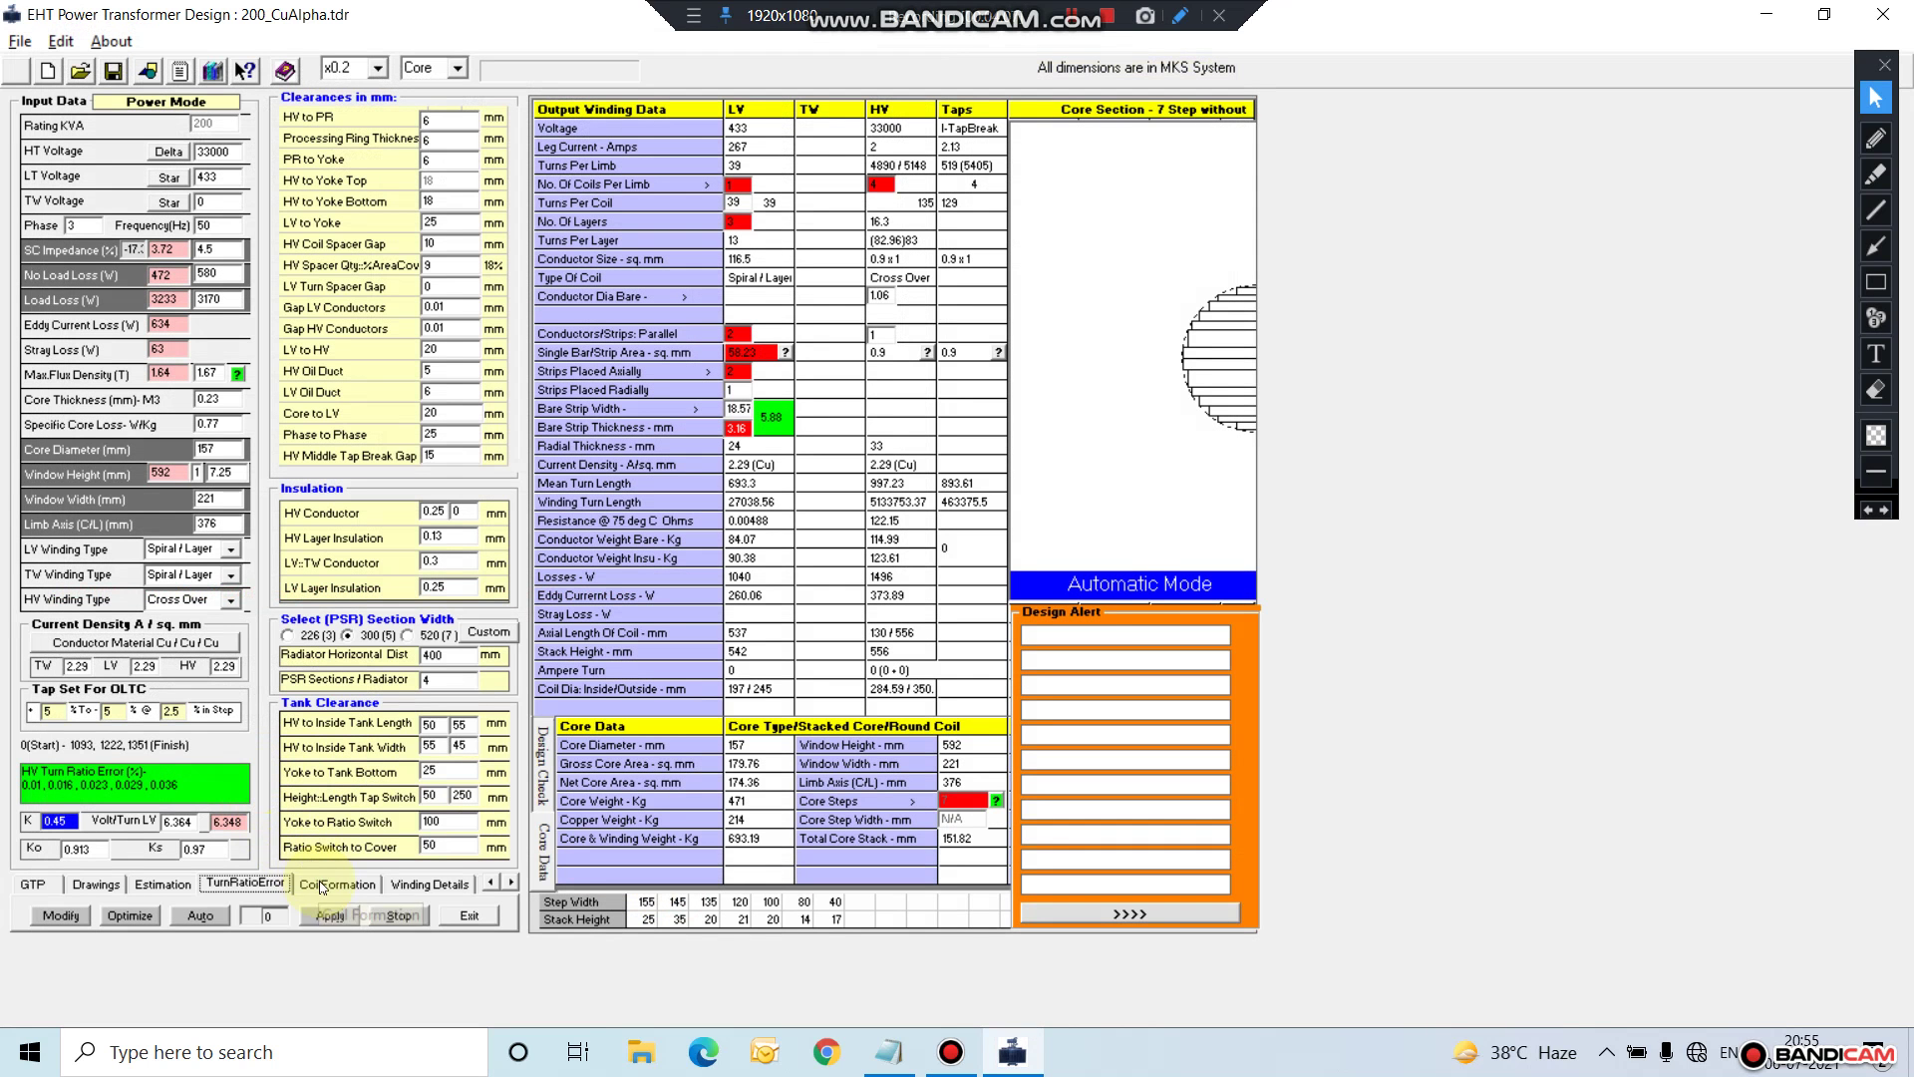
pyautogui.click(383, 875)
# Step: Acknowledge the alert and review the LV, HV and coil assembly specification winding details
pyautogui.click(1077, 598)
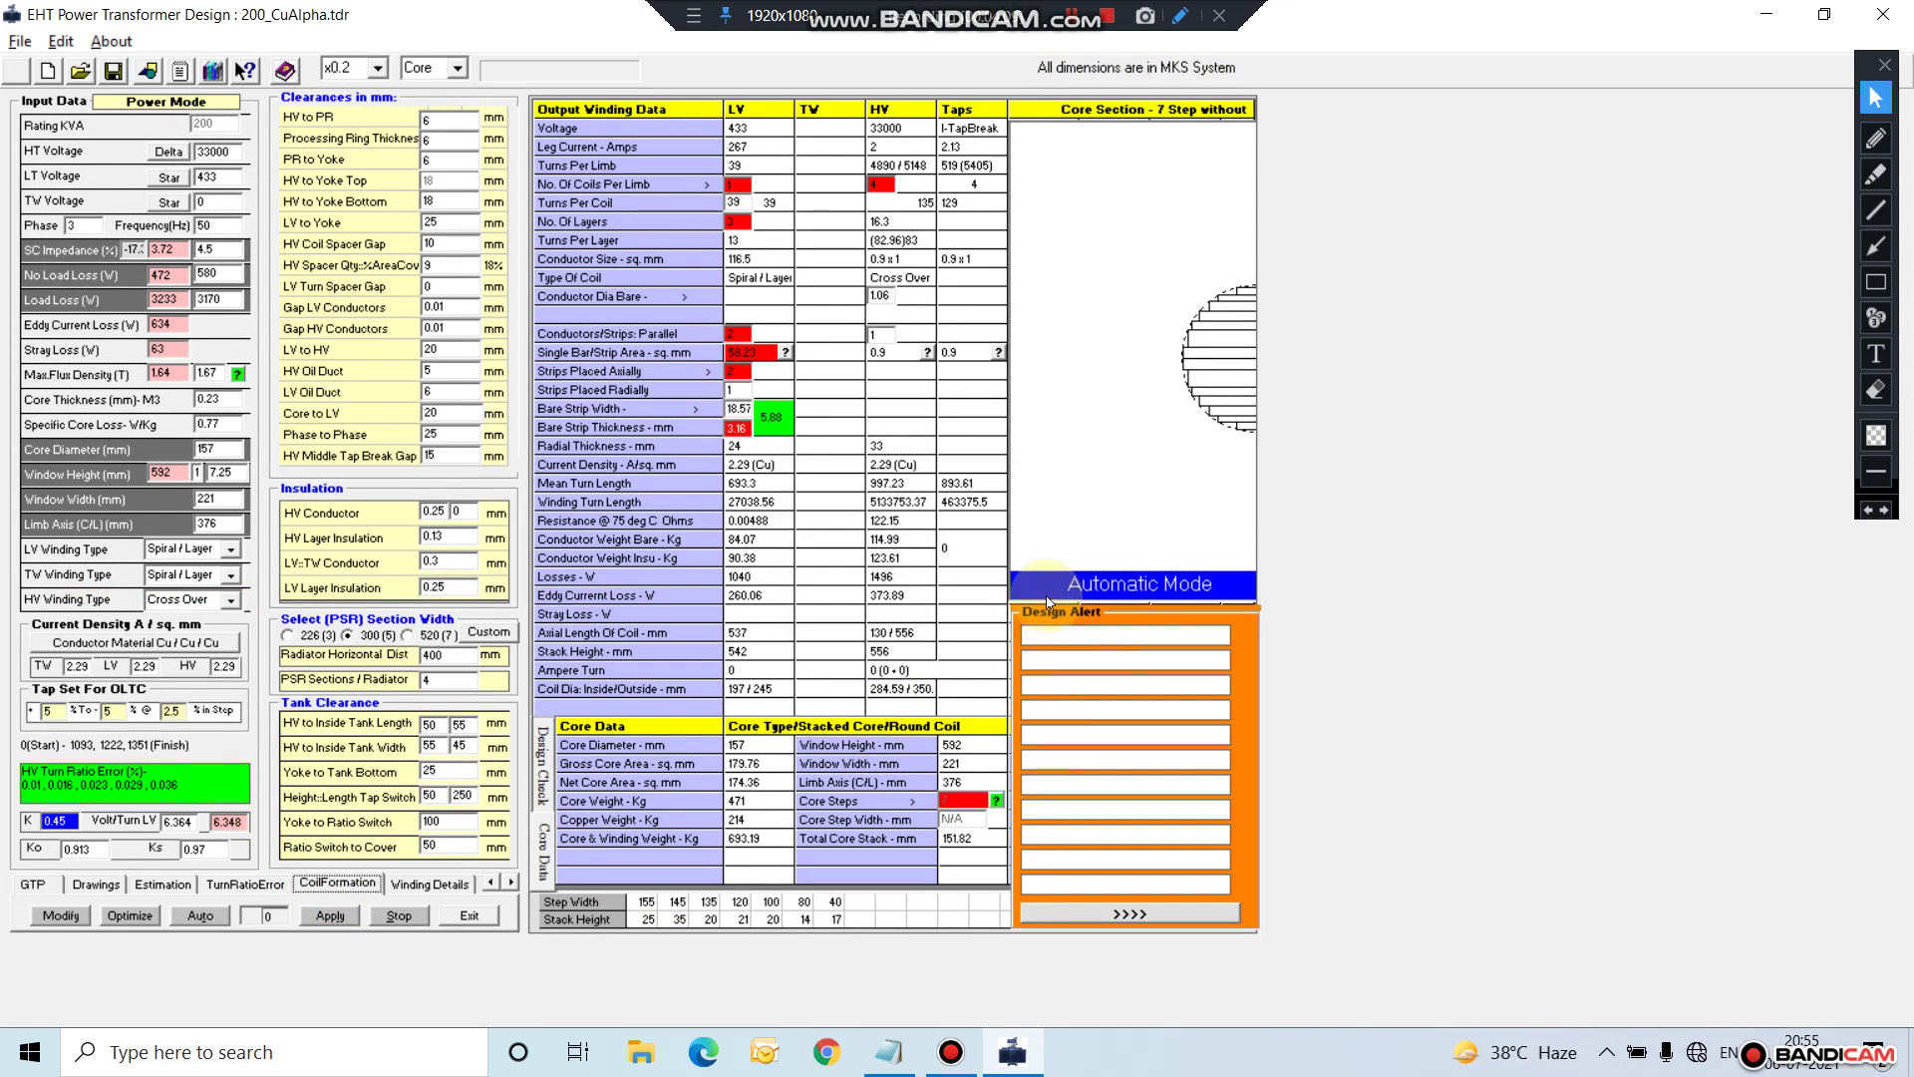
pyautogui.click(430, 885)
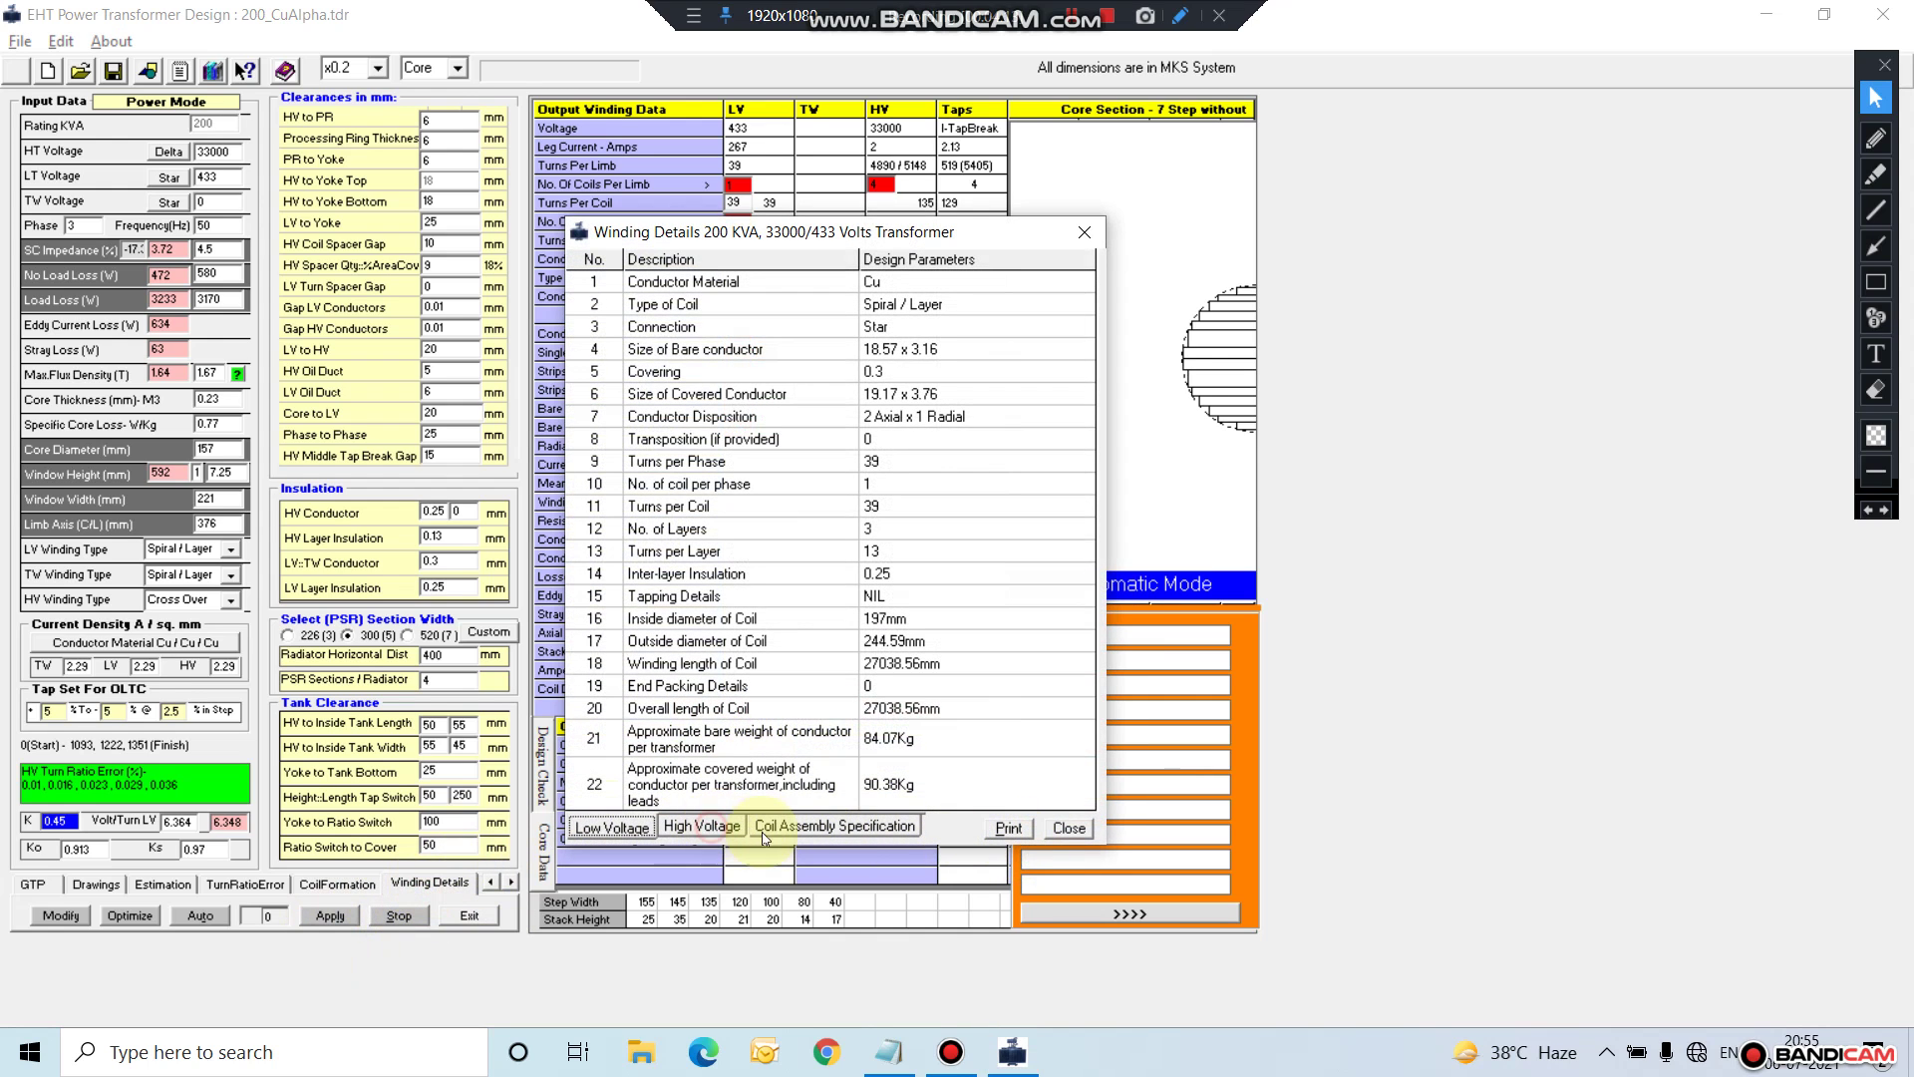
pyautogui.click(702, 826)
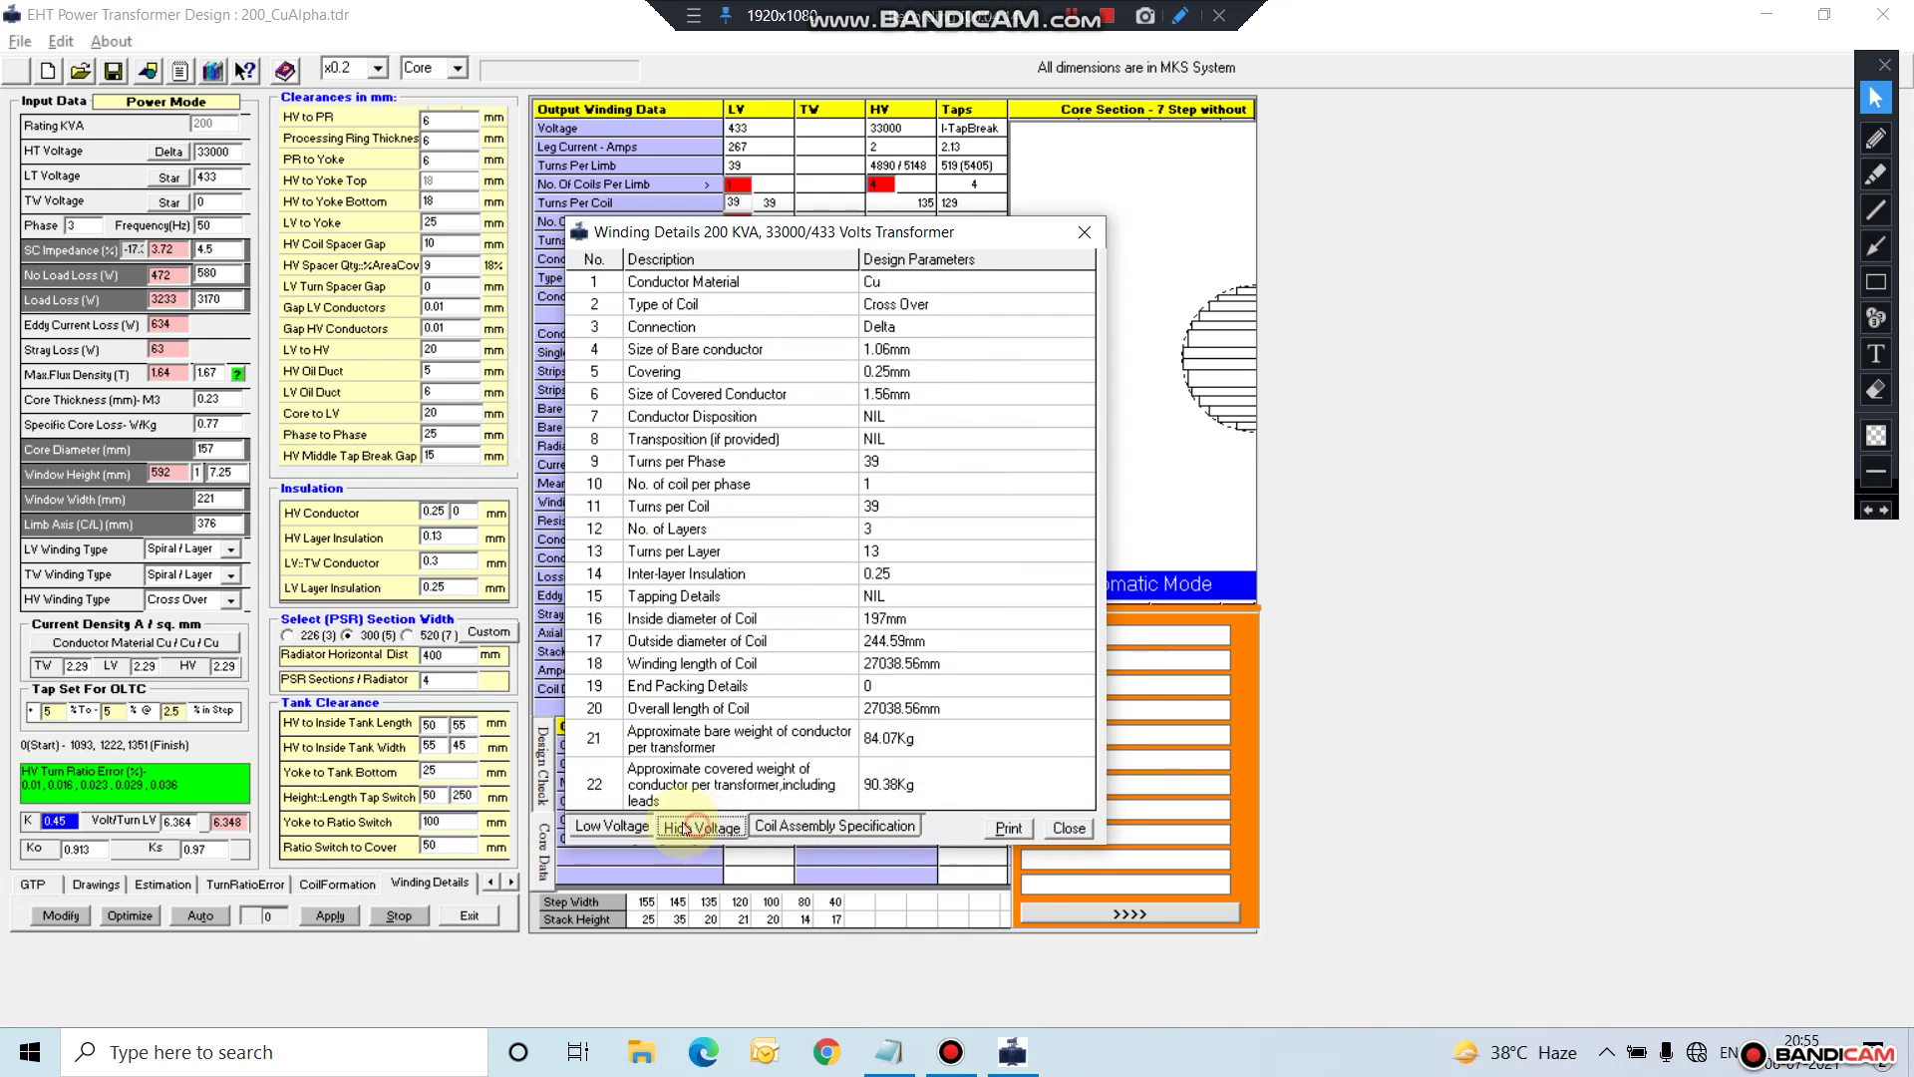
pyautogui.click(792, 823)
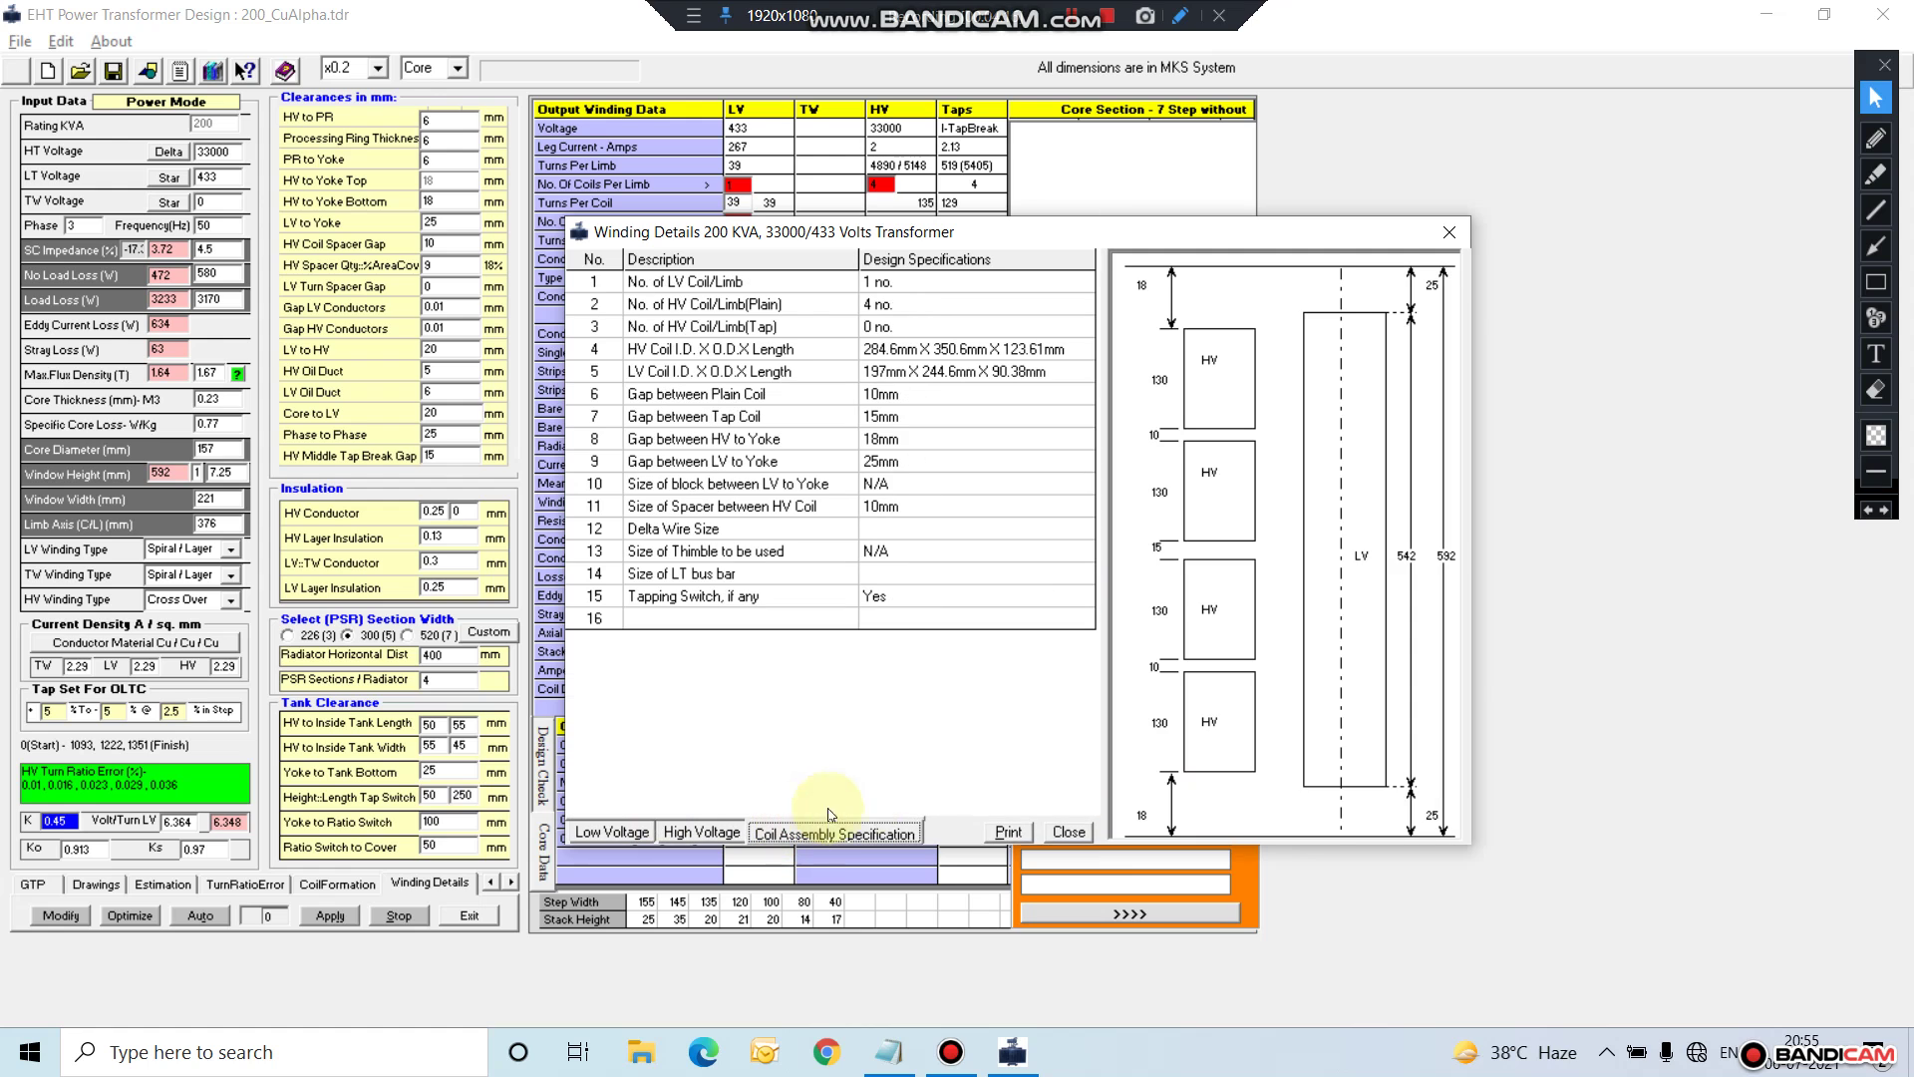
pyautogui.click(1077, 826)
# Step: Recheck the LV coil winding details and scroll the section strip to further design sections
pyautogui.click(511, 883)
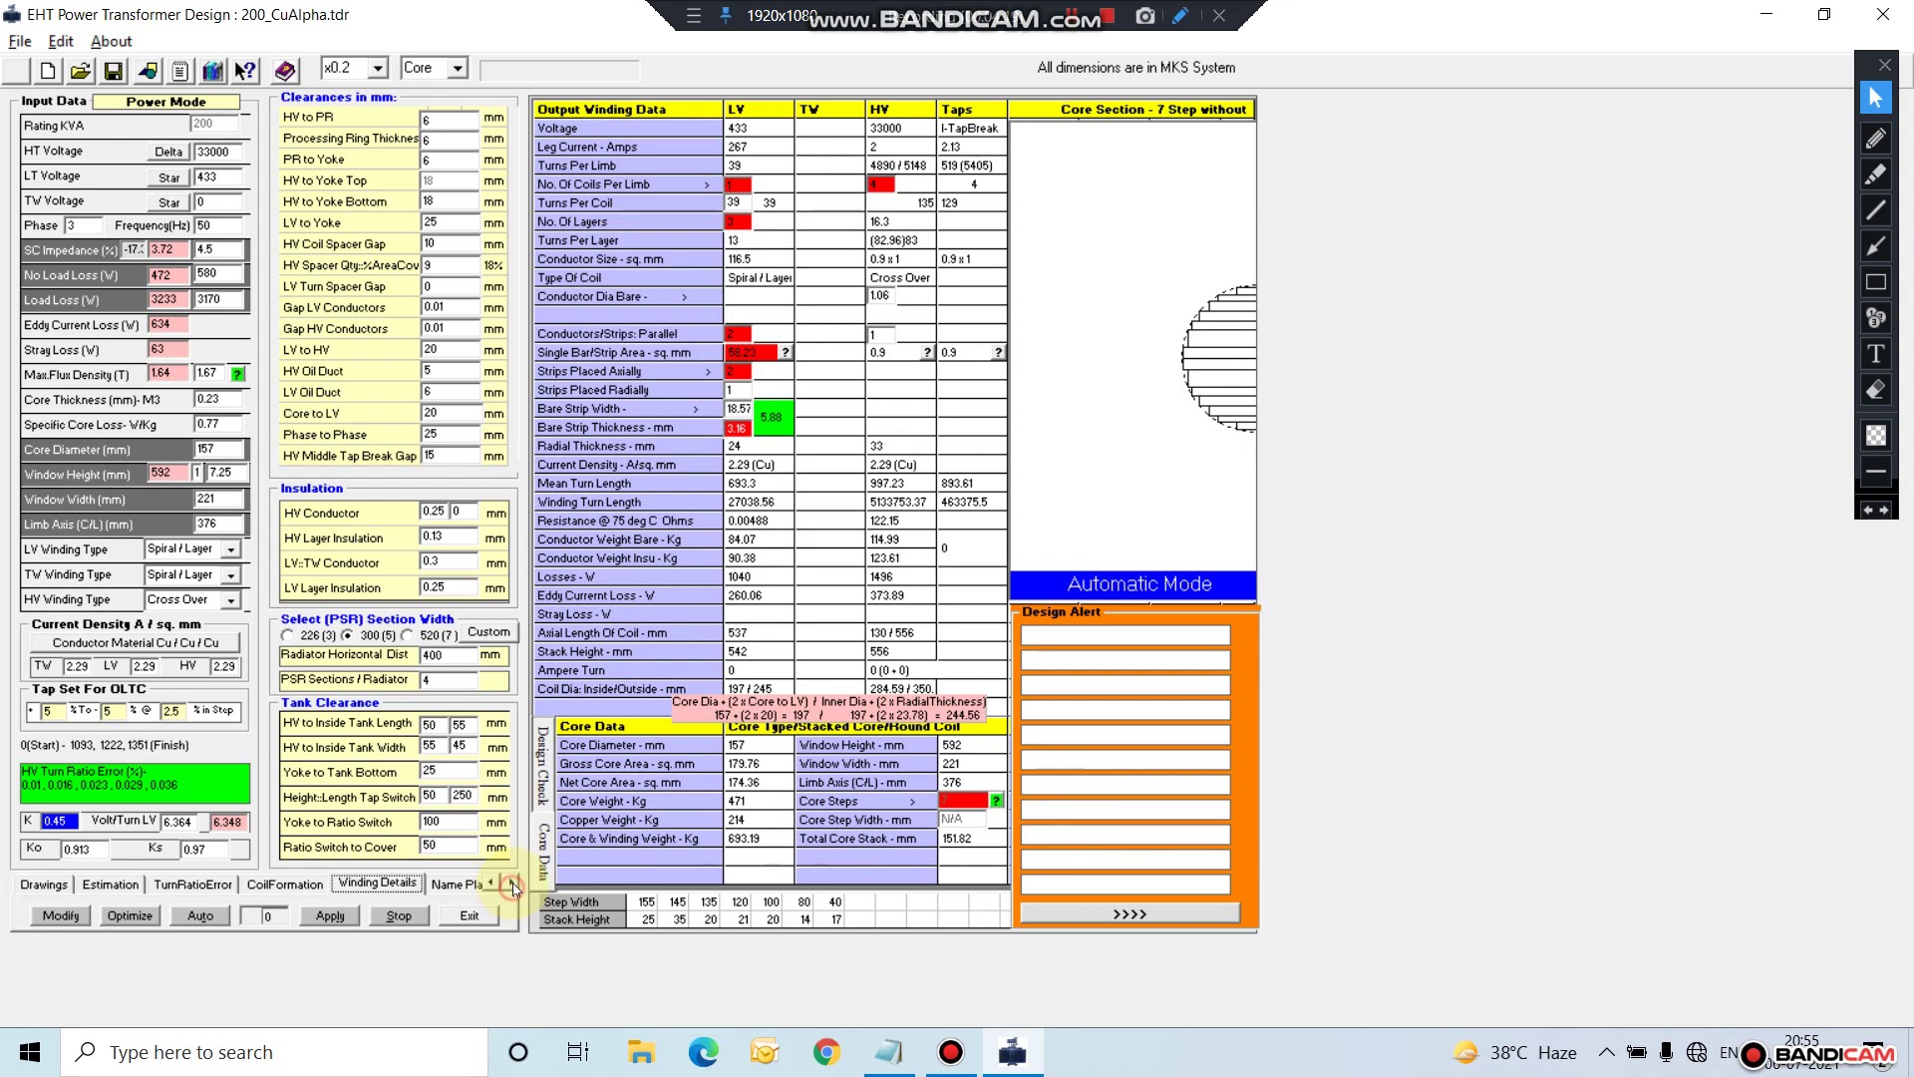
pyautogui.click(362, 885)
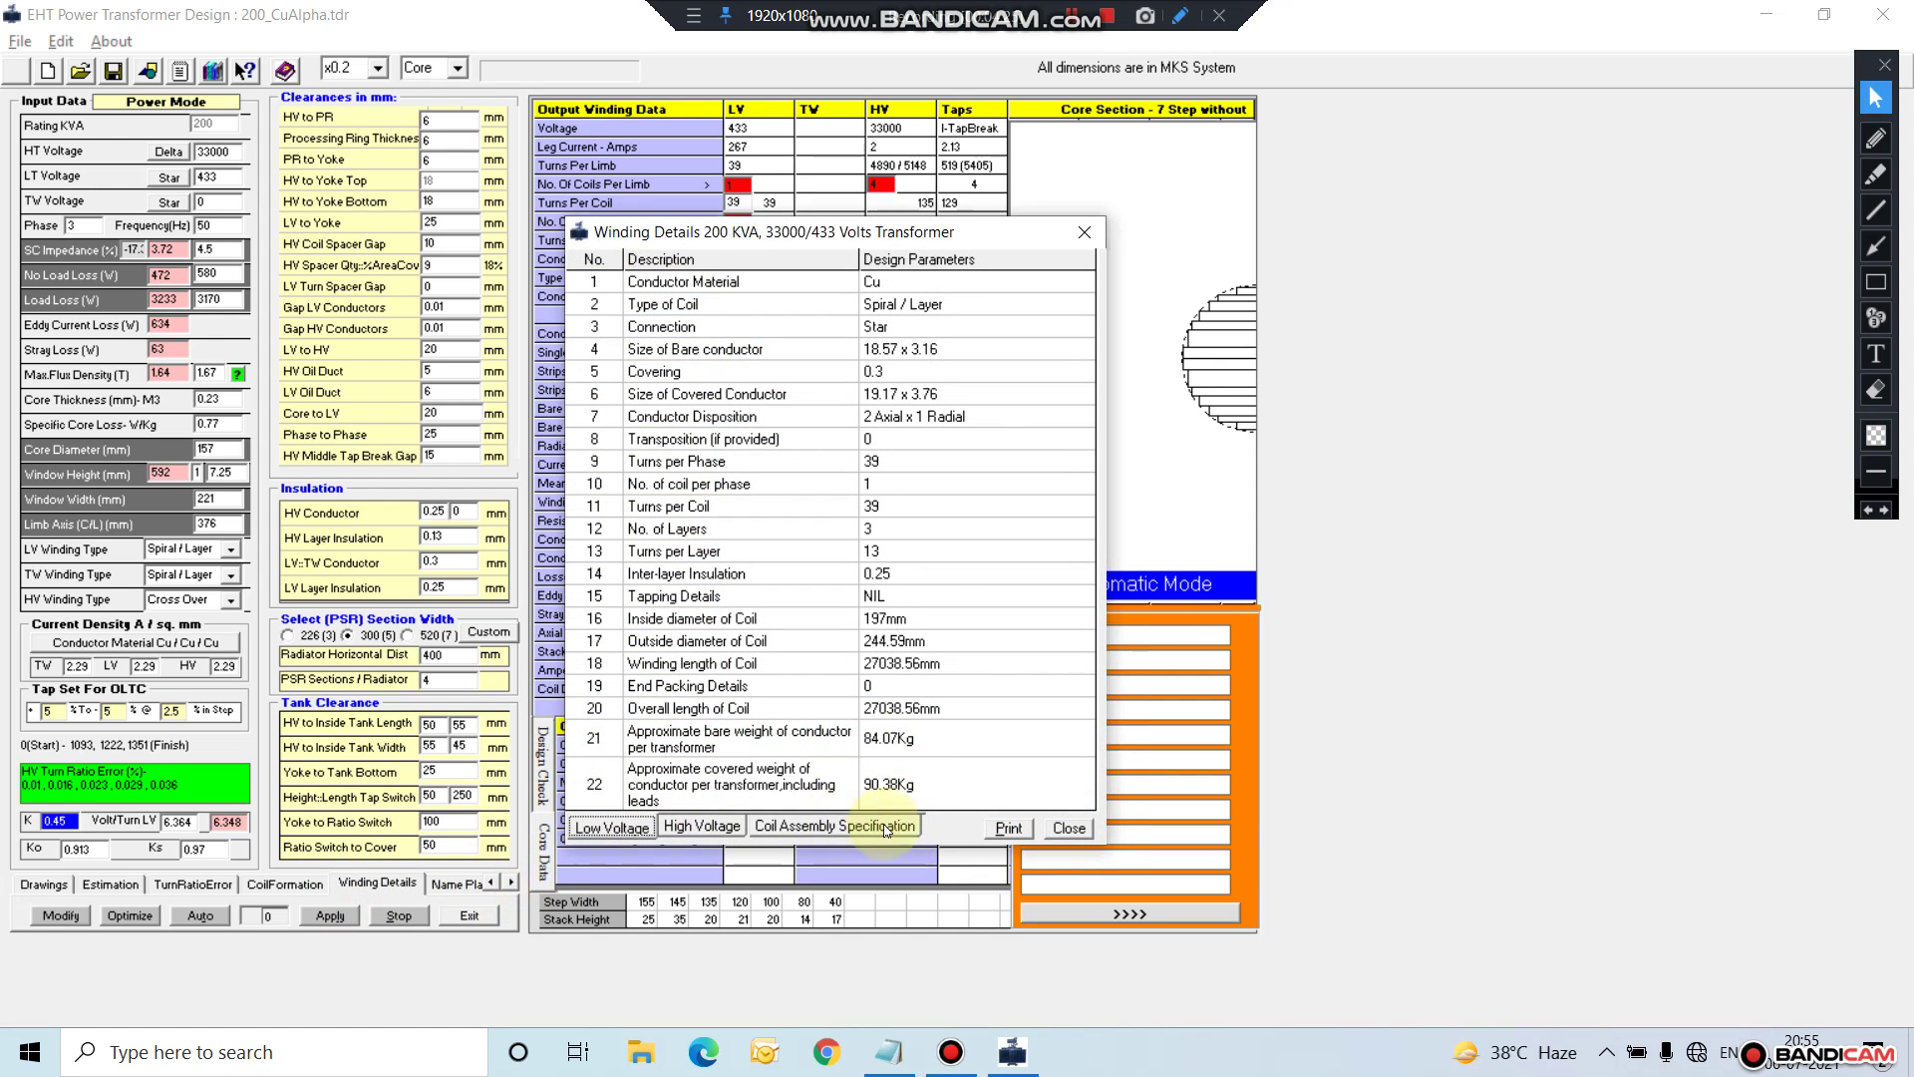
pyautogui.click(1069, 828)
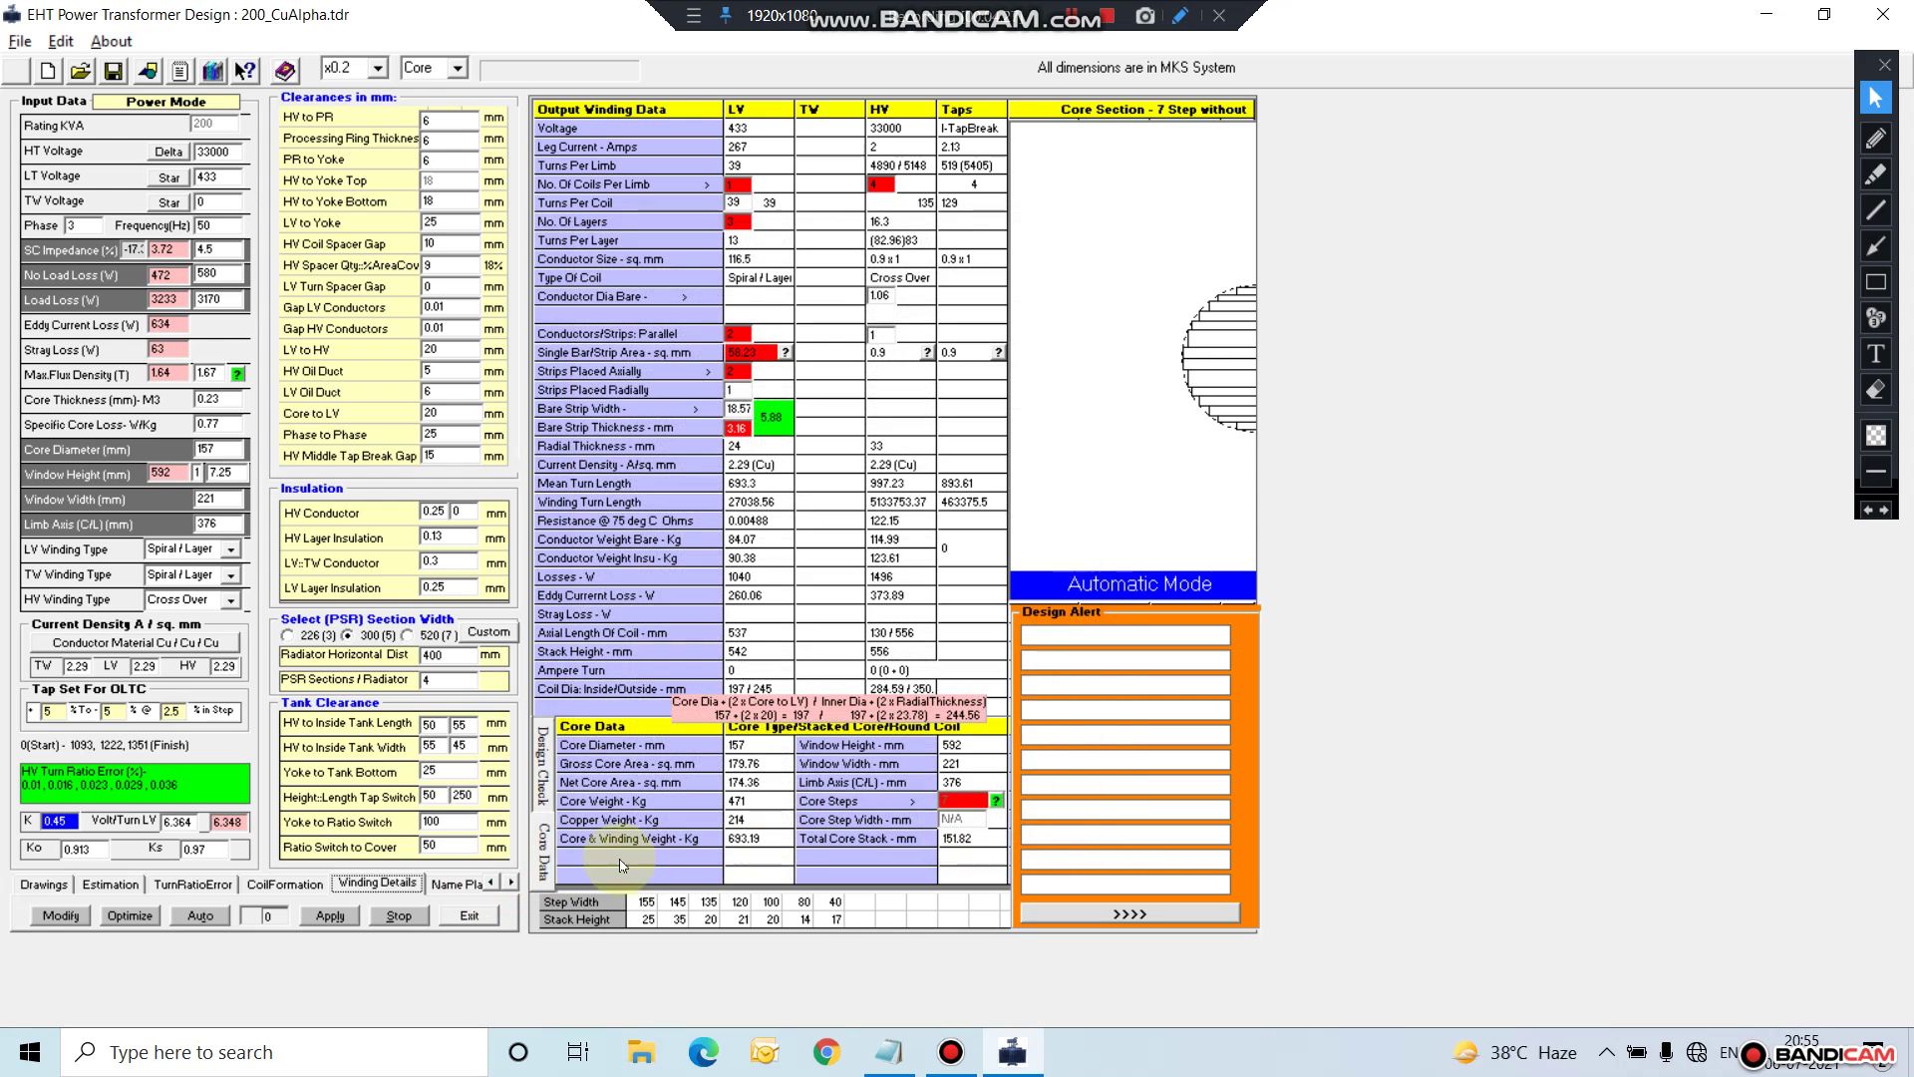
pyautogui.click(514, 883)
# Step: Check the 200 KVA 33000/433 V Dyn11 nameplate, then launch the general-arrangement drawing in SoftCAD
pyautogui.click(416, 885)
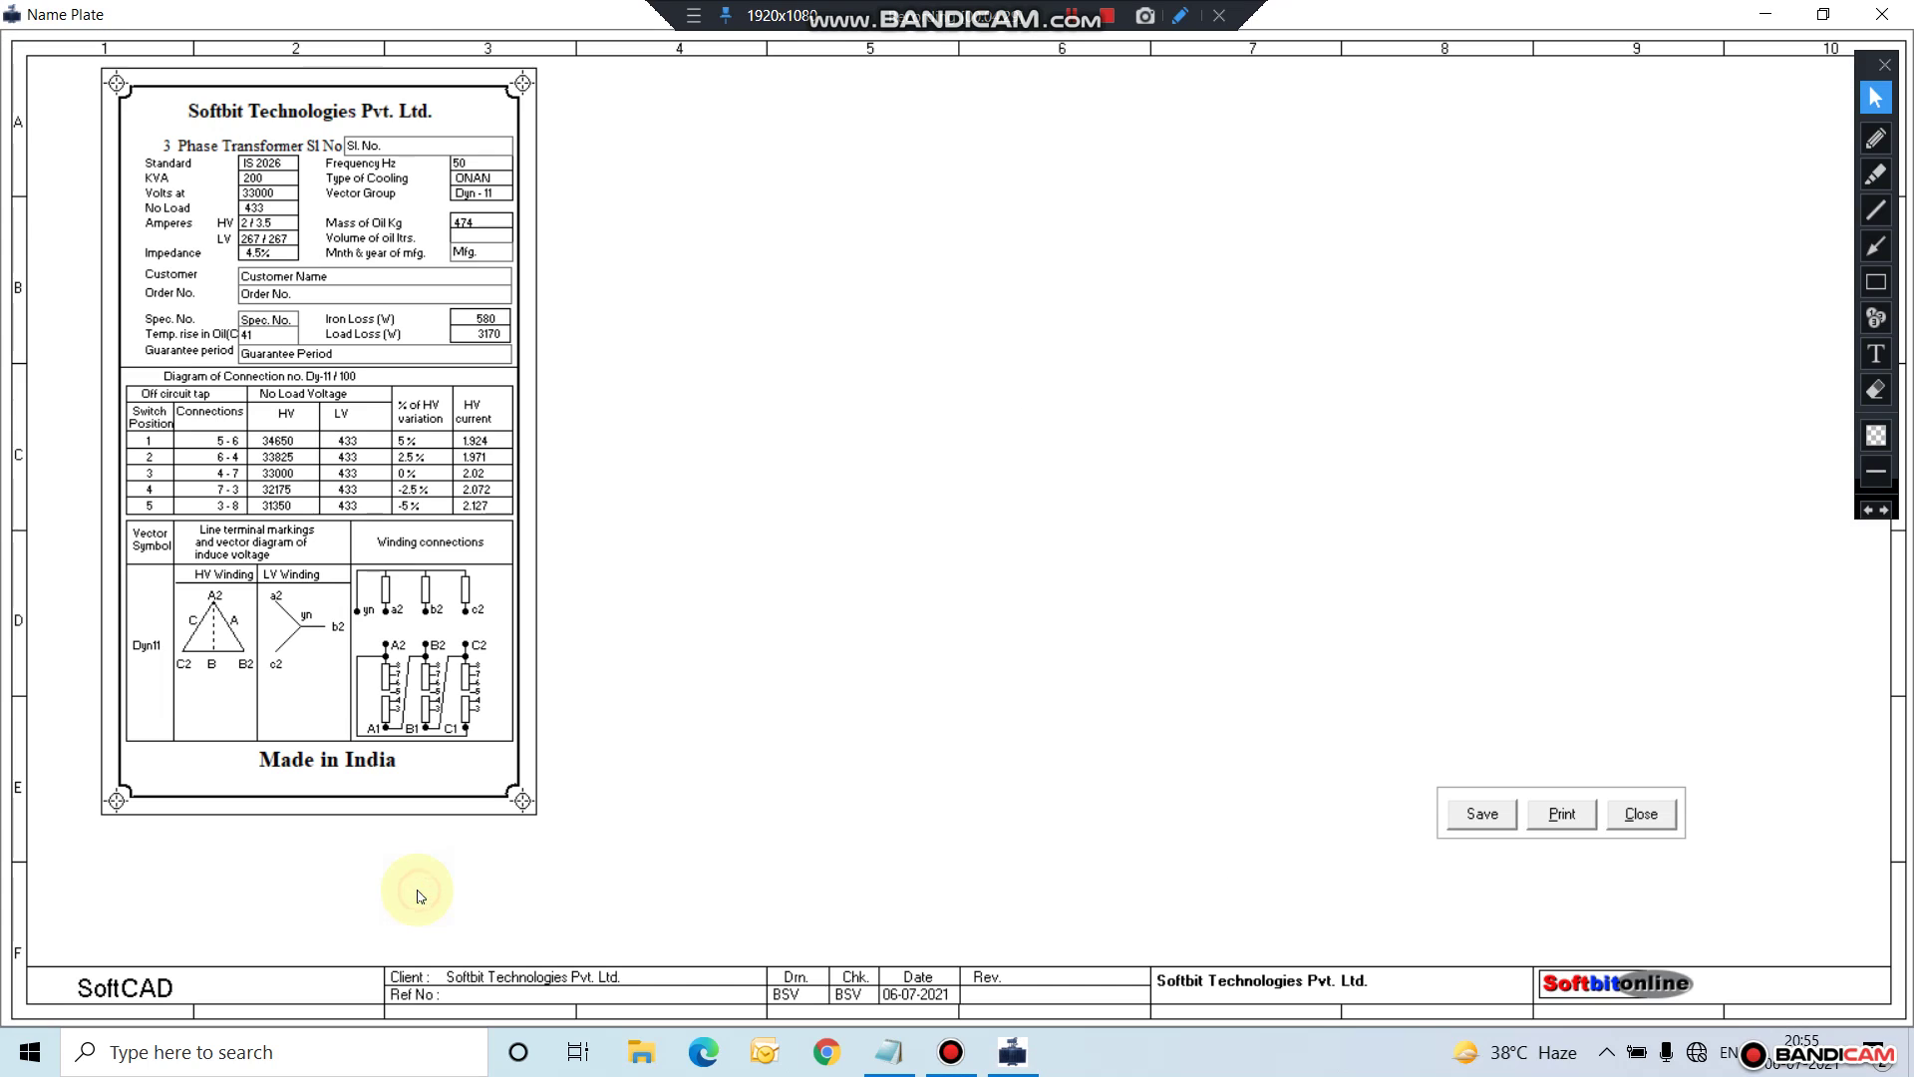
pyautogui.click(1636, 813)
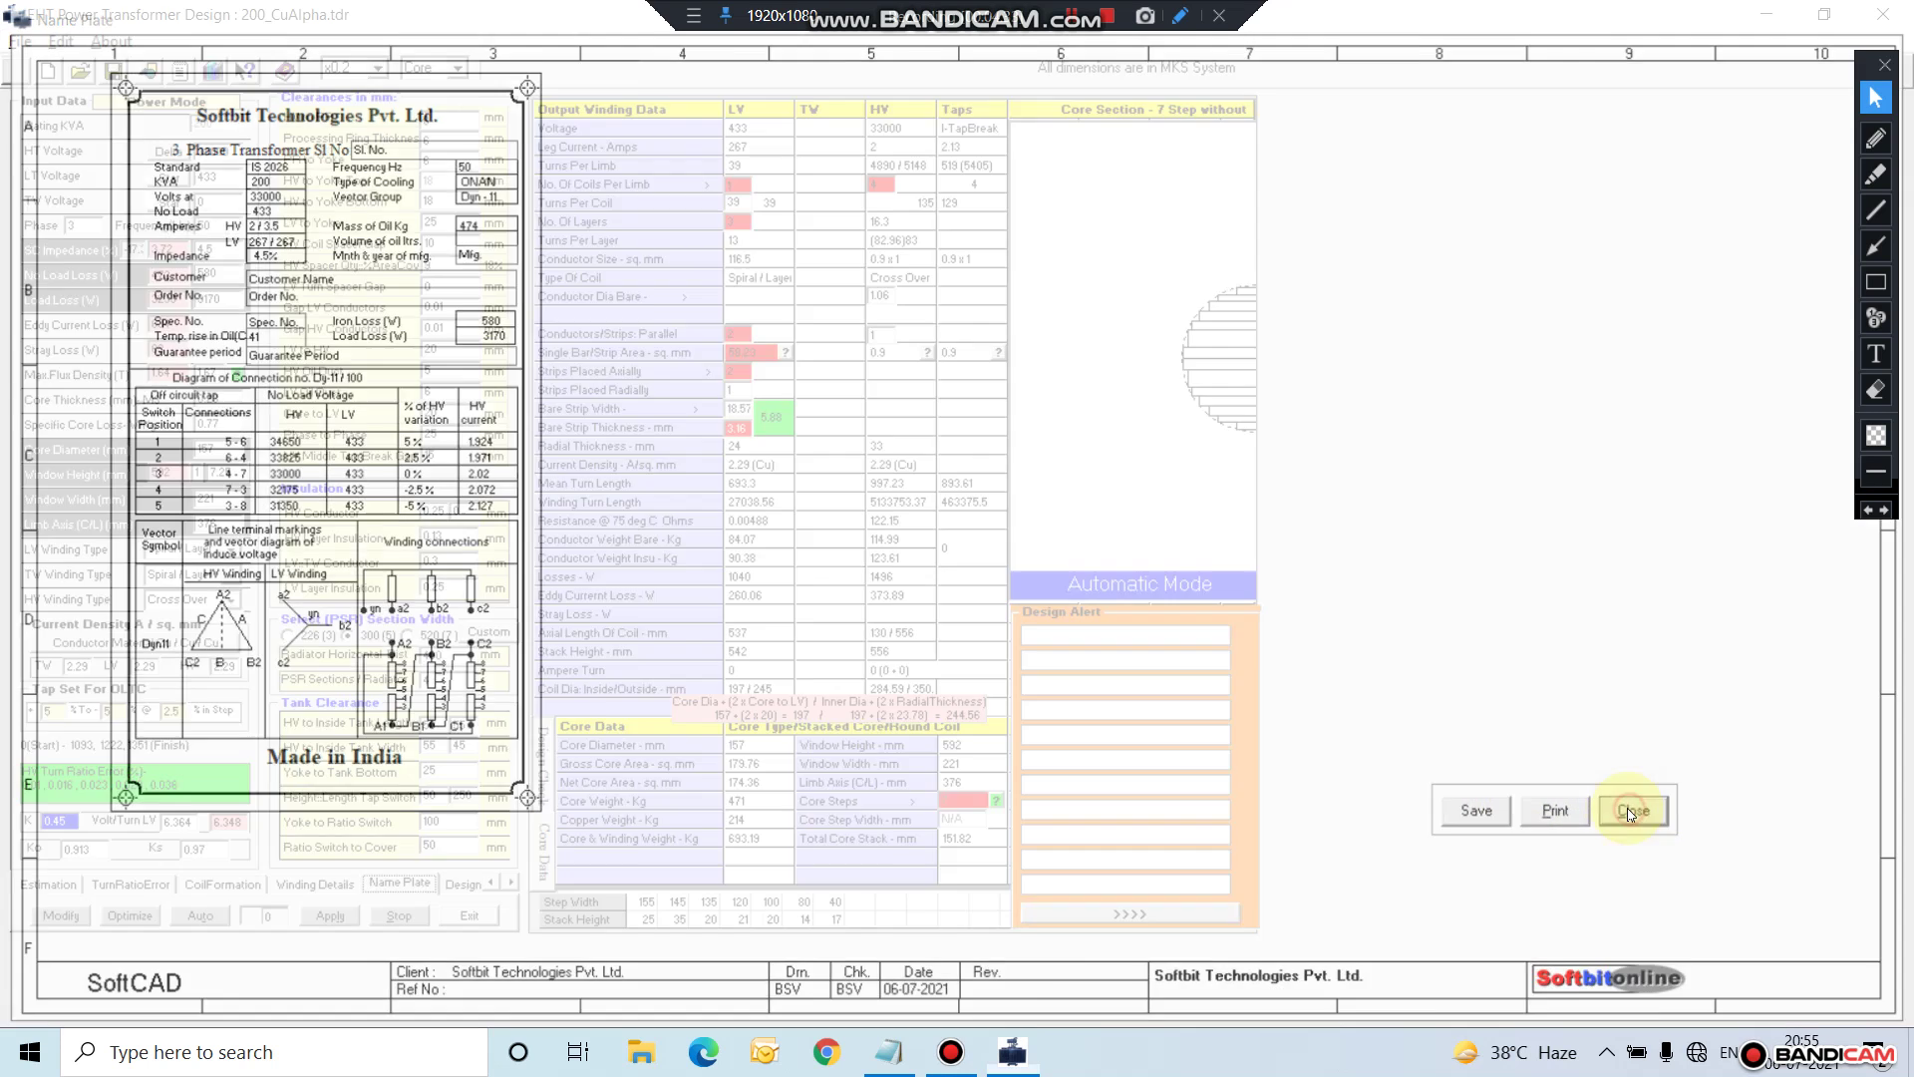
pyautogui.click(507, 883)
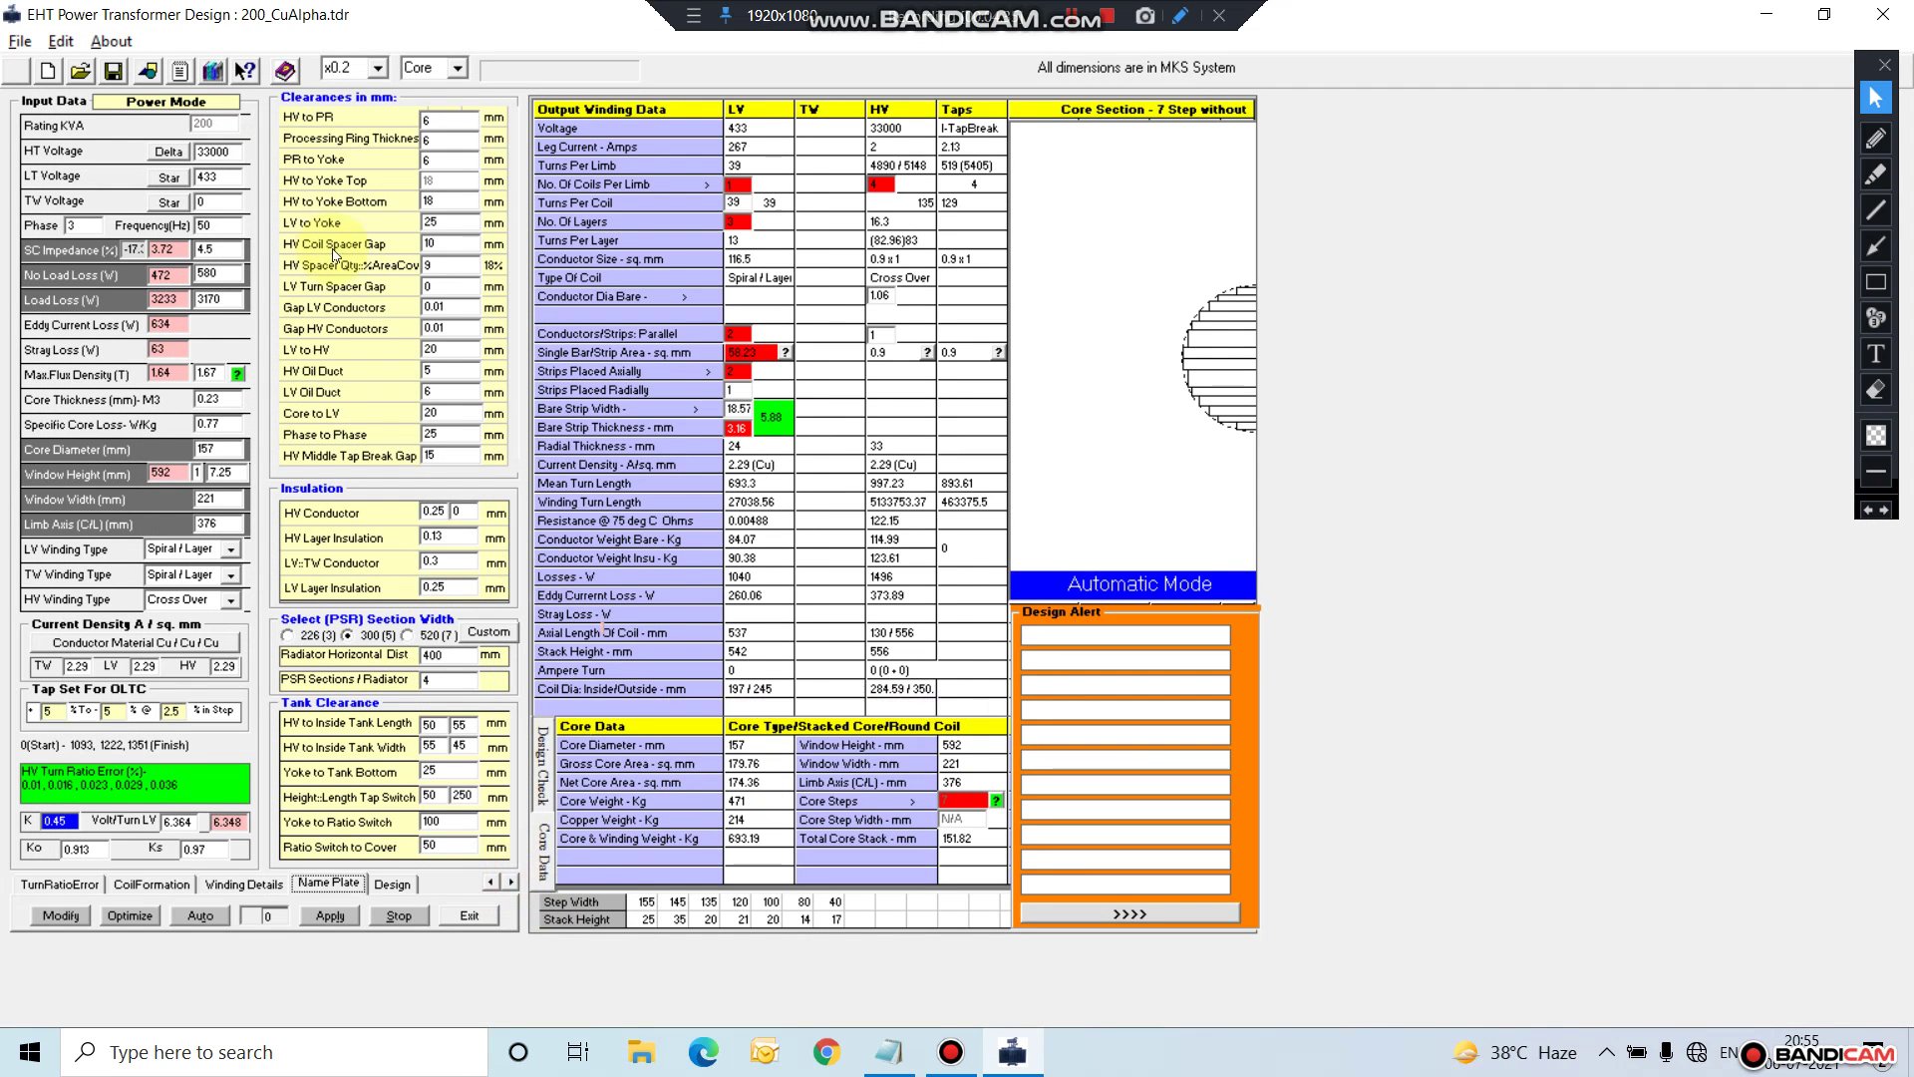
pyautogui.click(147, 72)
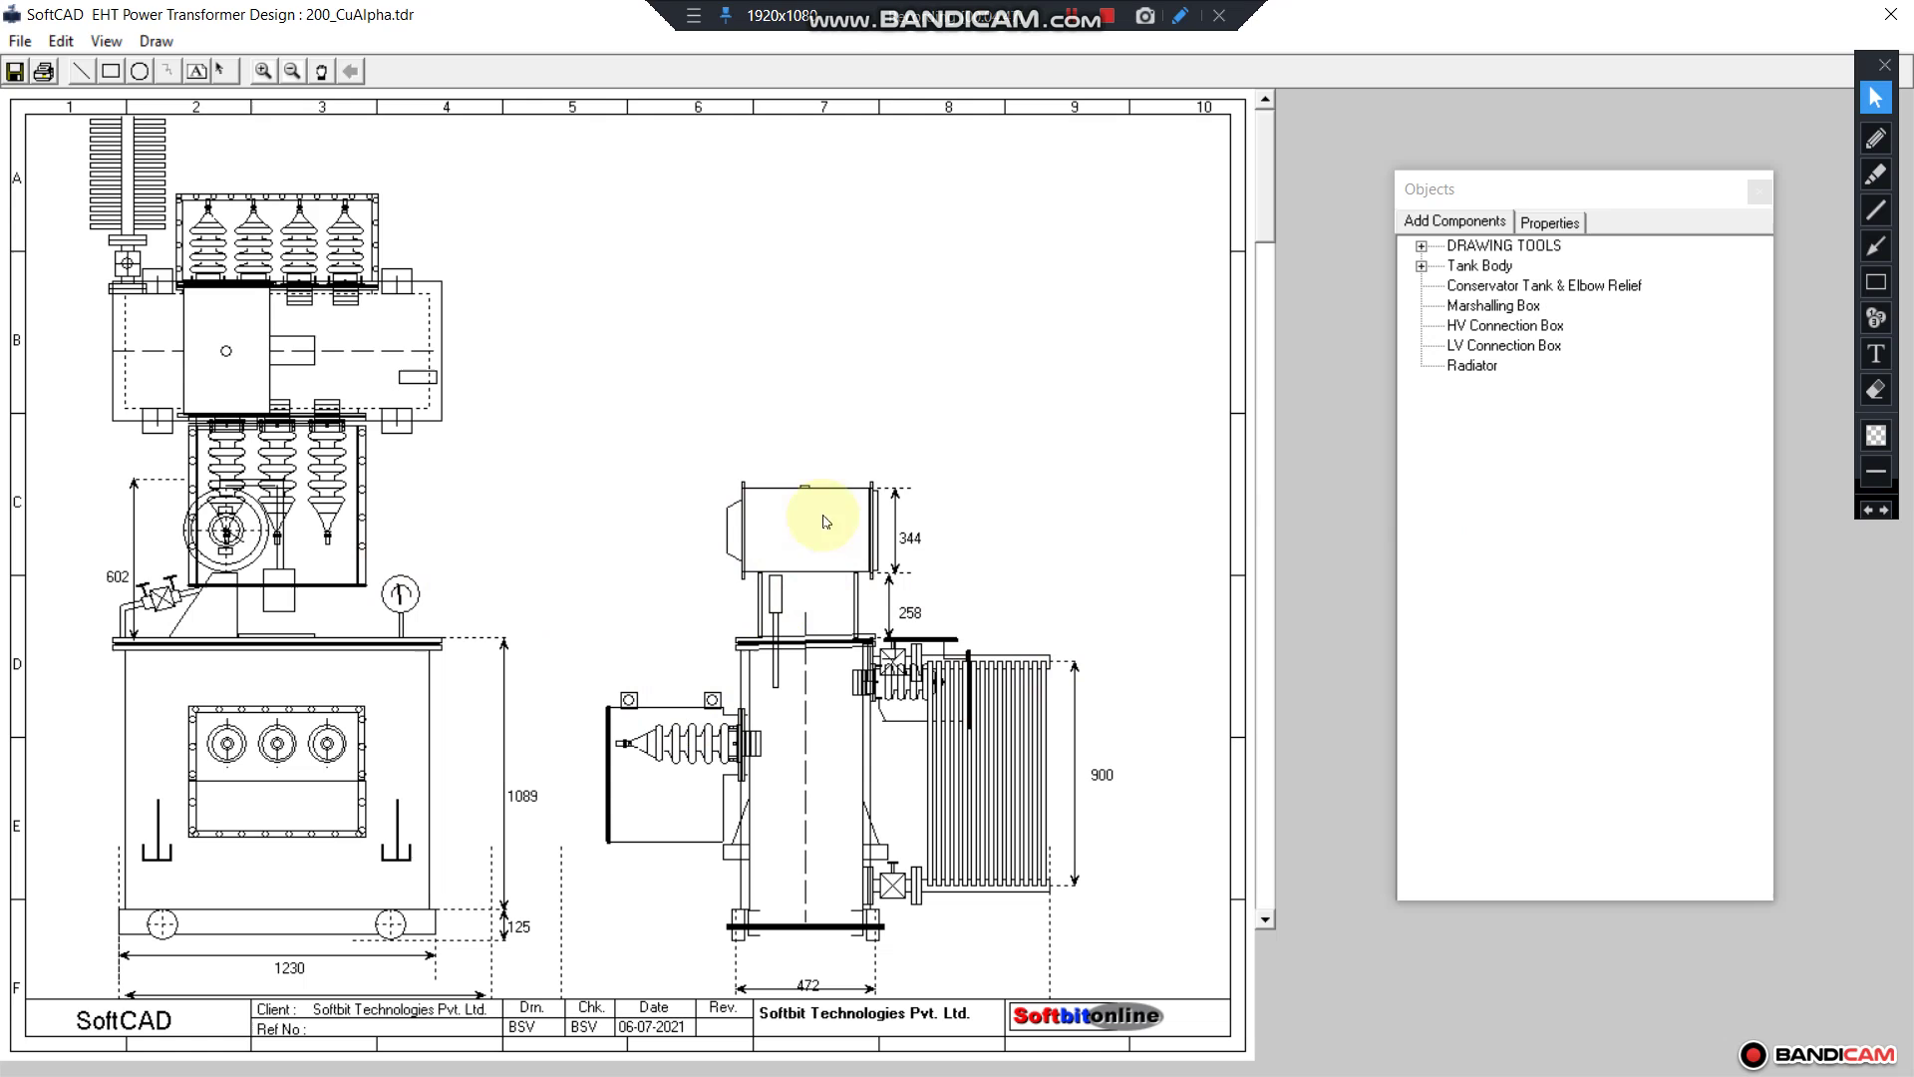
# Step: Set the HV Connection Box's HVBox Visible to False and Insulator Position to Top
pyautogui.click(319, 453)
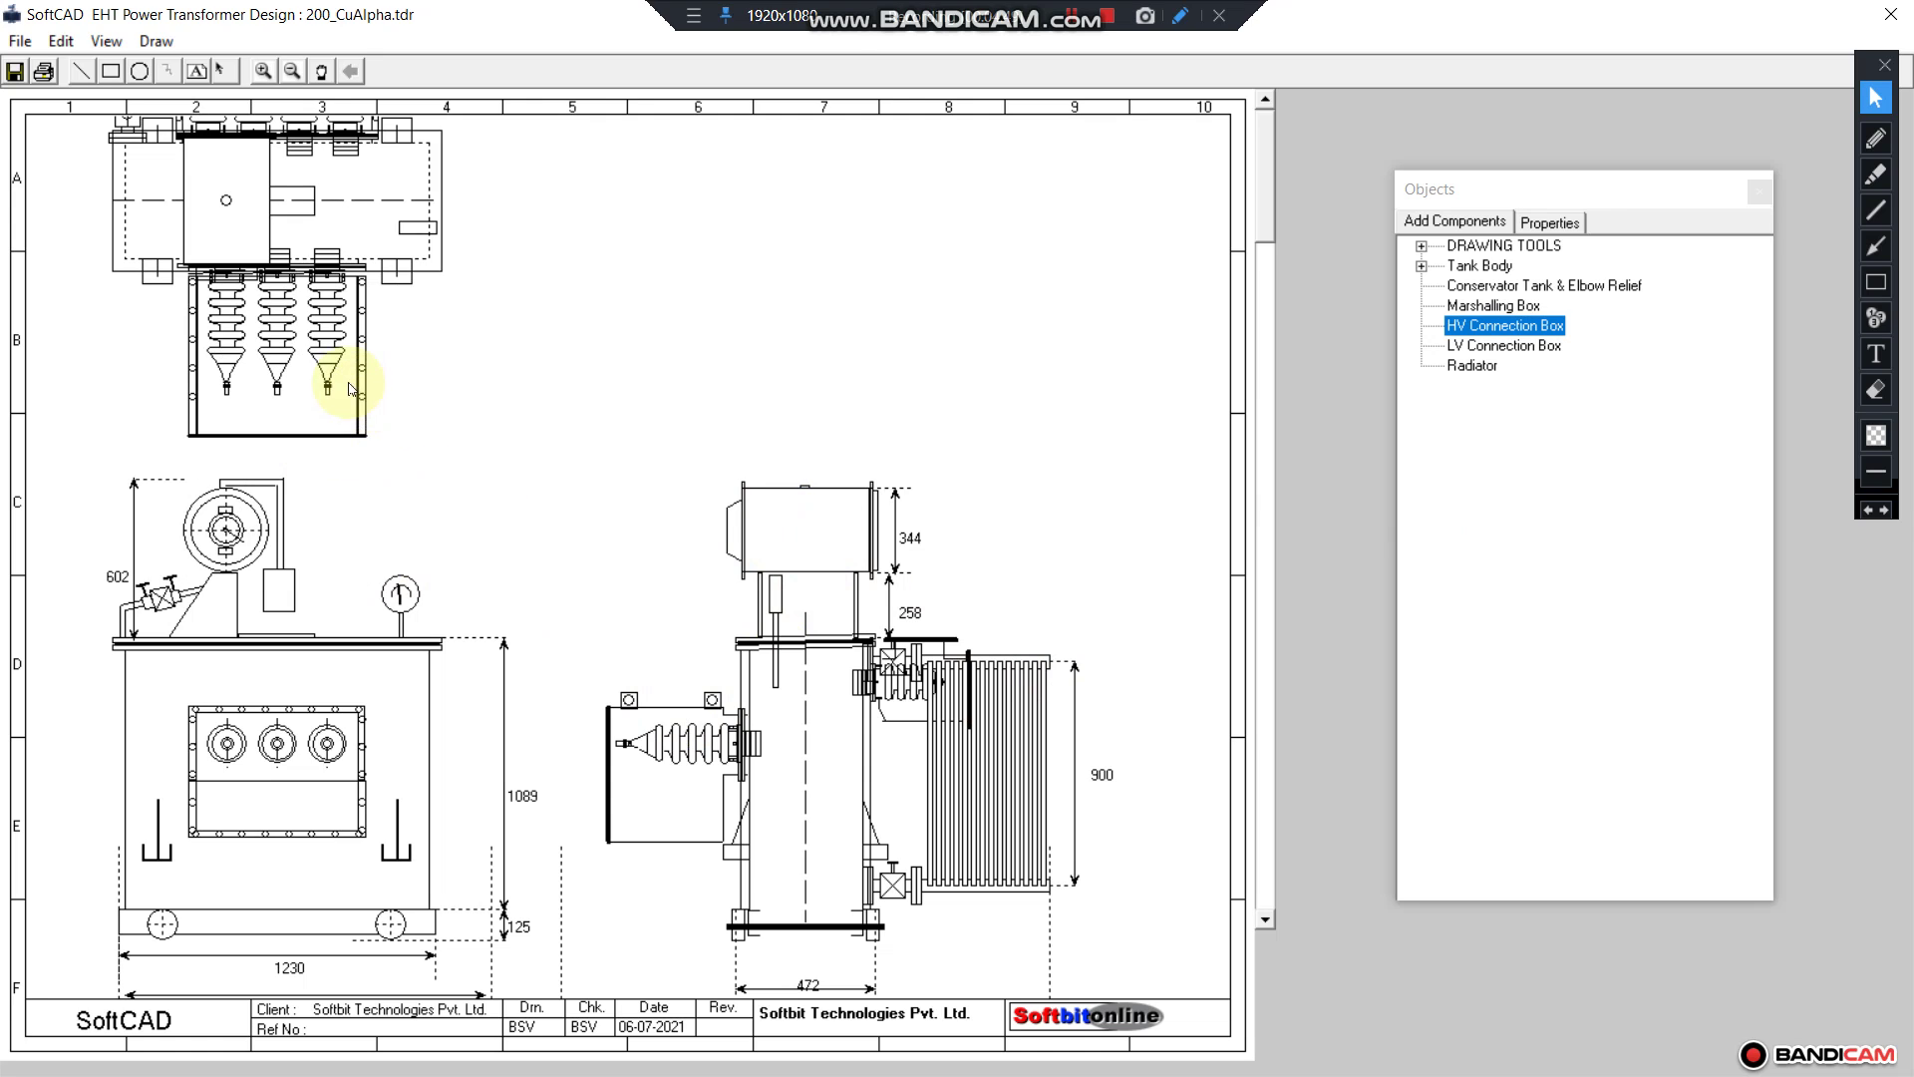
pyautogui.click(1549, 223)
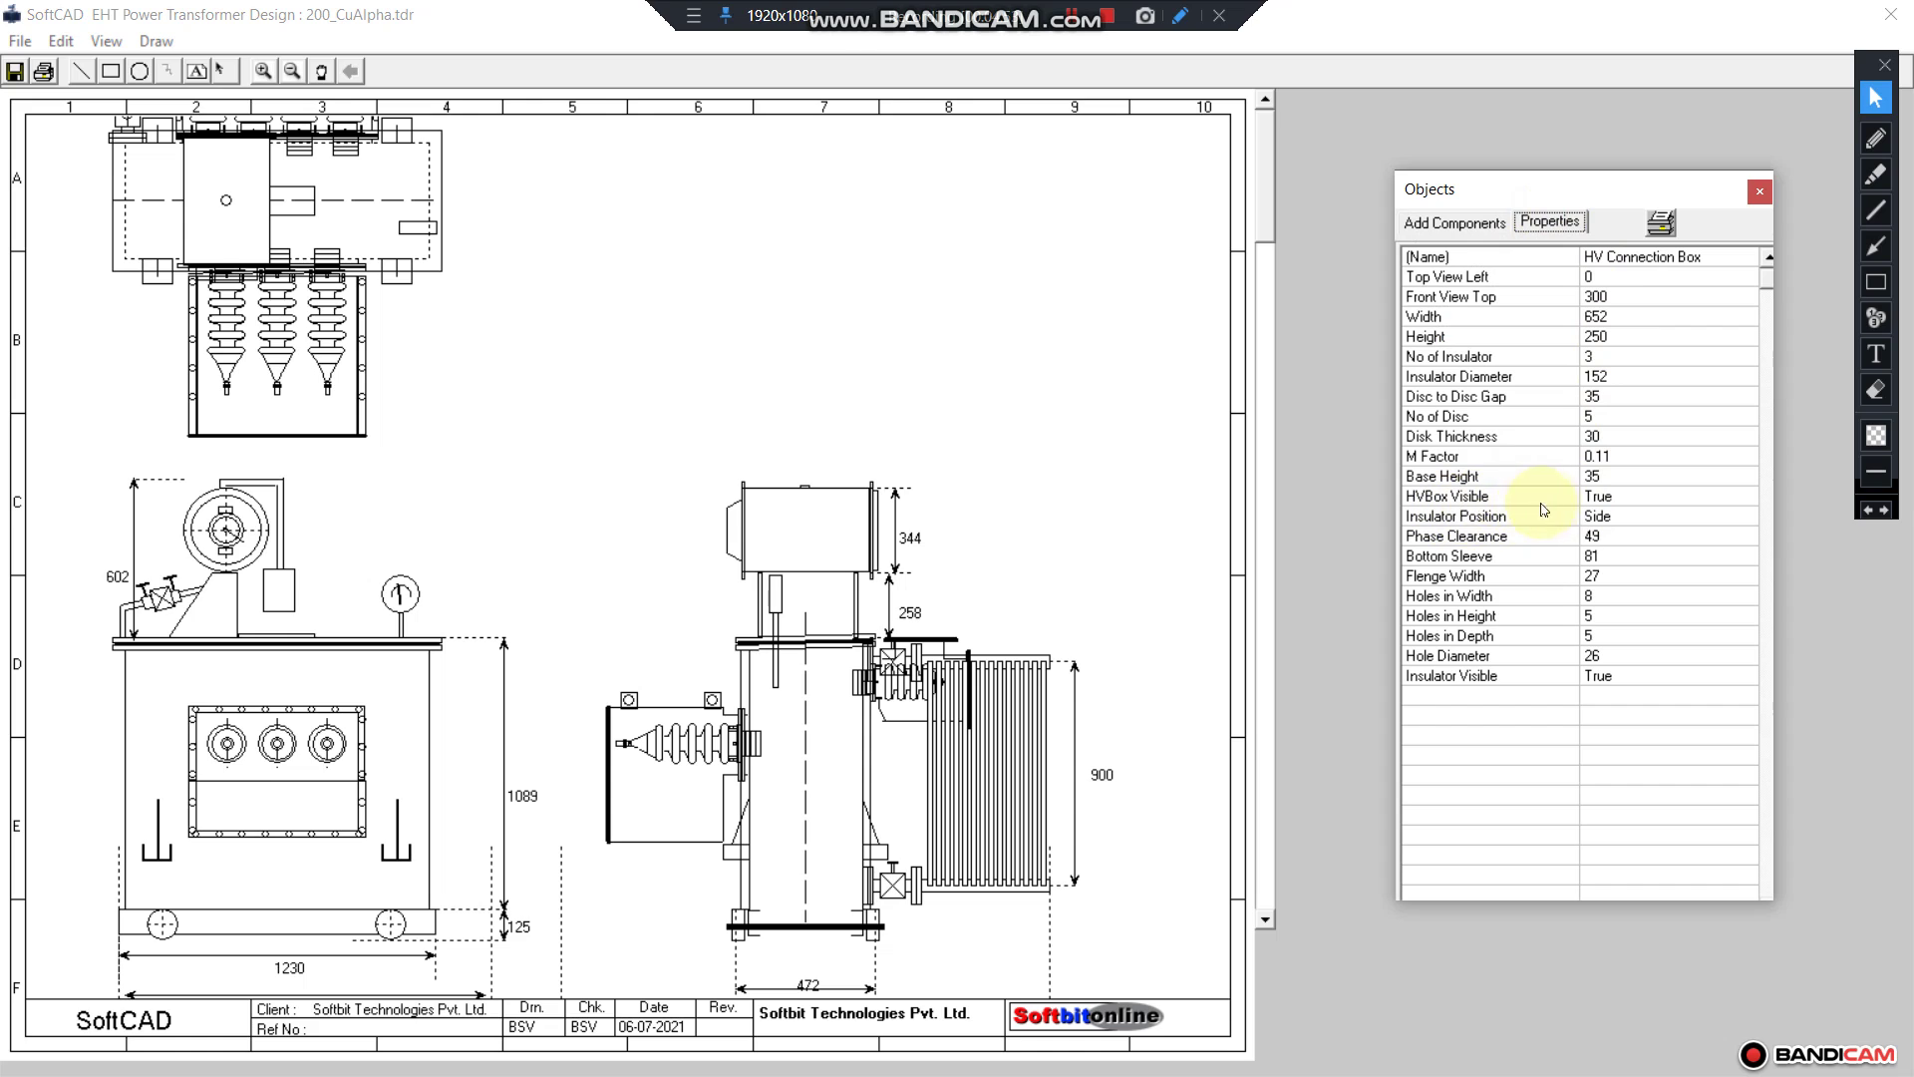
pyautogui.click(1585, 496)
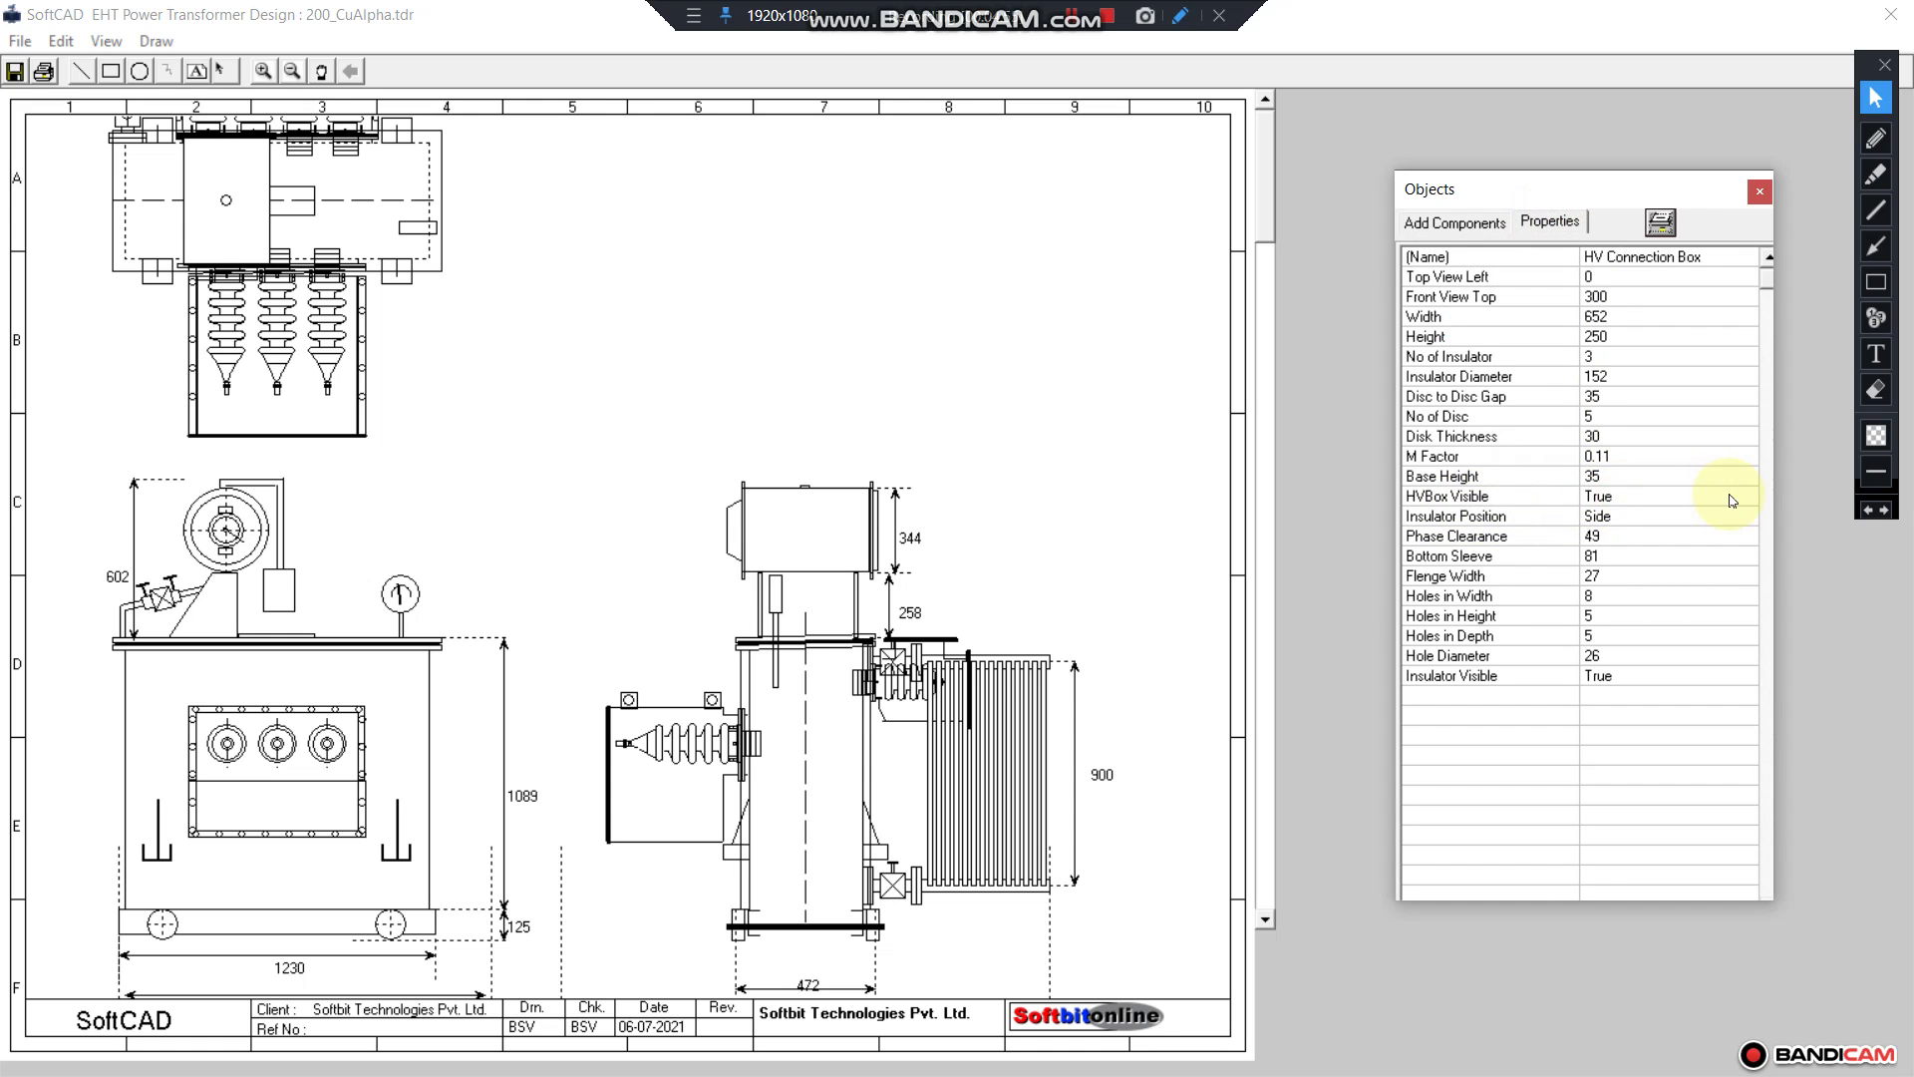
pyautogui.click(1615, 496)
pyautogui.click(1672, 524)
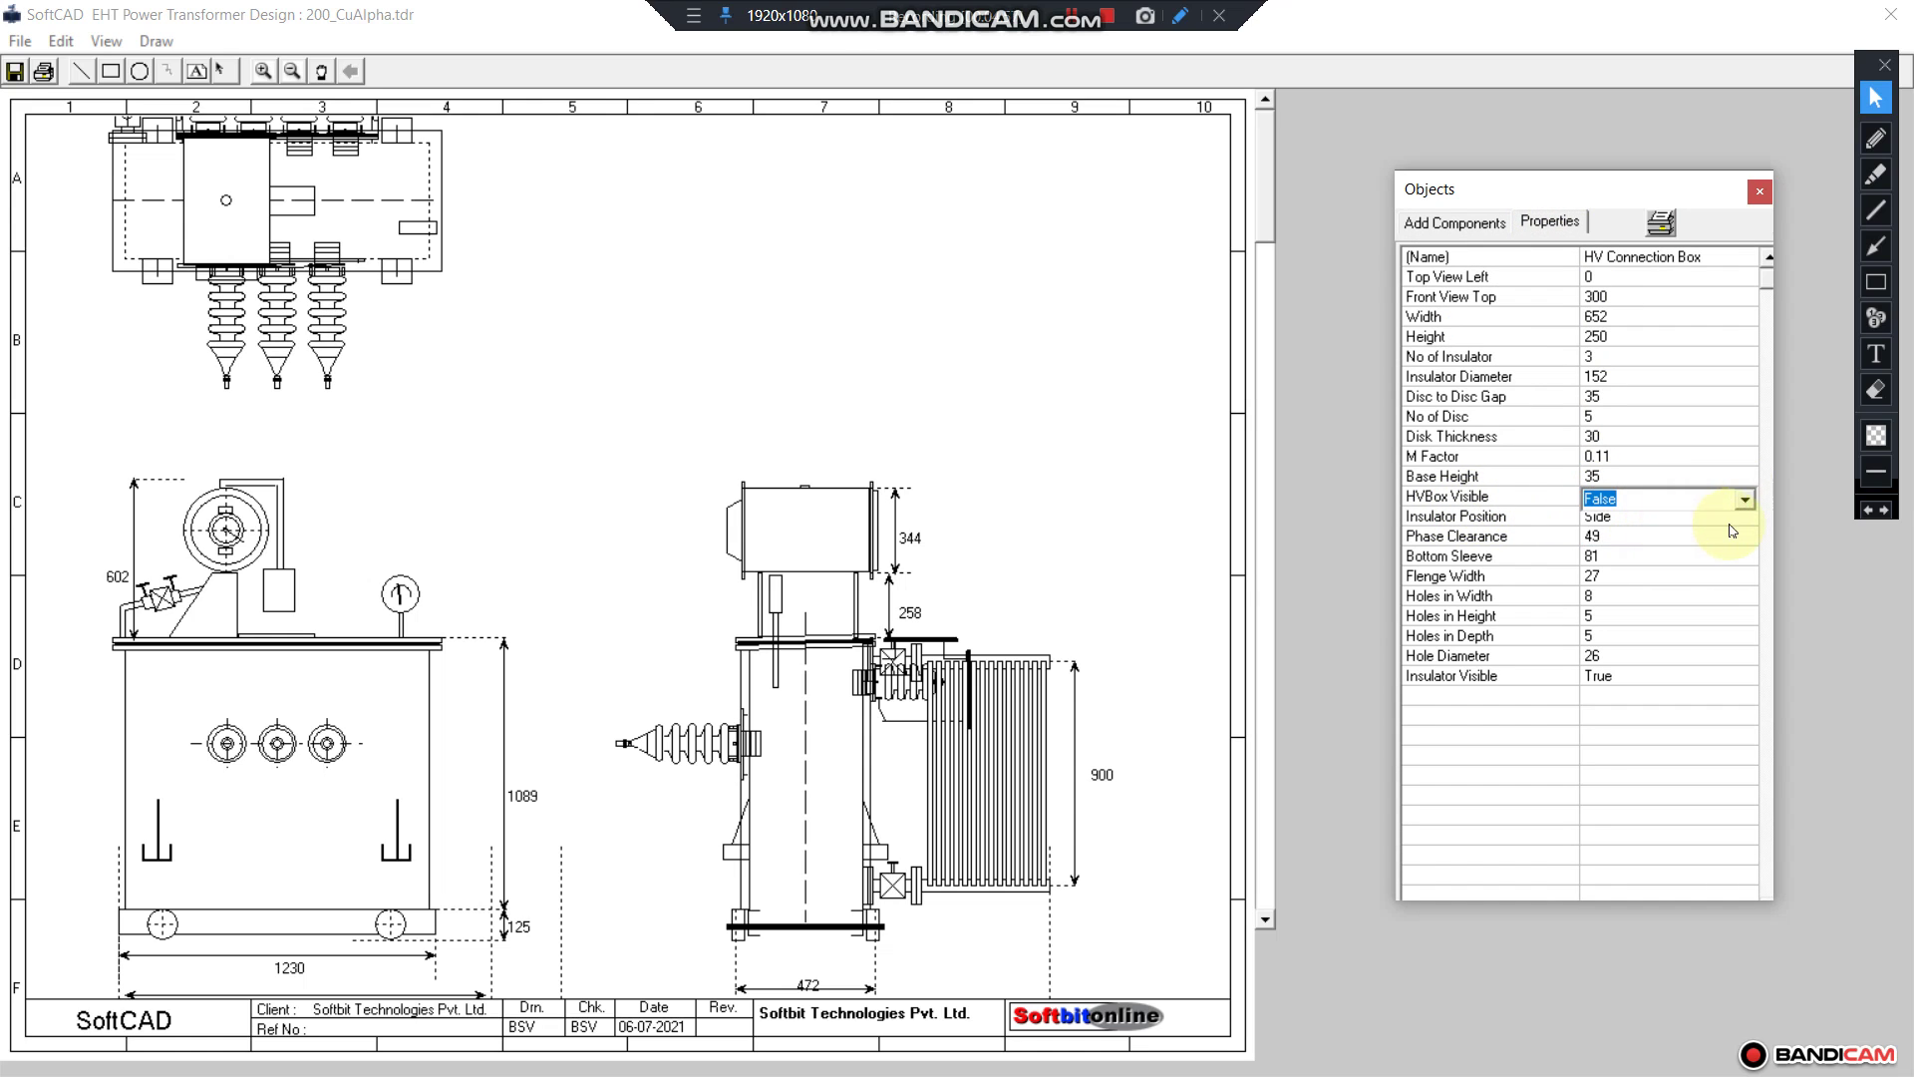
pyautogui.click(1633, 517)
pyautogui.click(1640, 518)
pyautogui.click(1597, 558)
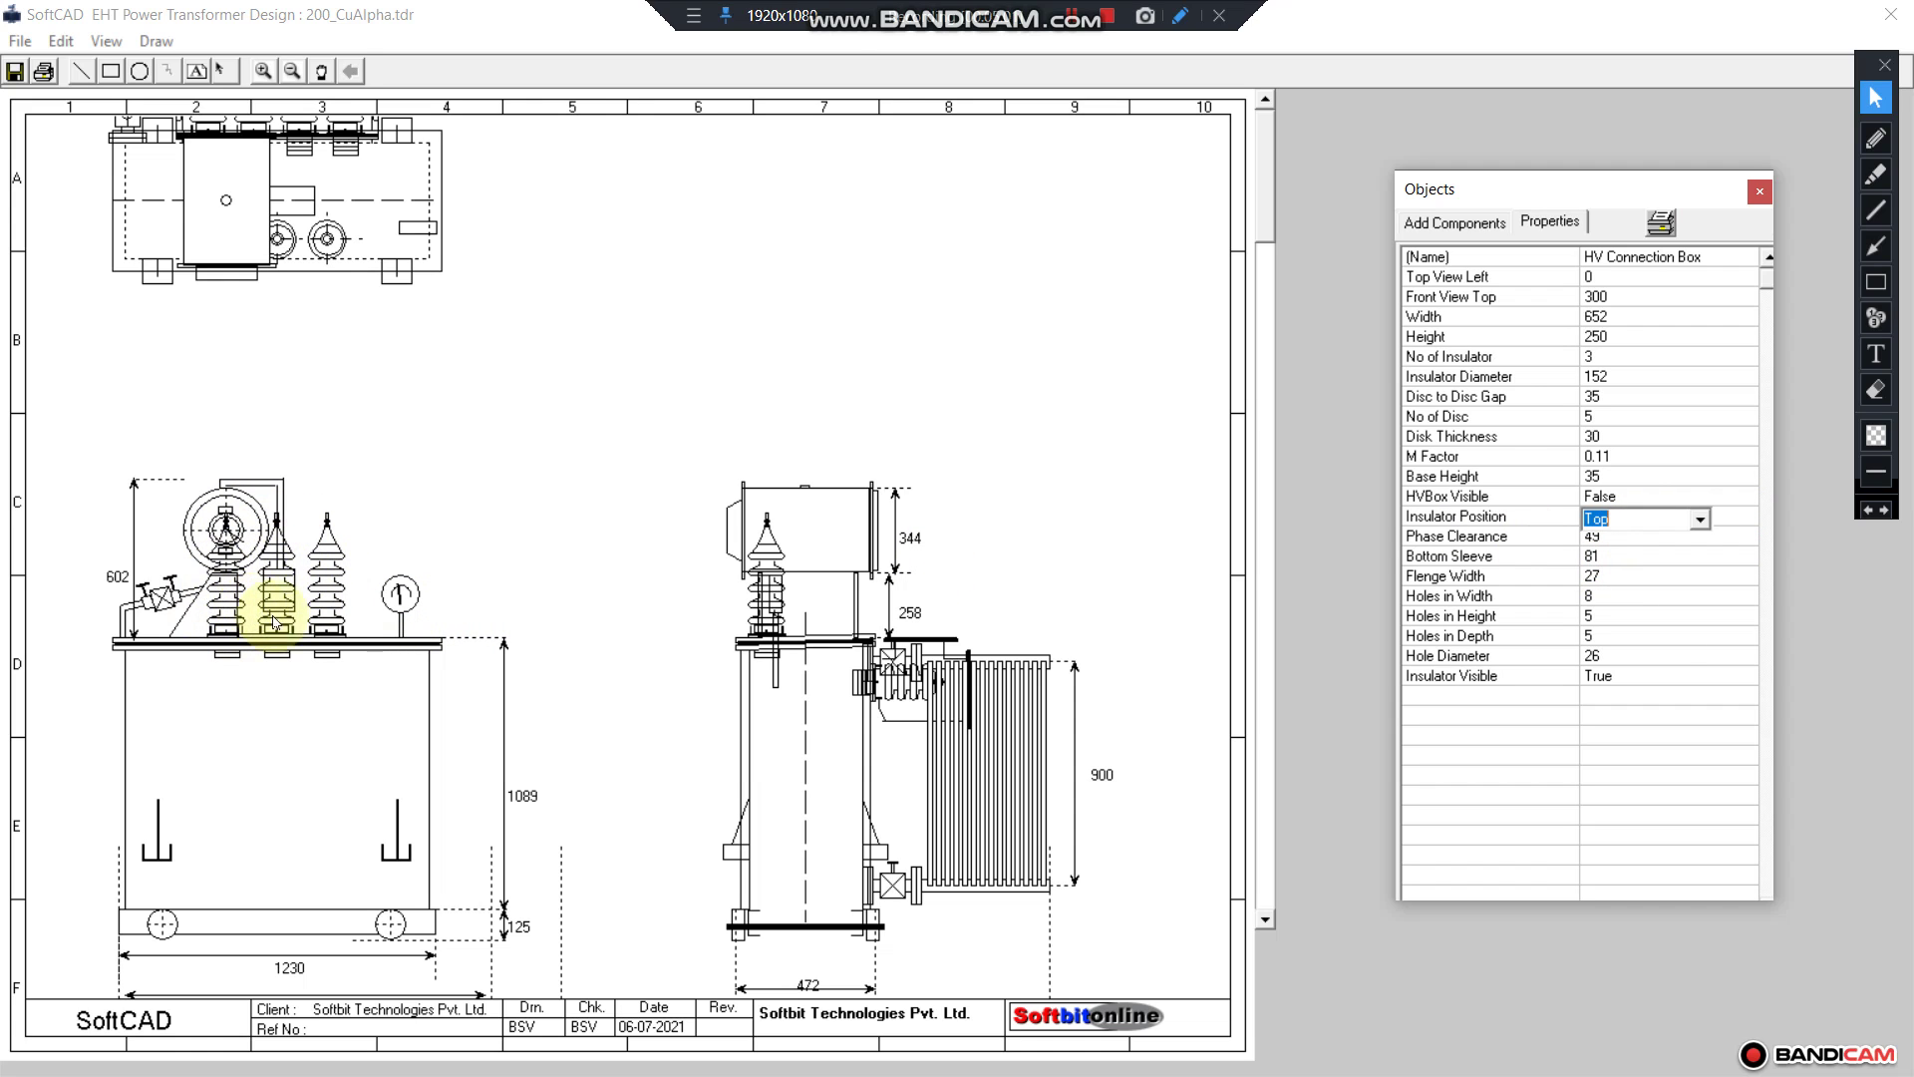
# Step: Close the SoftCAD drawing without saving the changes
pyautogui.click(20, 40)
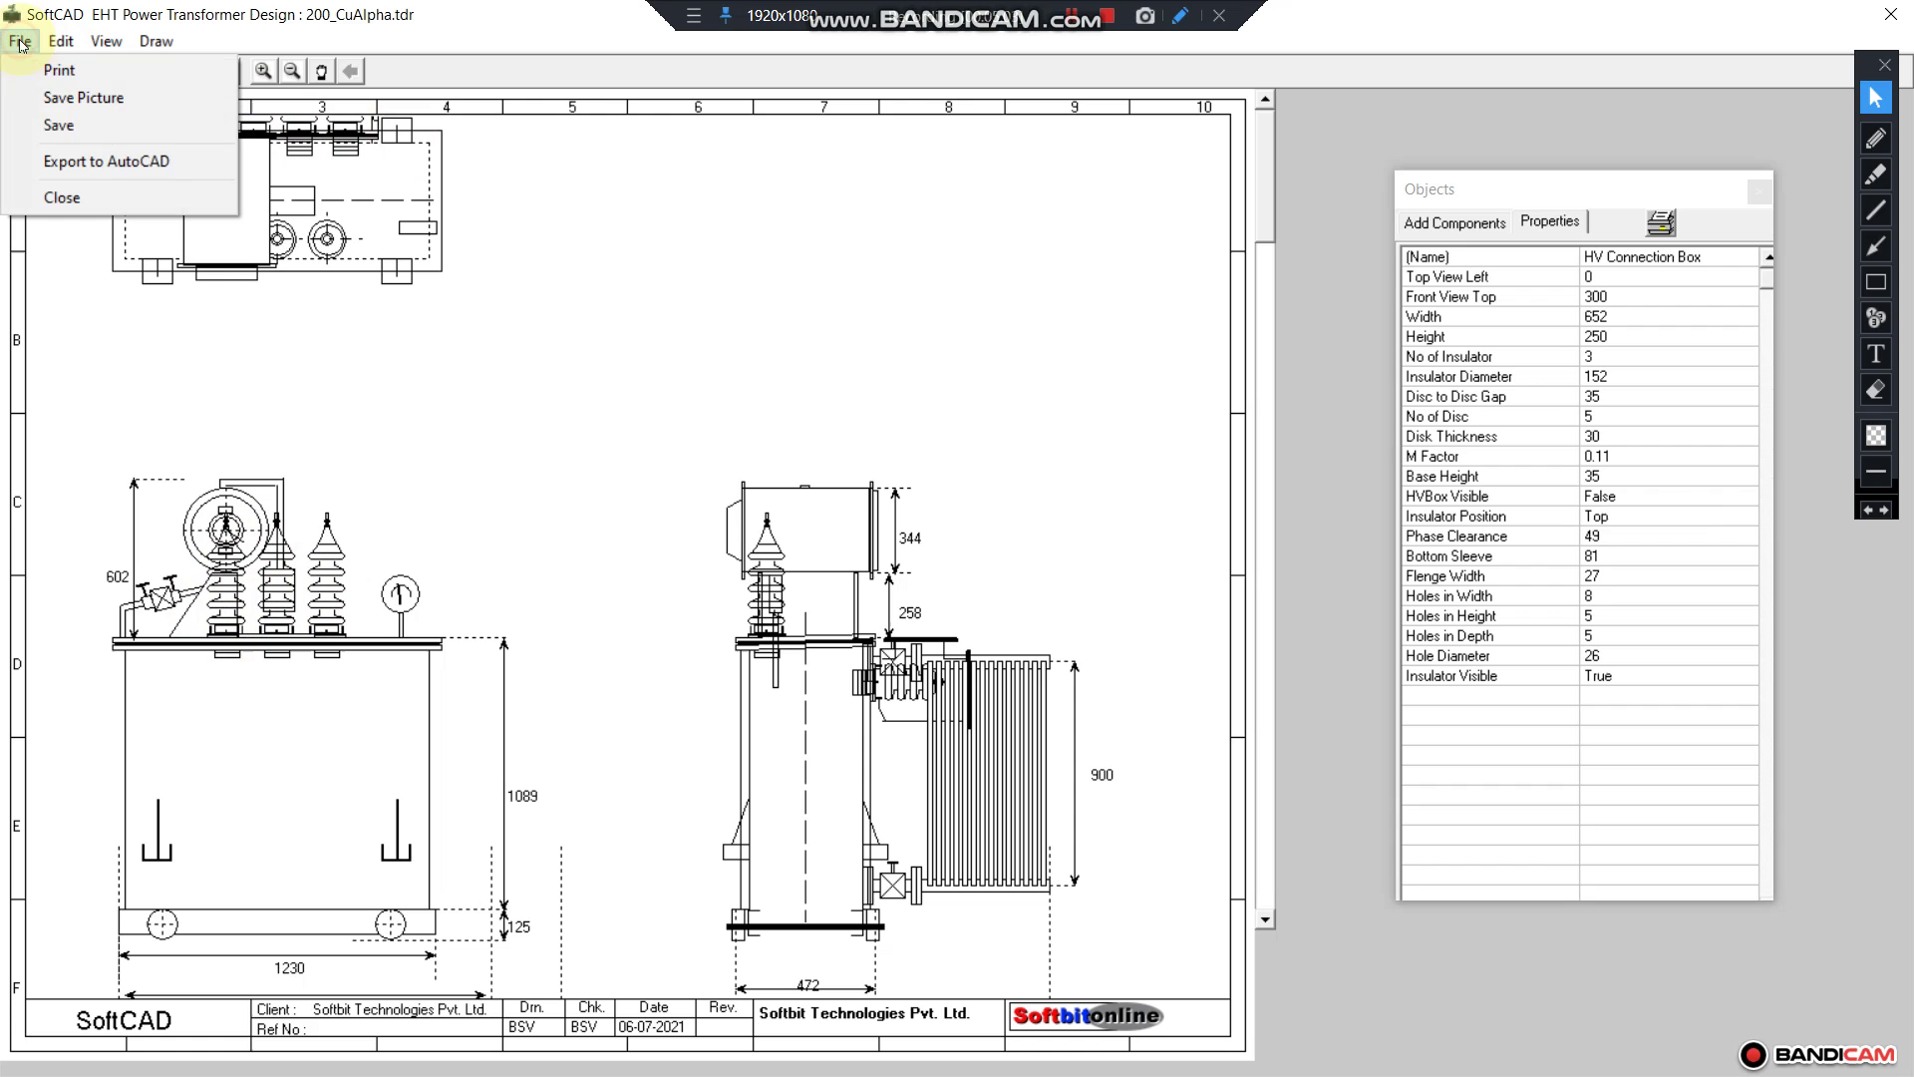
pyautogui.click(63, 199)
pyautogui.click(966, 591)
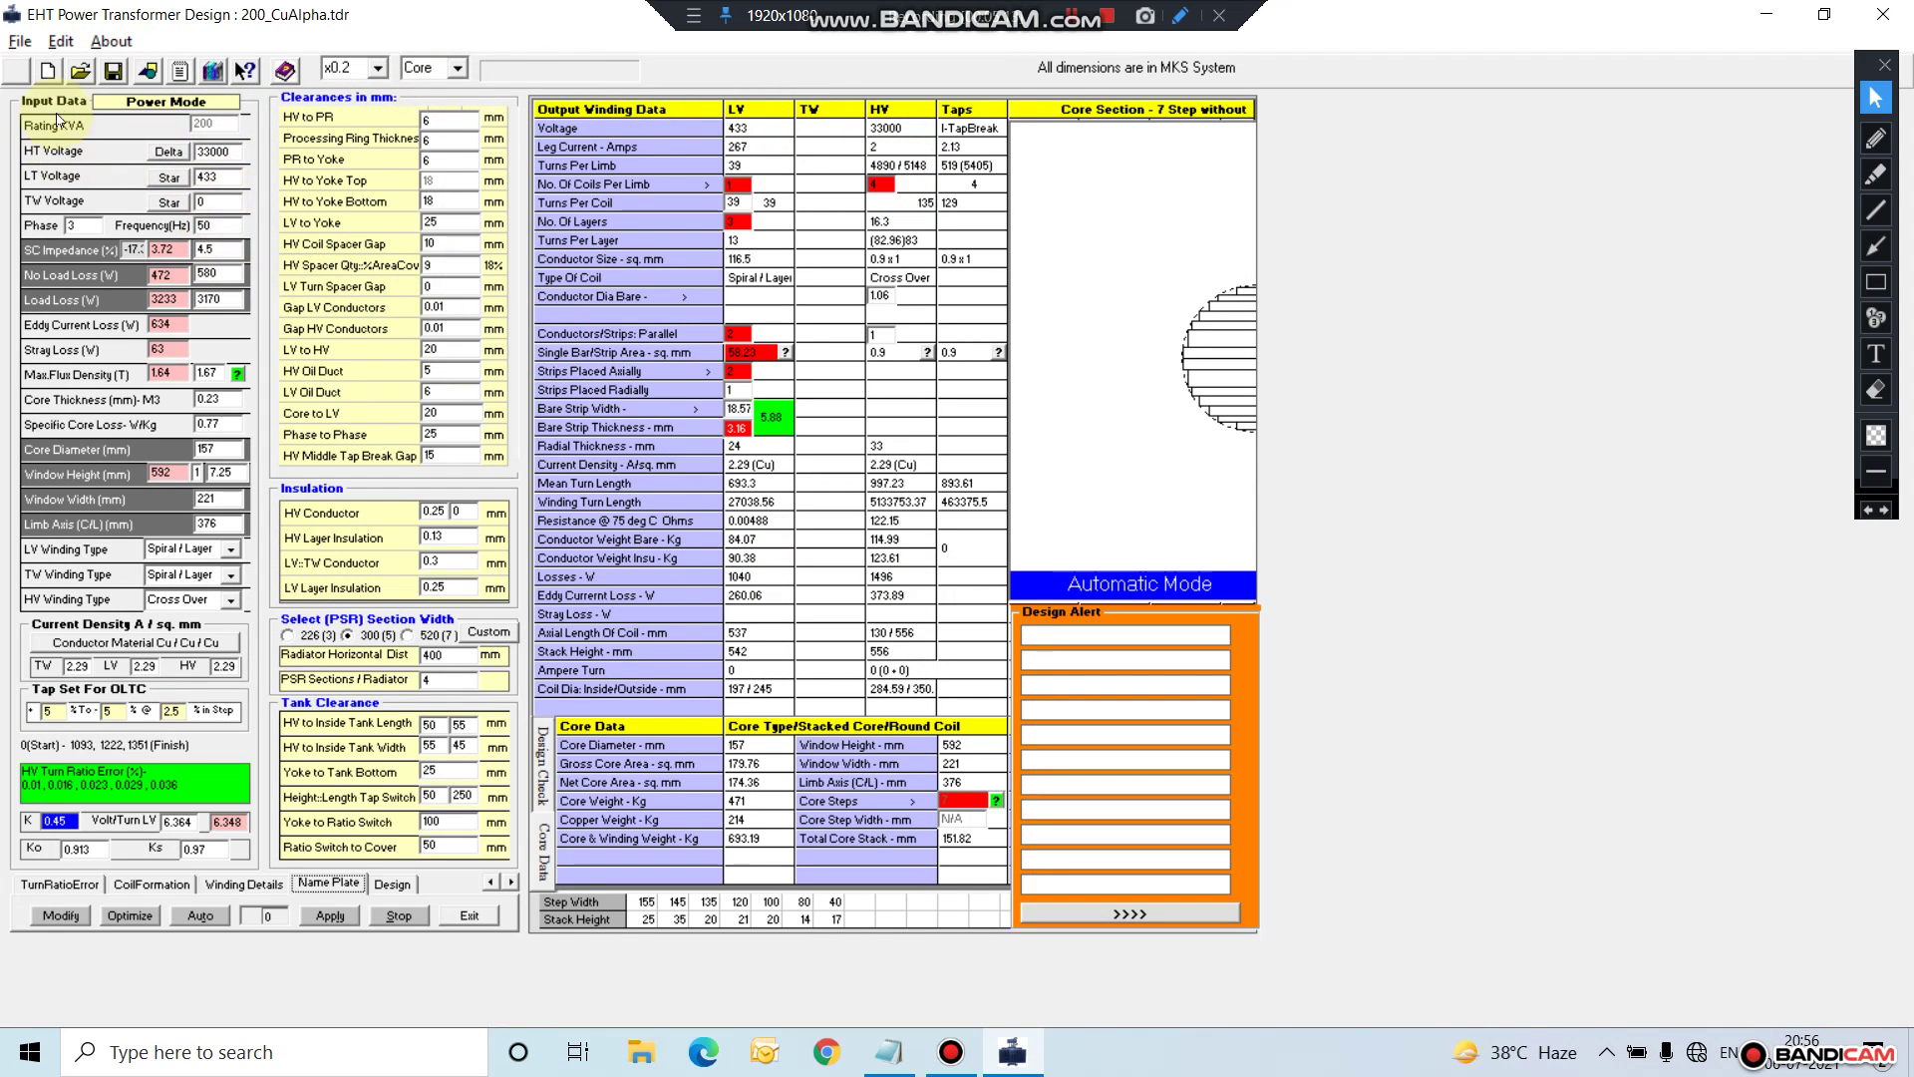
# Step: Start a new design, look through its Input, Clearance, Insulation and Tank inputs, then cancel
pyautogui.click(50, 74)
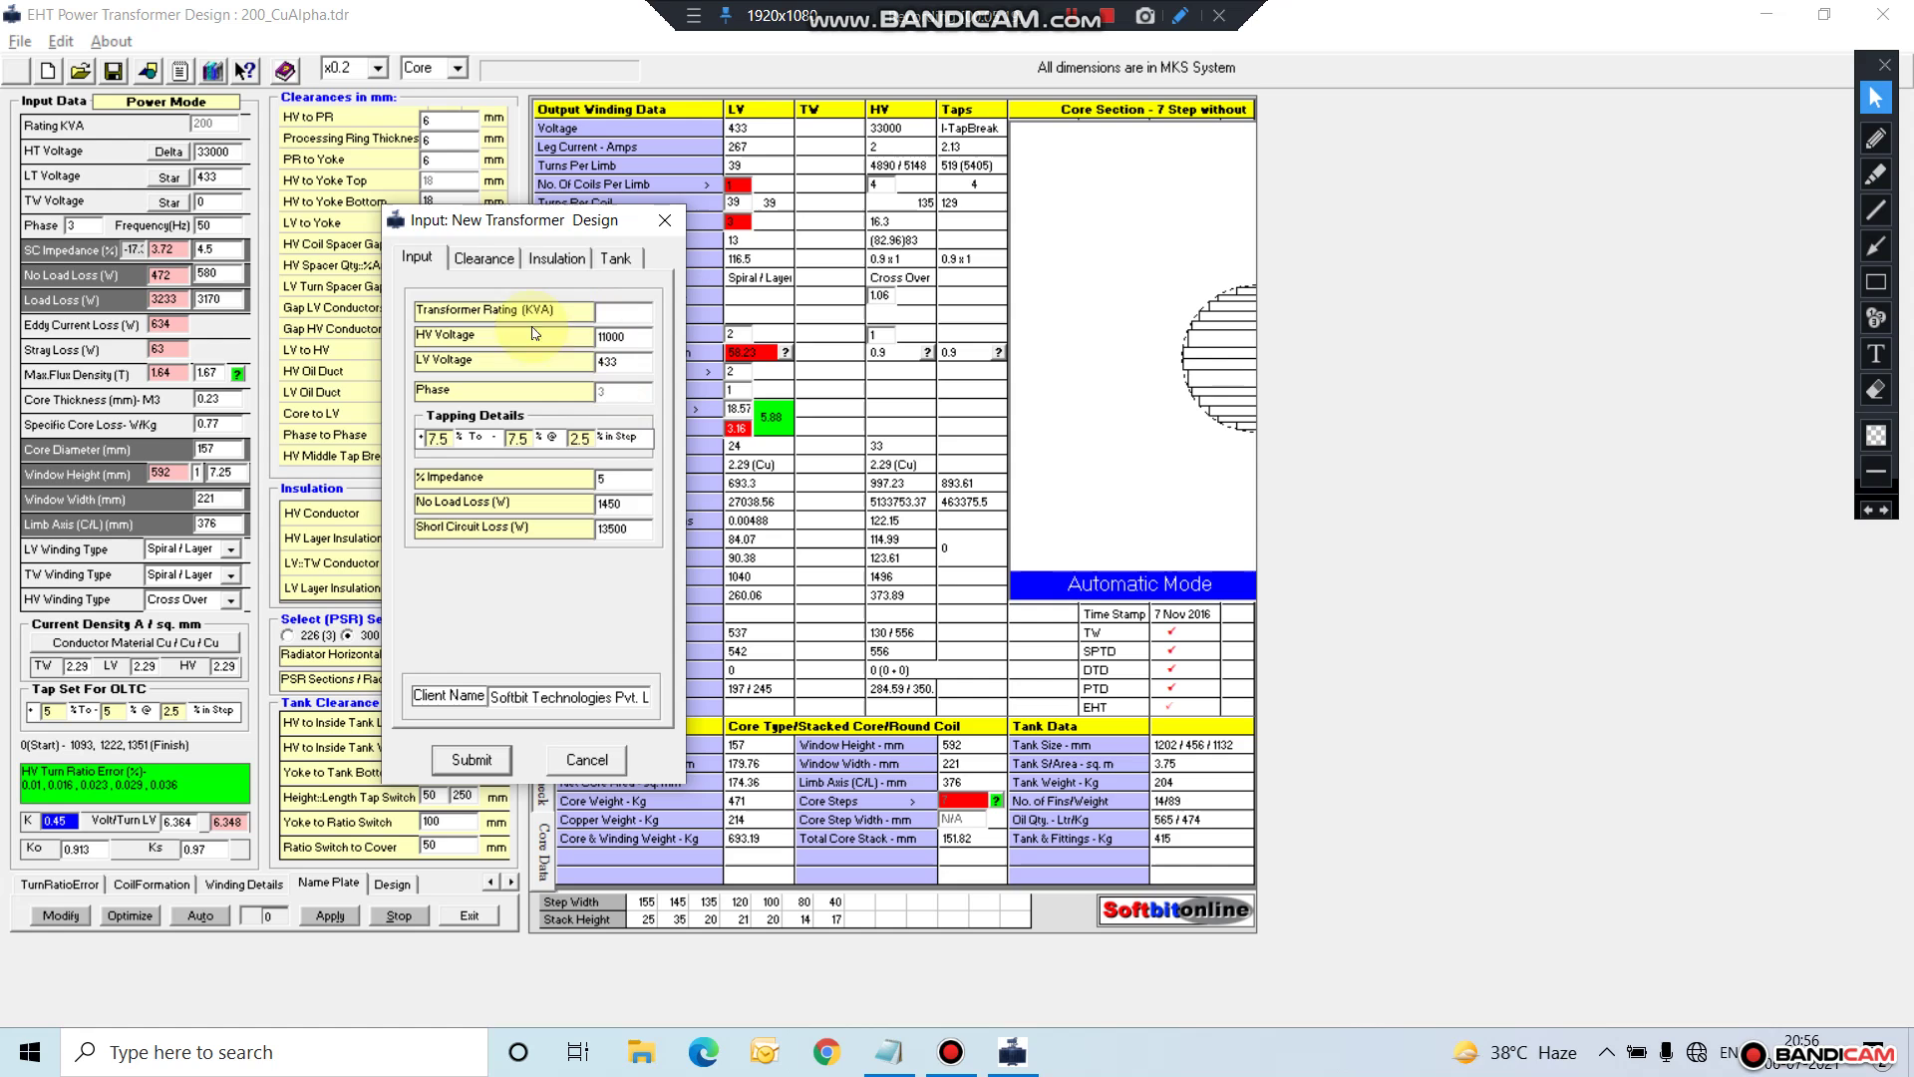
pyautogui.click(484, 261)
pyautogui.click(534, 259)
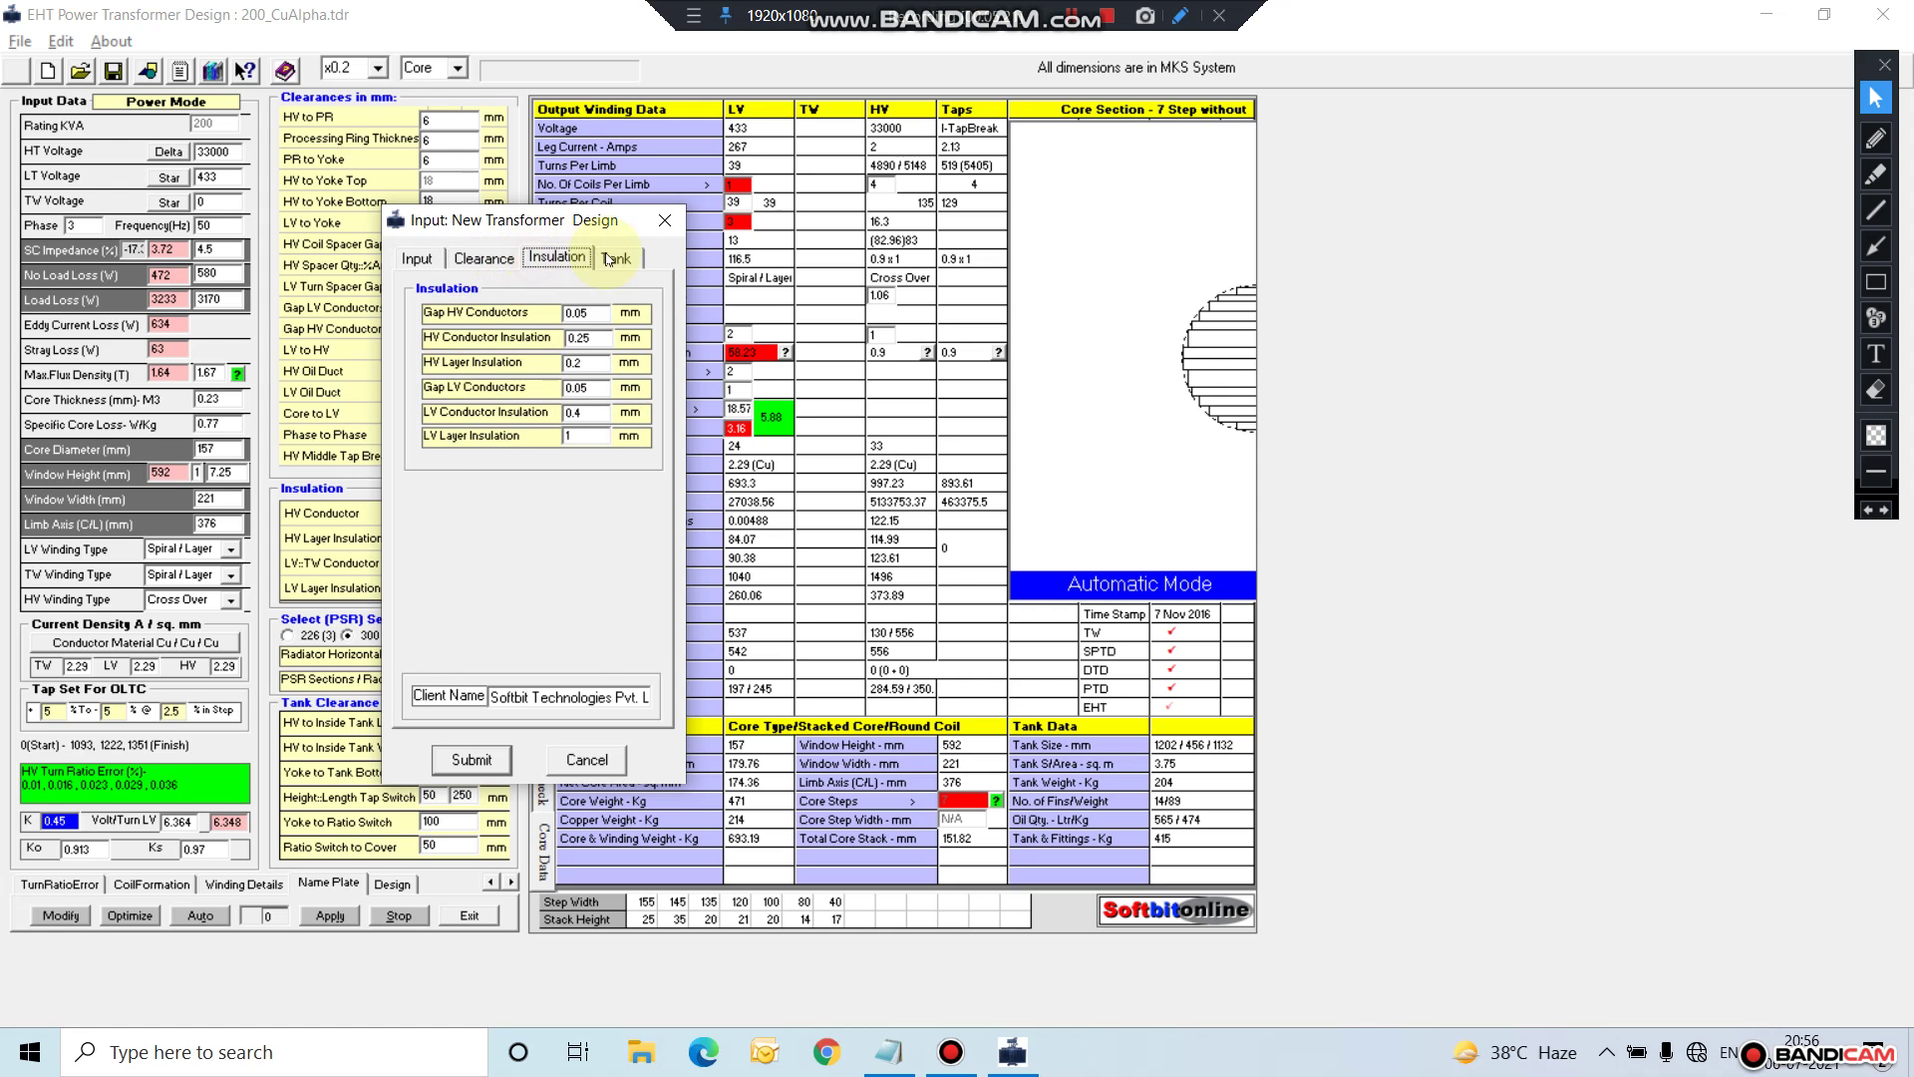
pyautogui.press('Right')
pyautogui.click(531, 259)
pyautogui.click(489, 259)
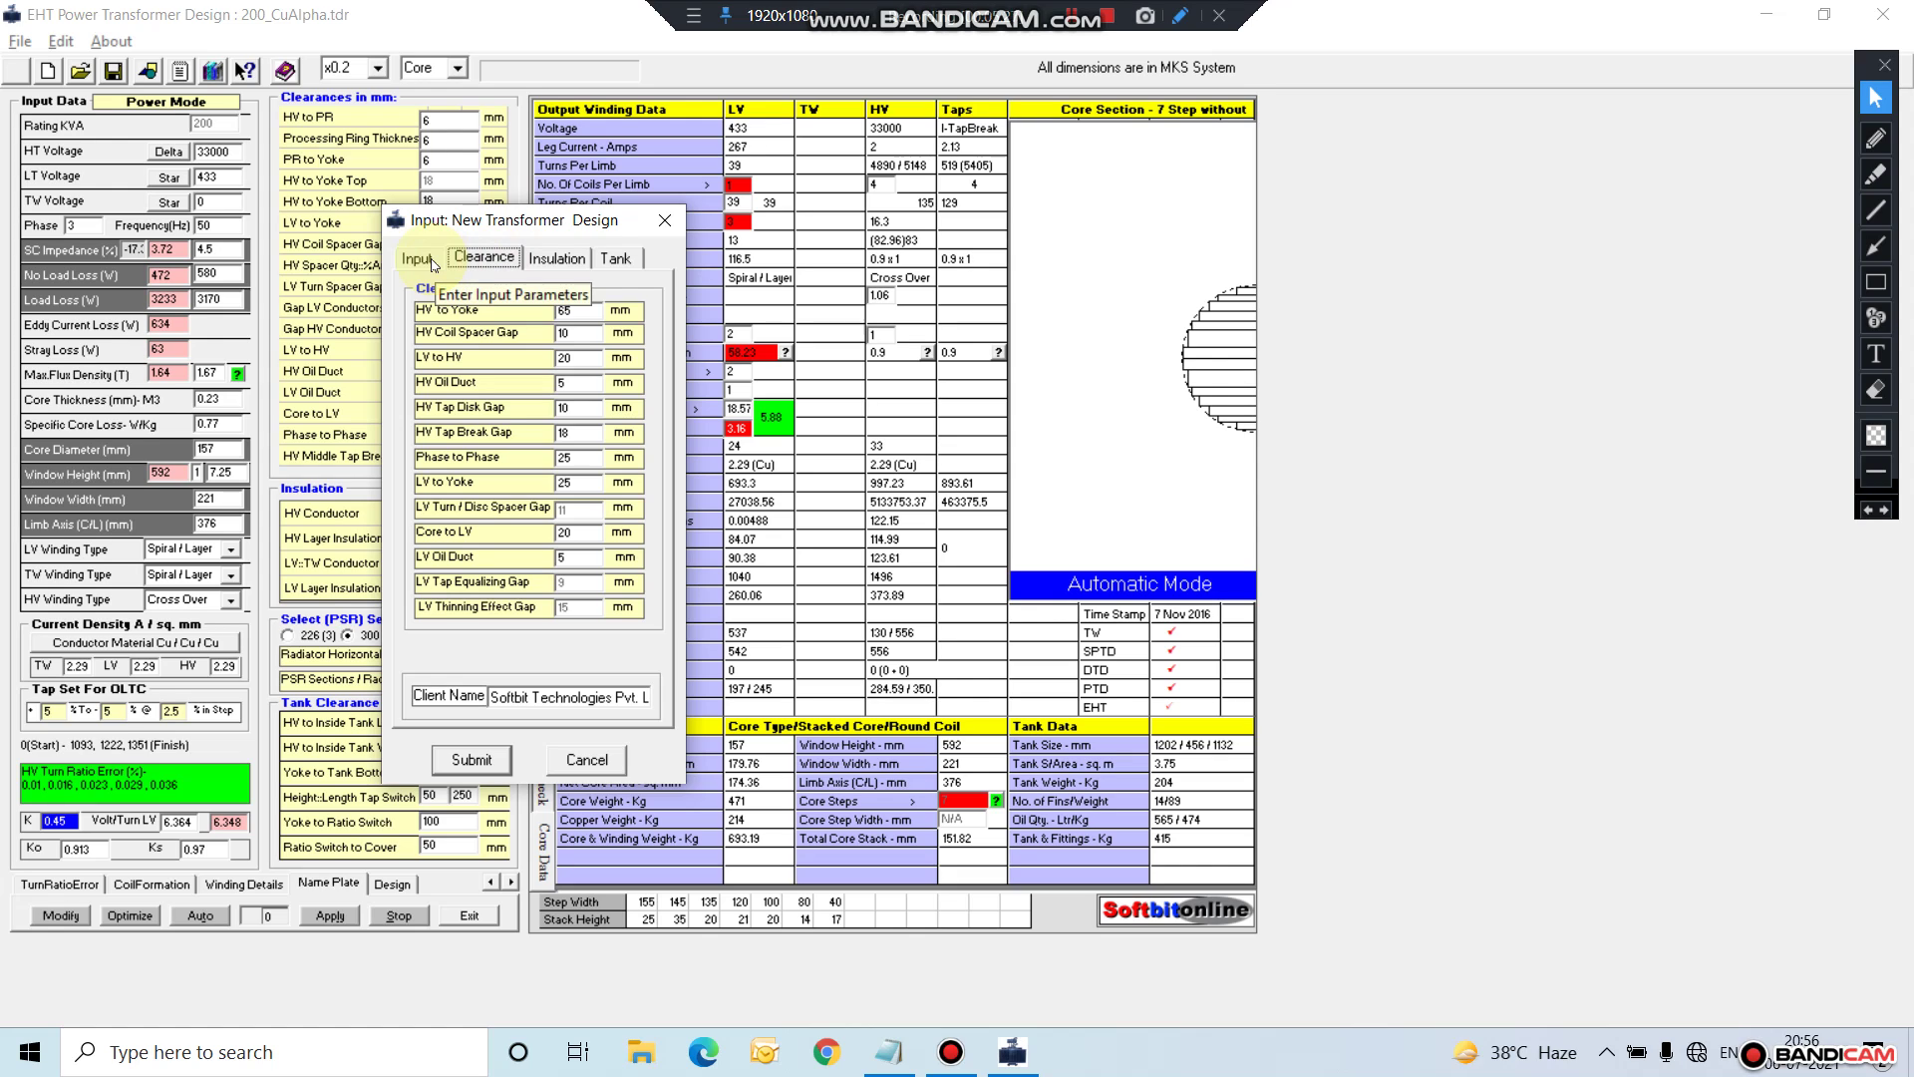
pyautogui.click(584, 759)
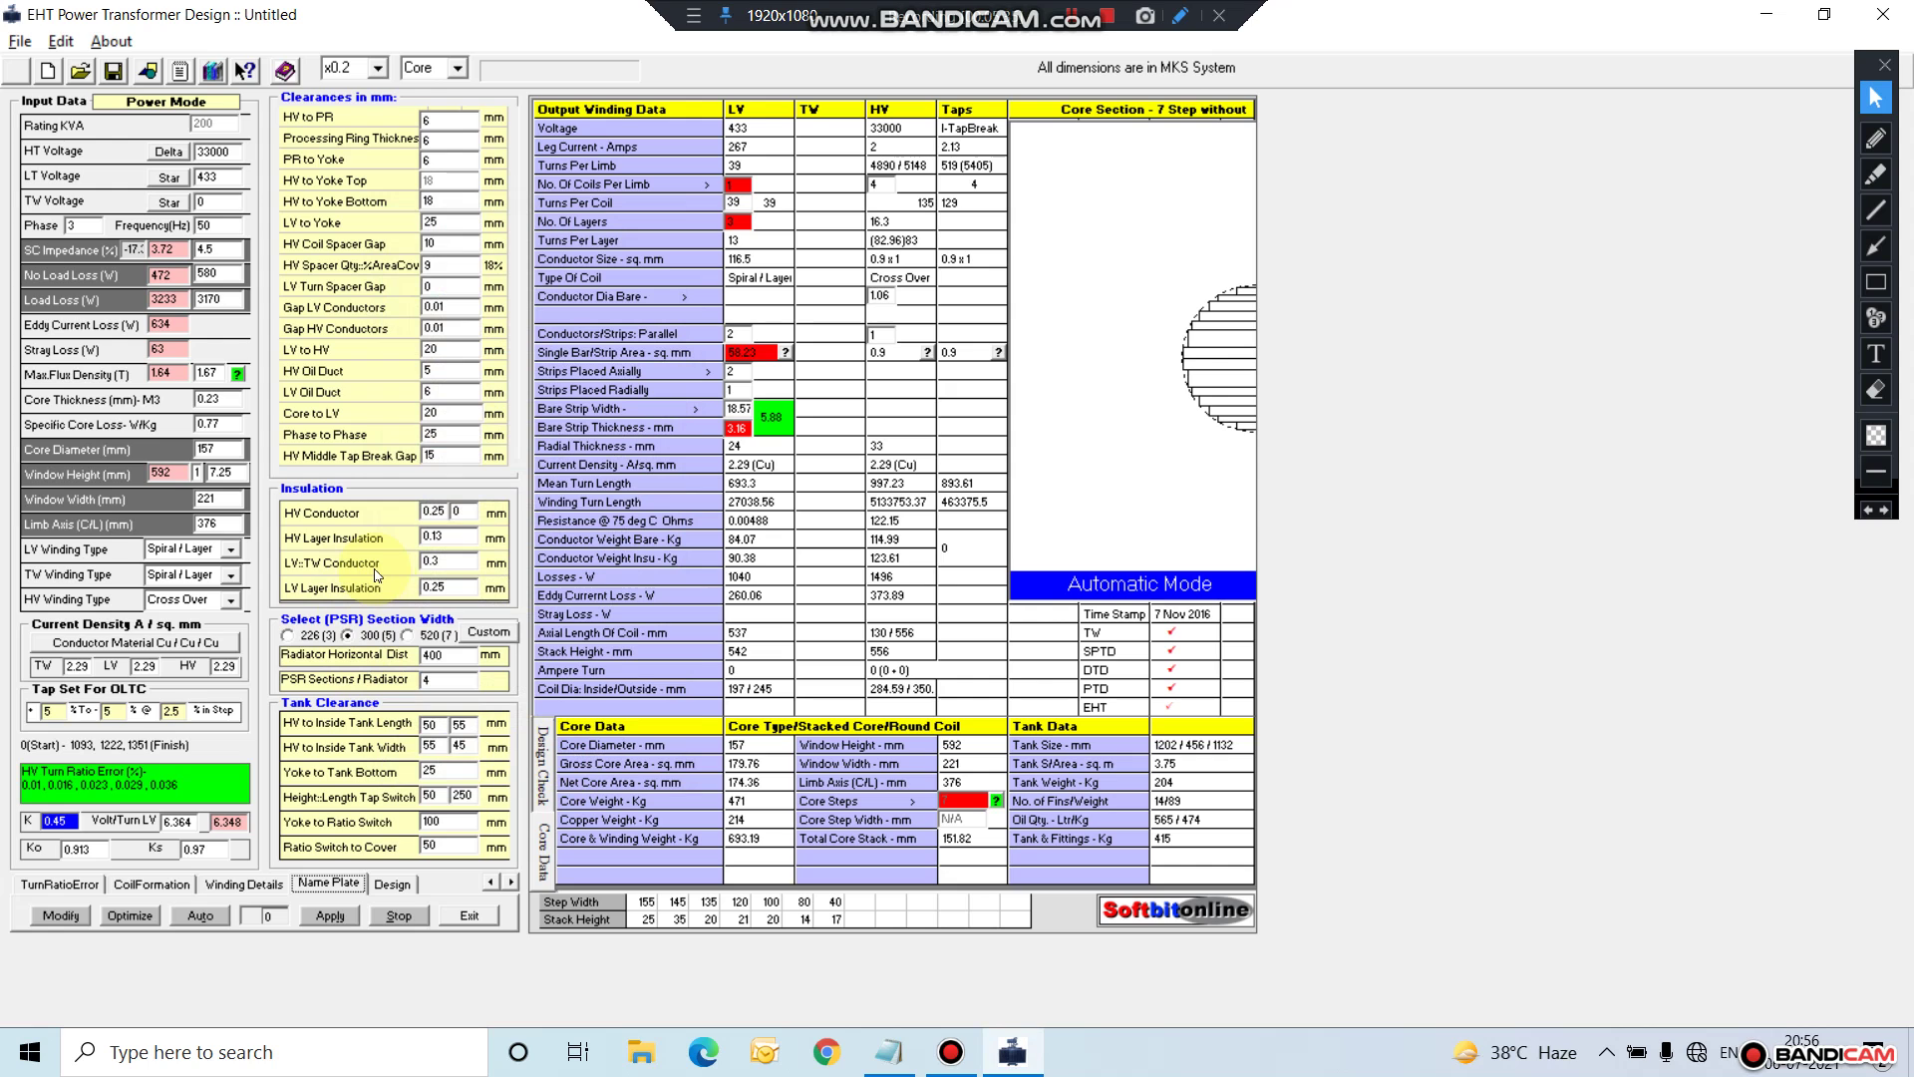
pyautogui.click(80, 72)
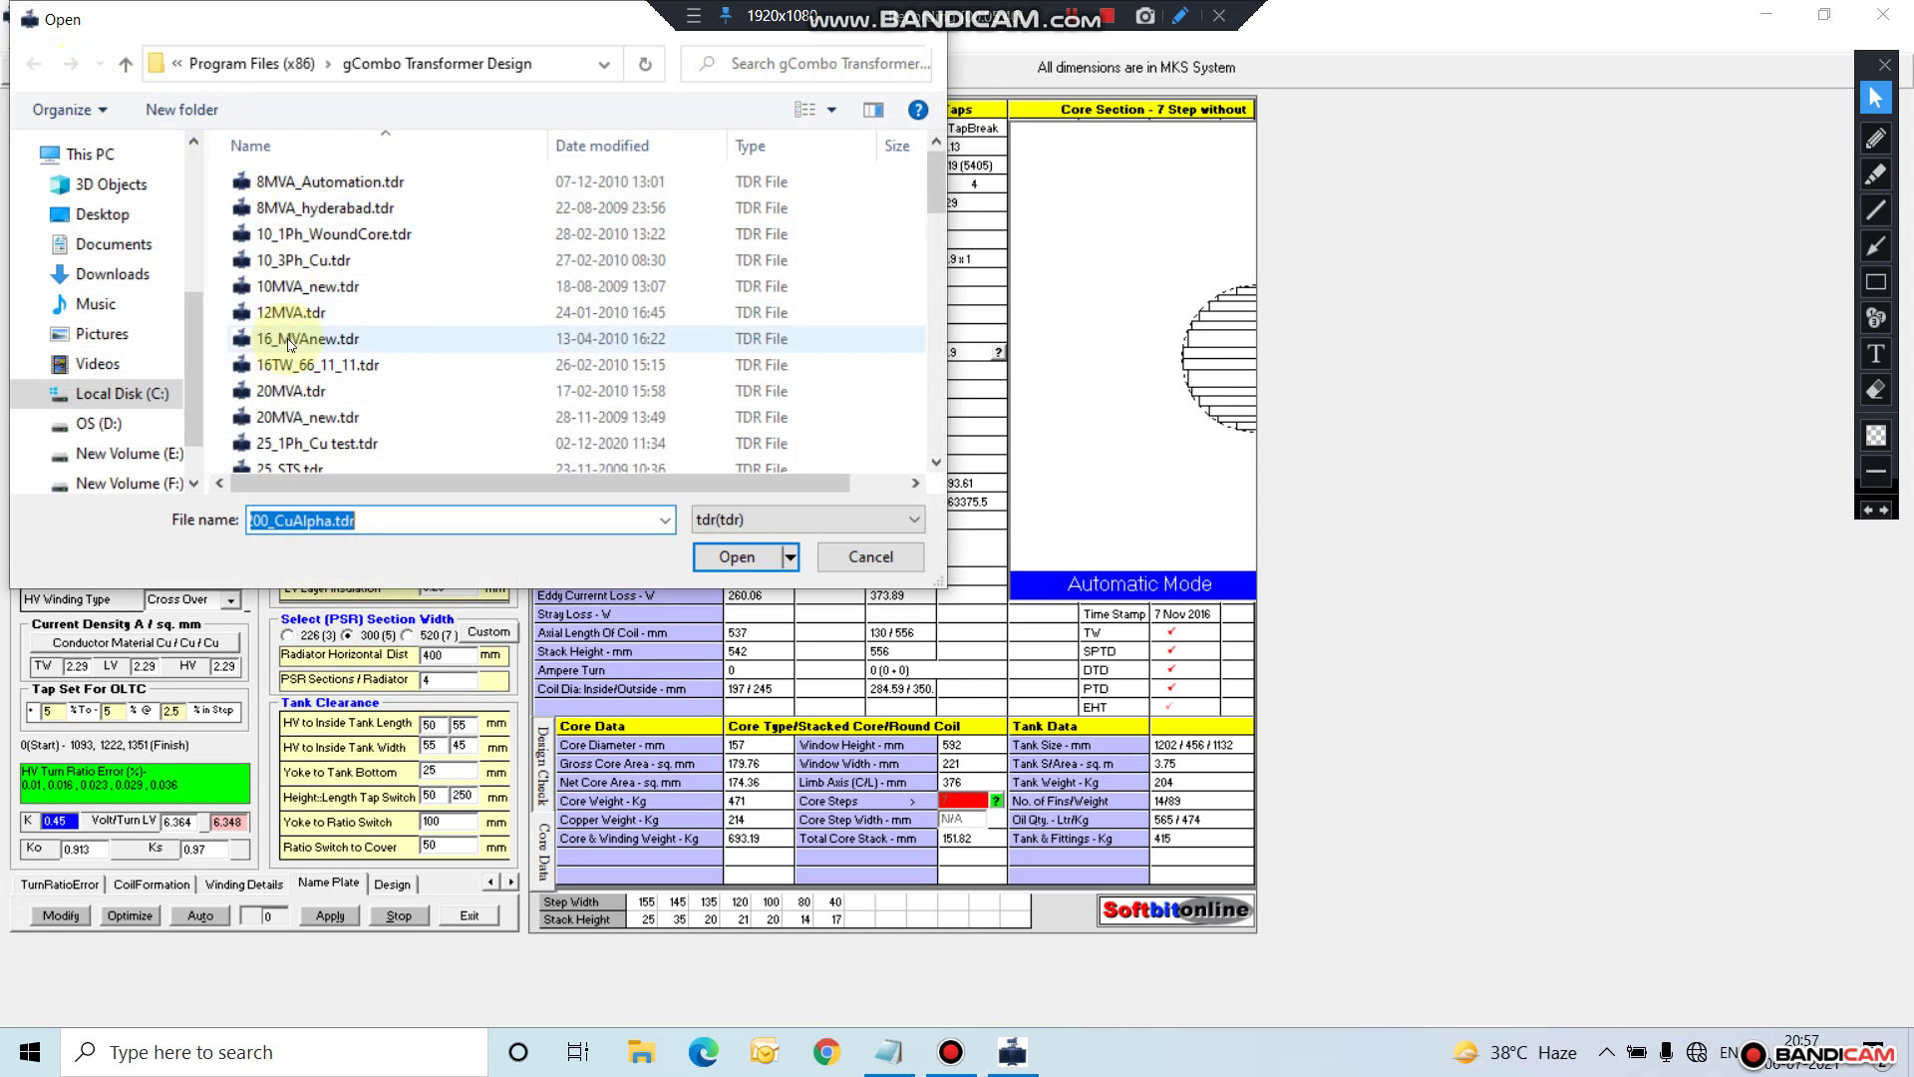
pyautogui.click(868, 556)
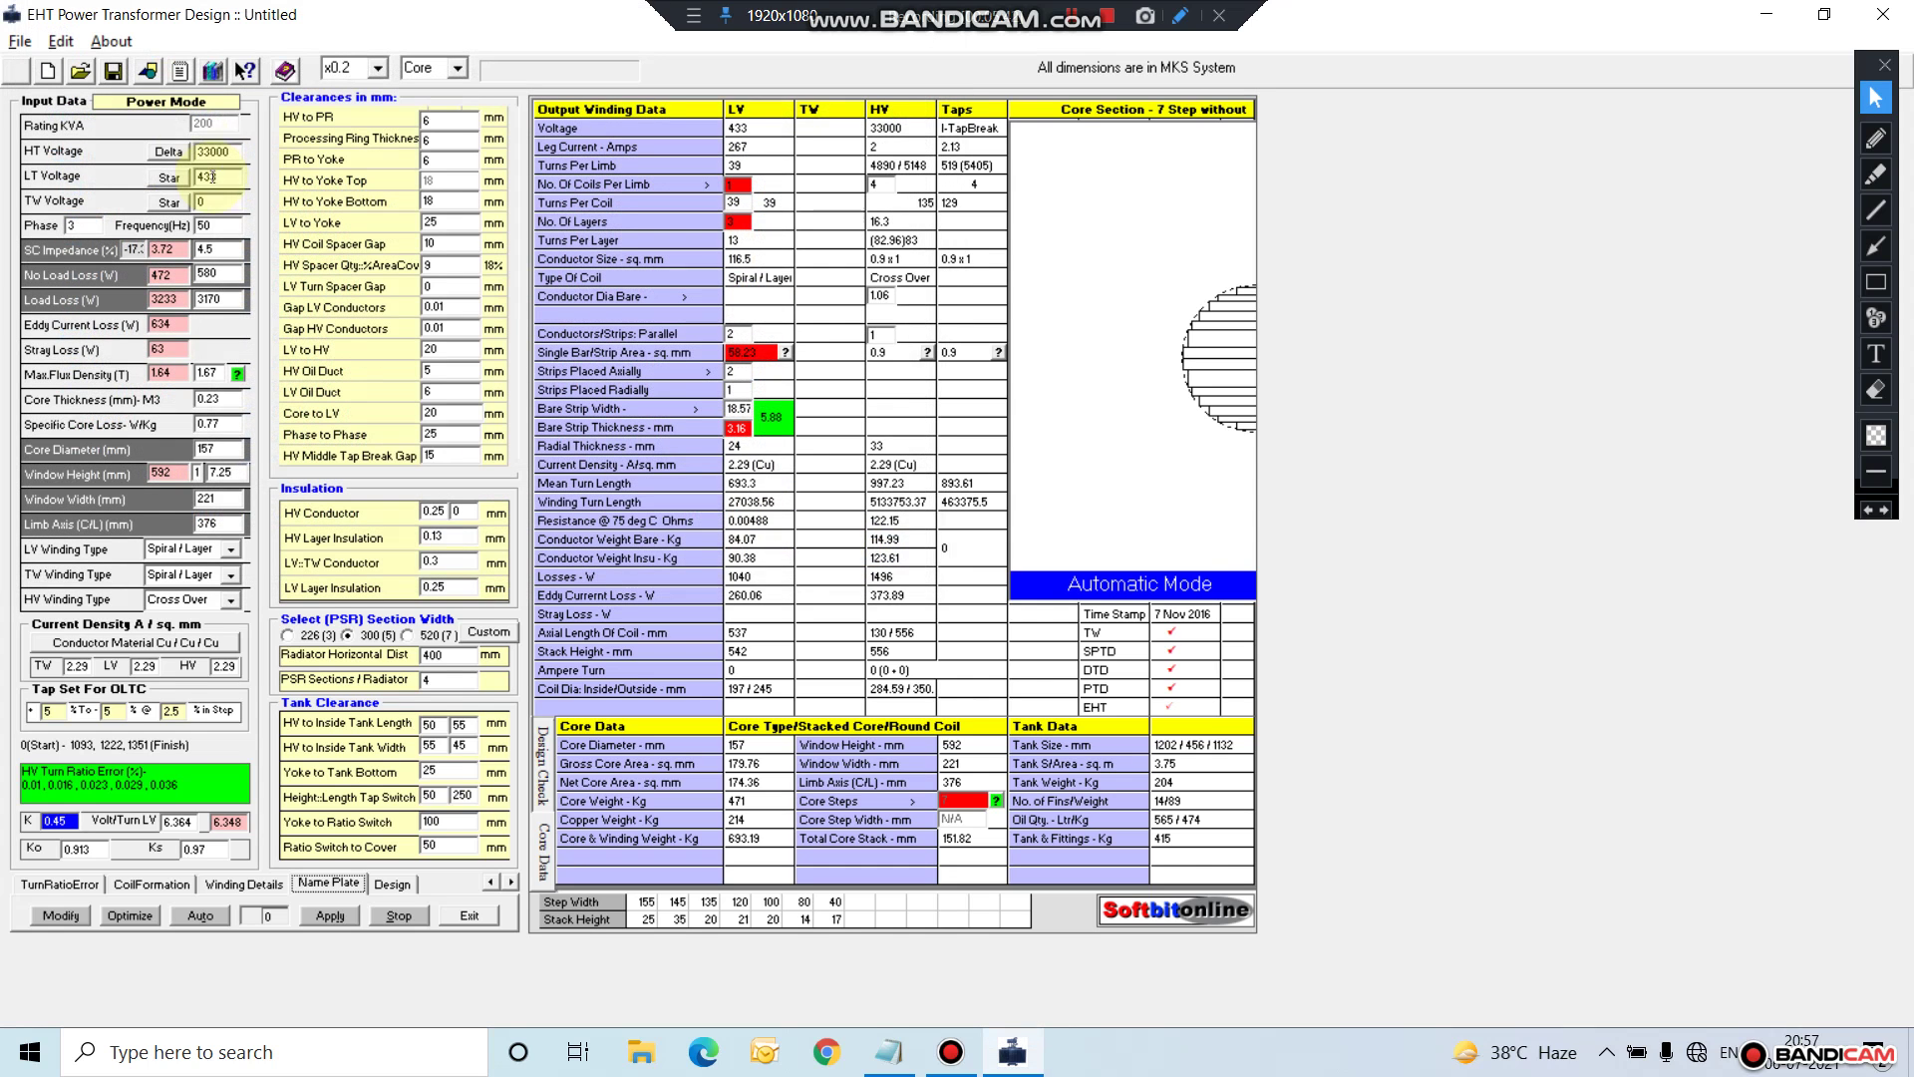
pyautogui.click(179, 74)
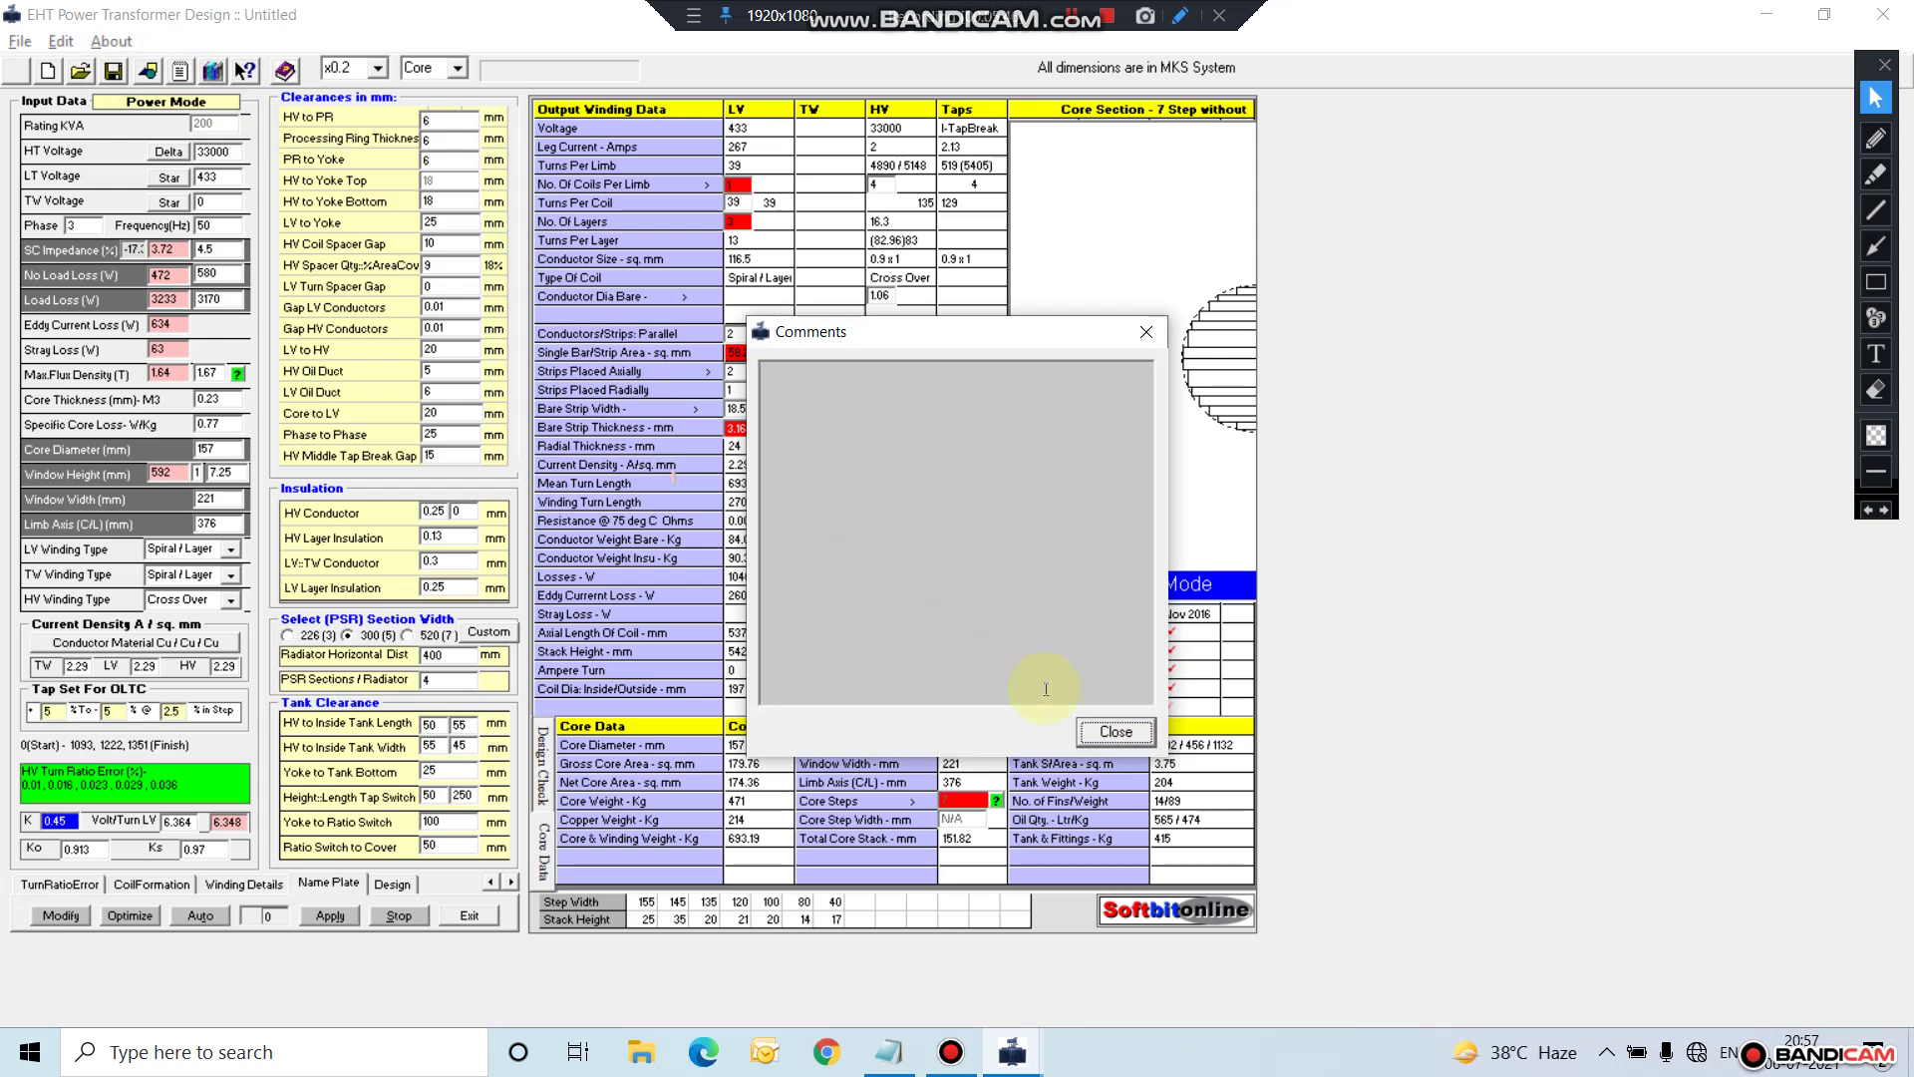
pyautogui.click(1109, 736)
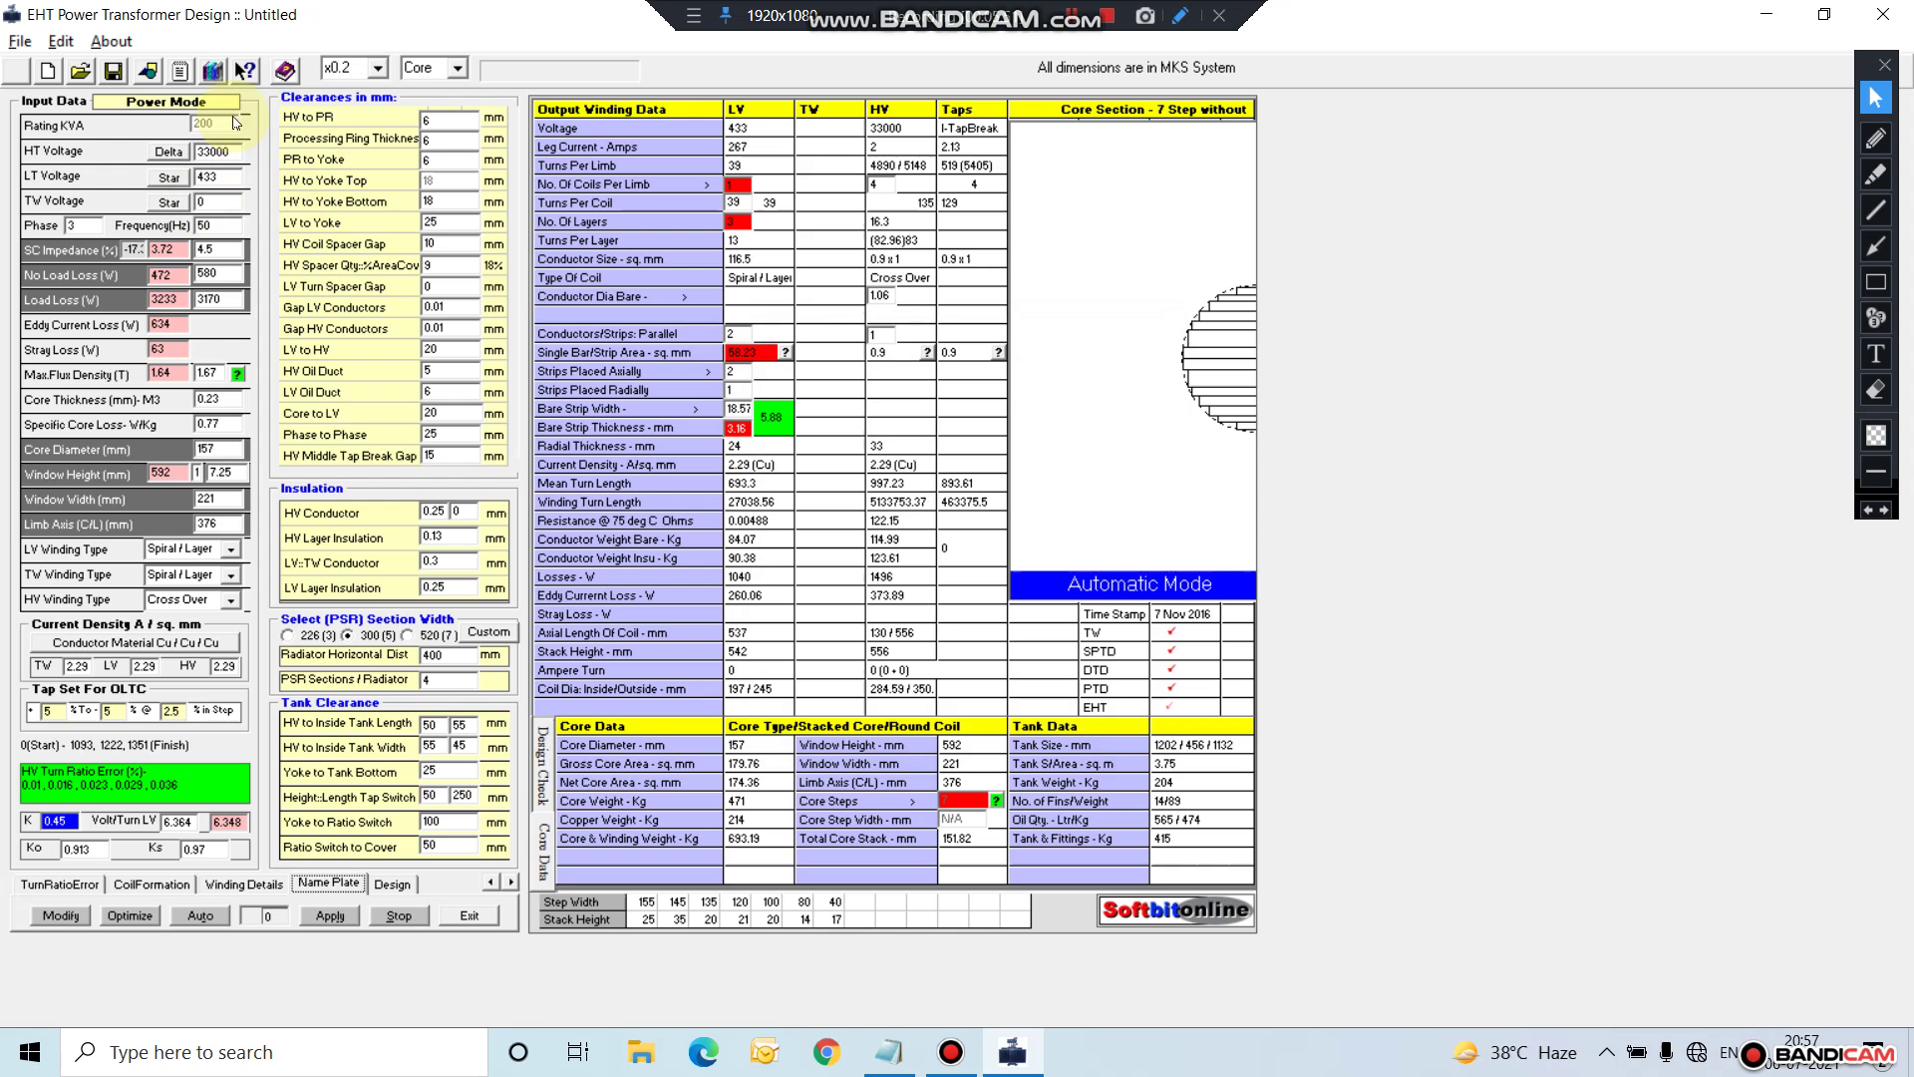
pyautogui.click(289, 72)
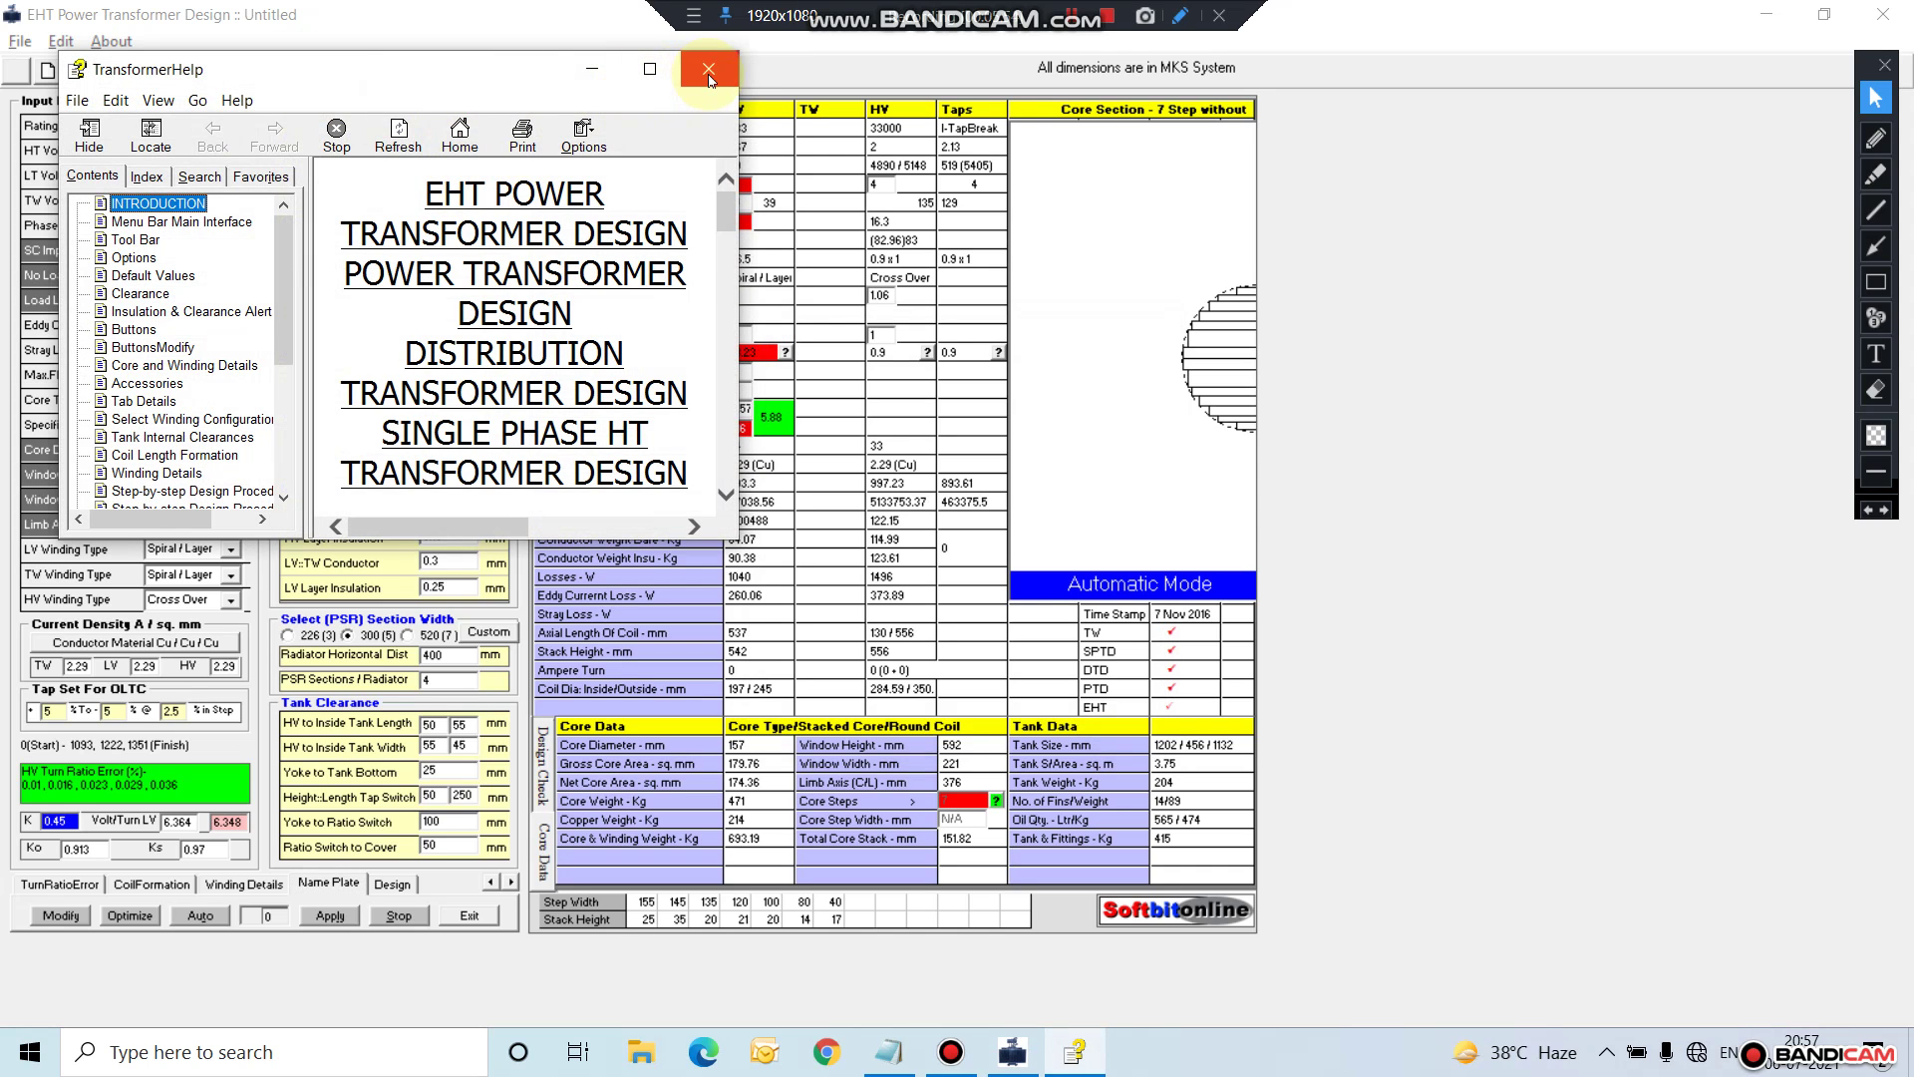
pyautogui.click(709, 72)
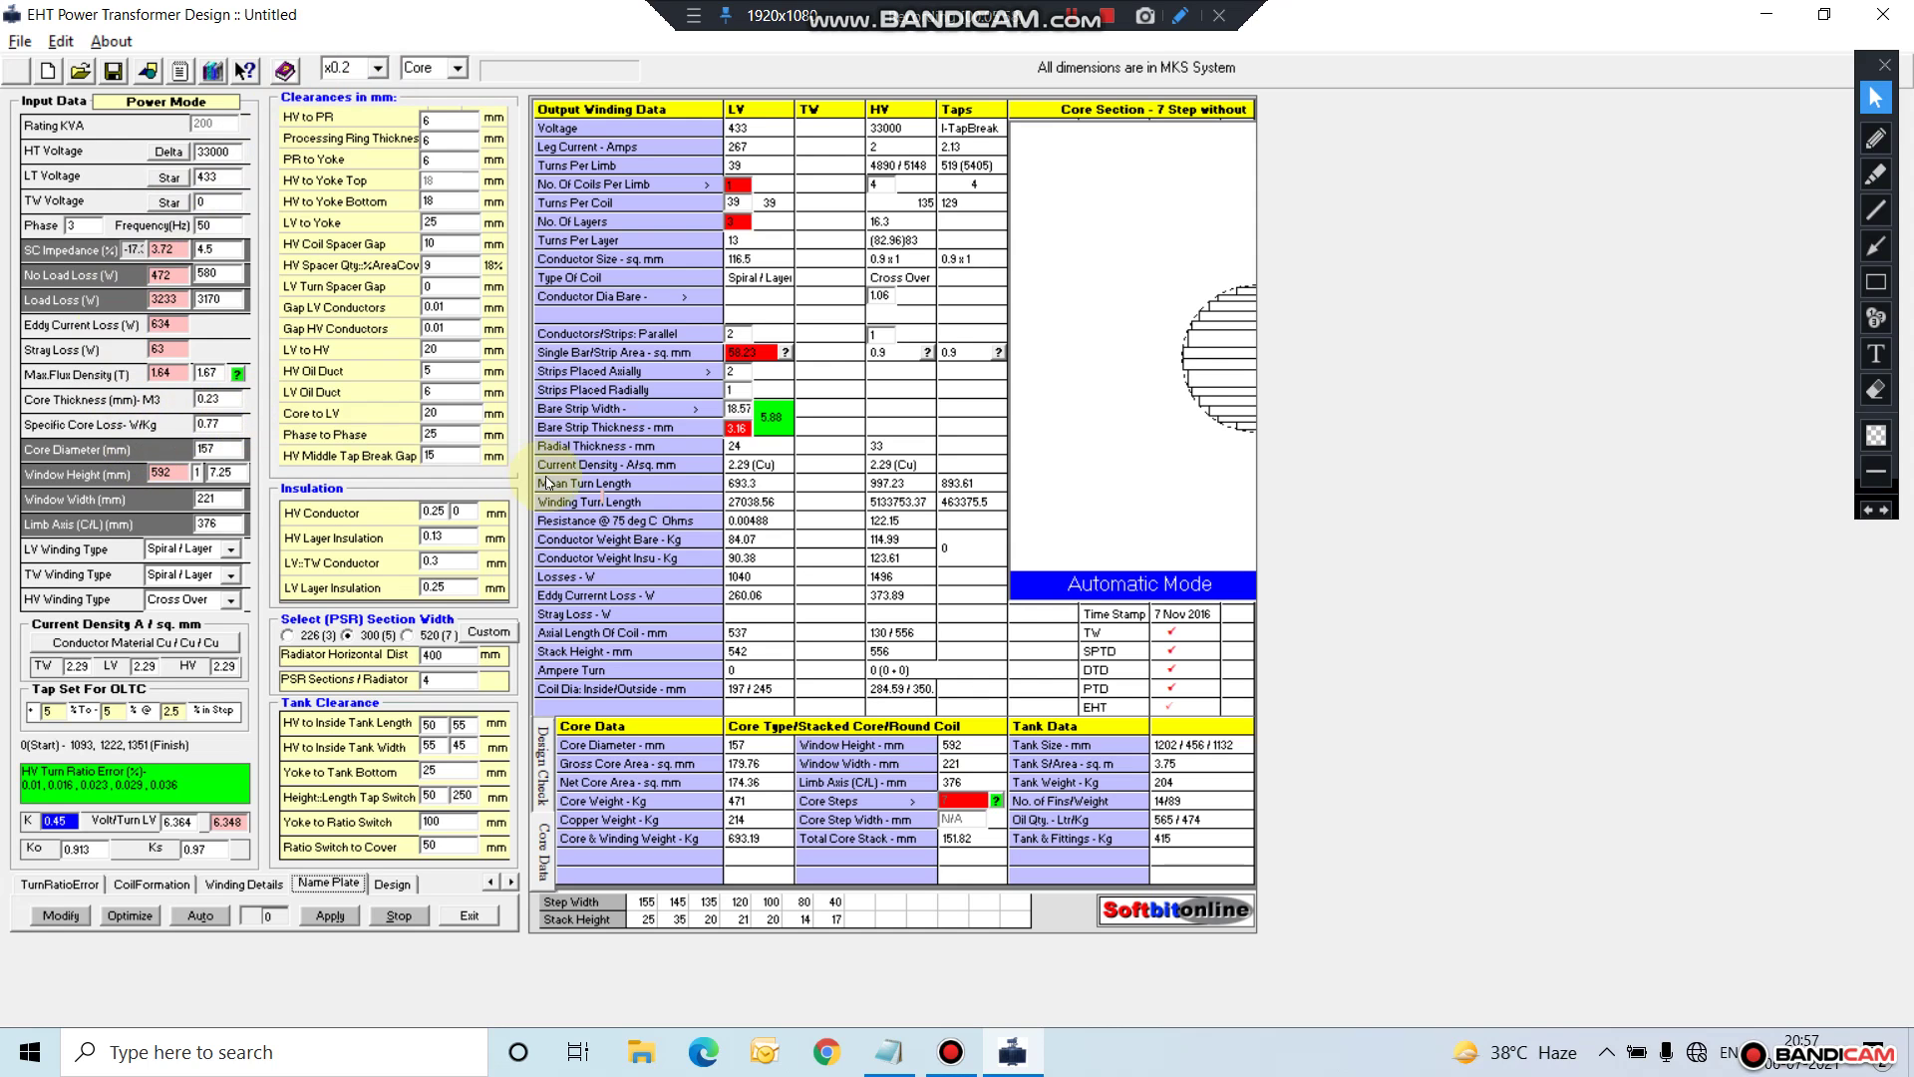
# Step: Review the seven core step widths (155 down to 40 mm) and design check results, then return to core data
pyautogui.click(997, 801)
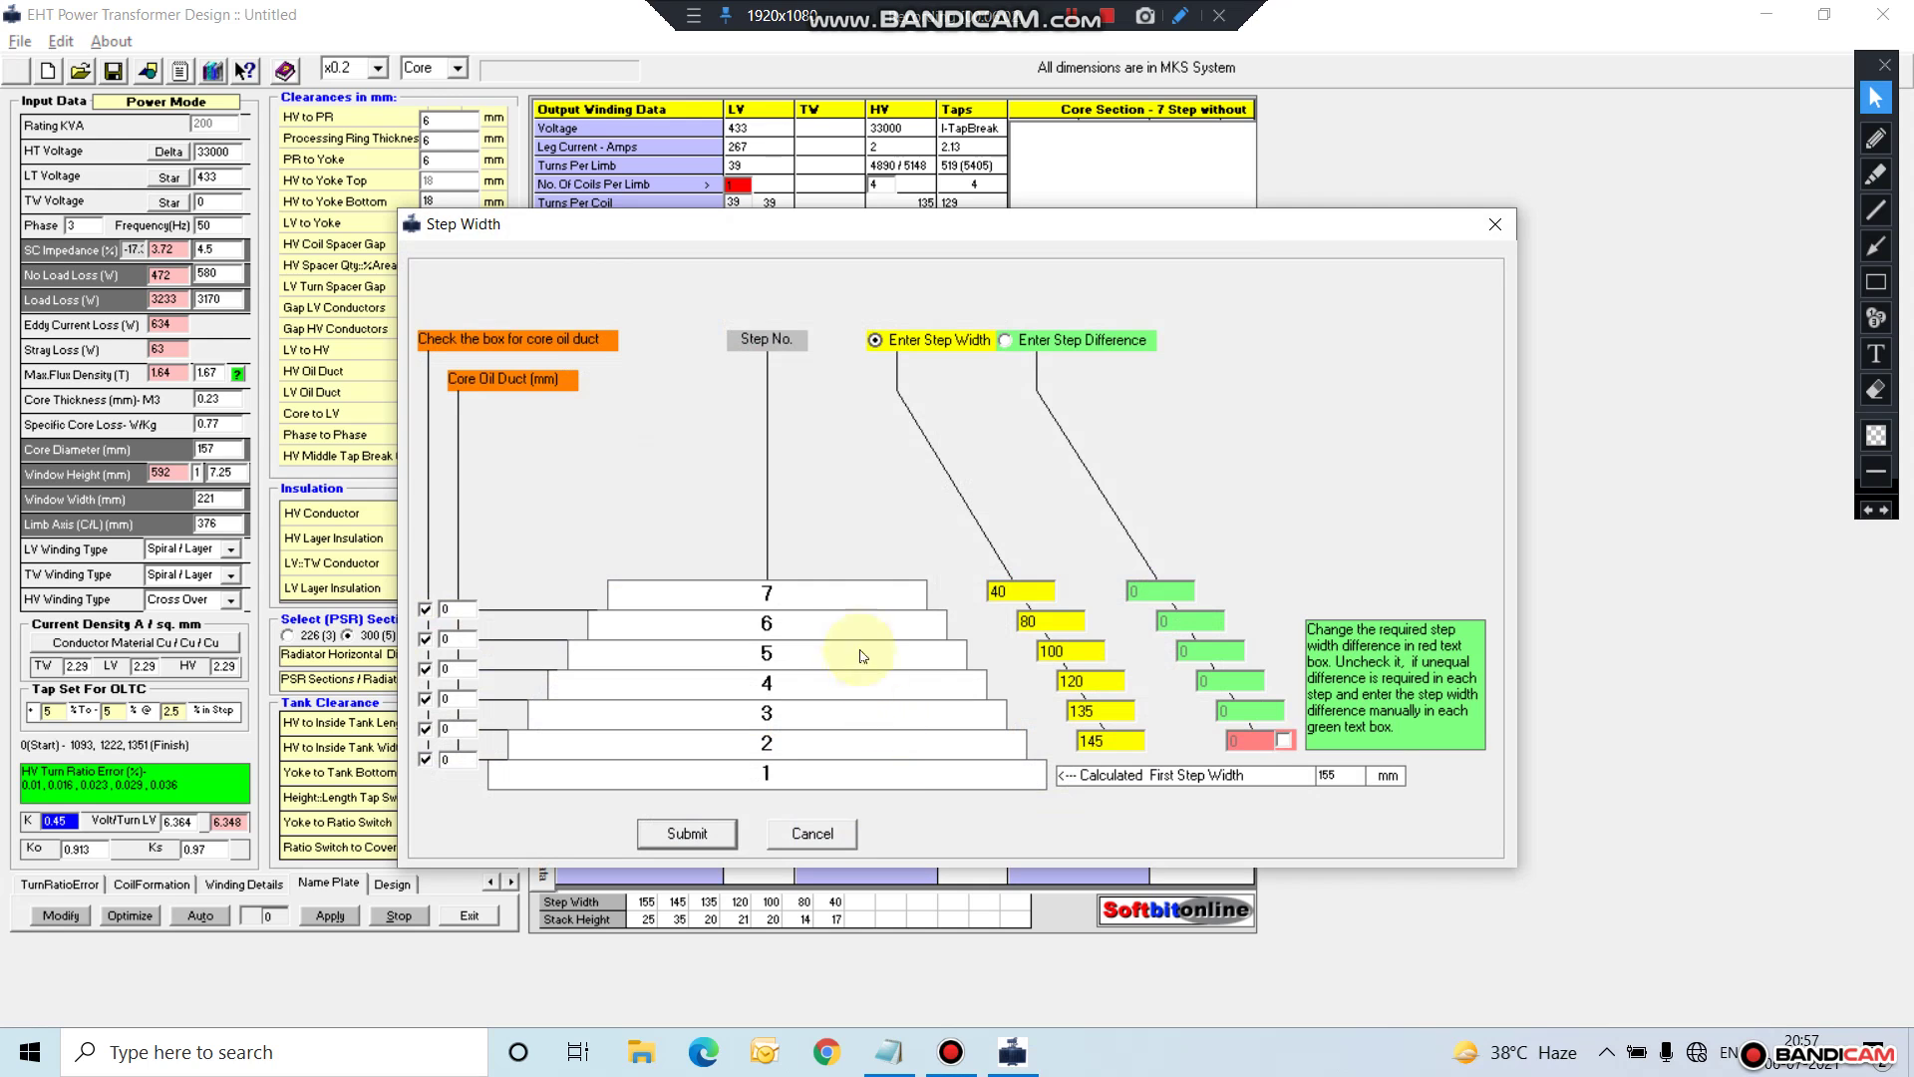
pyautogui.click(798, 835)
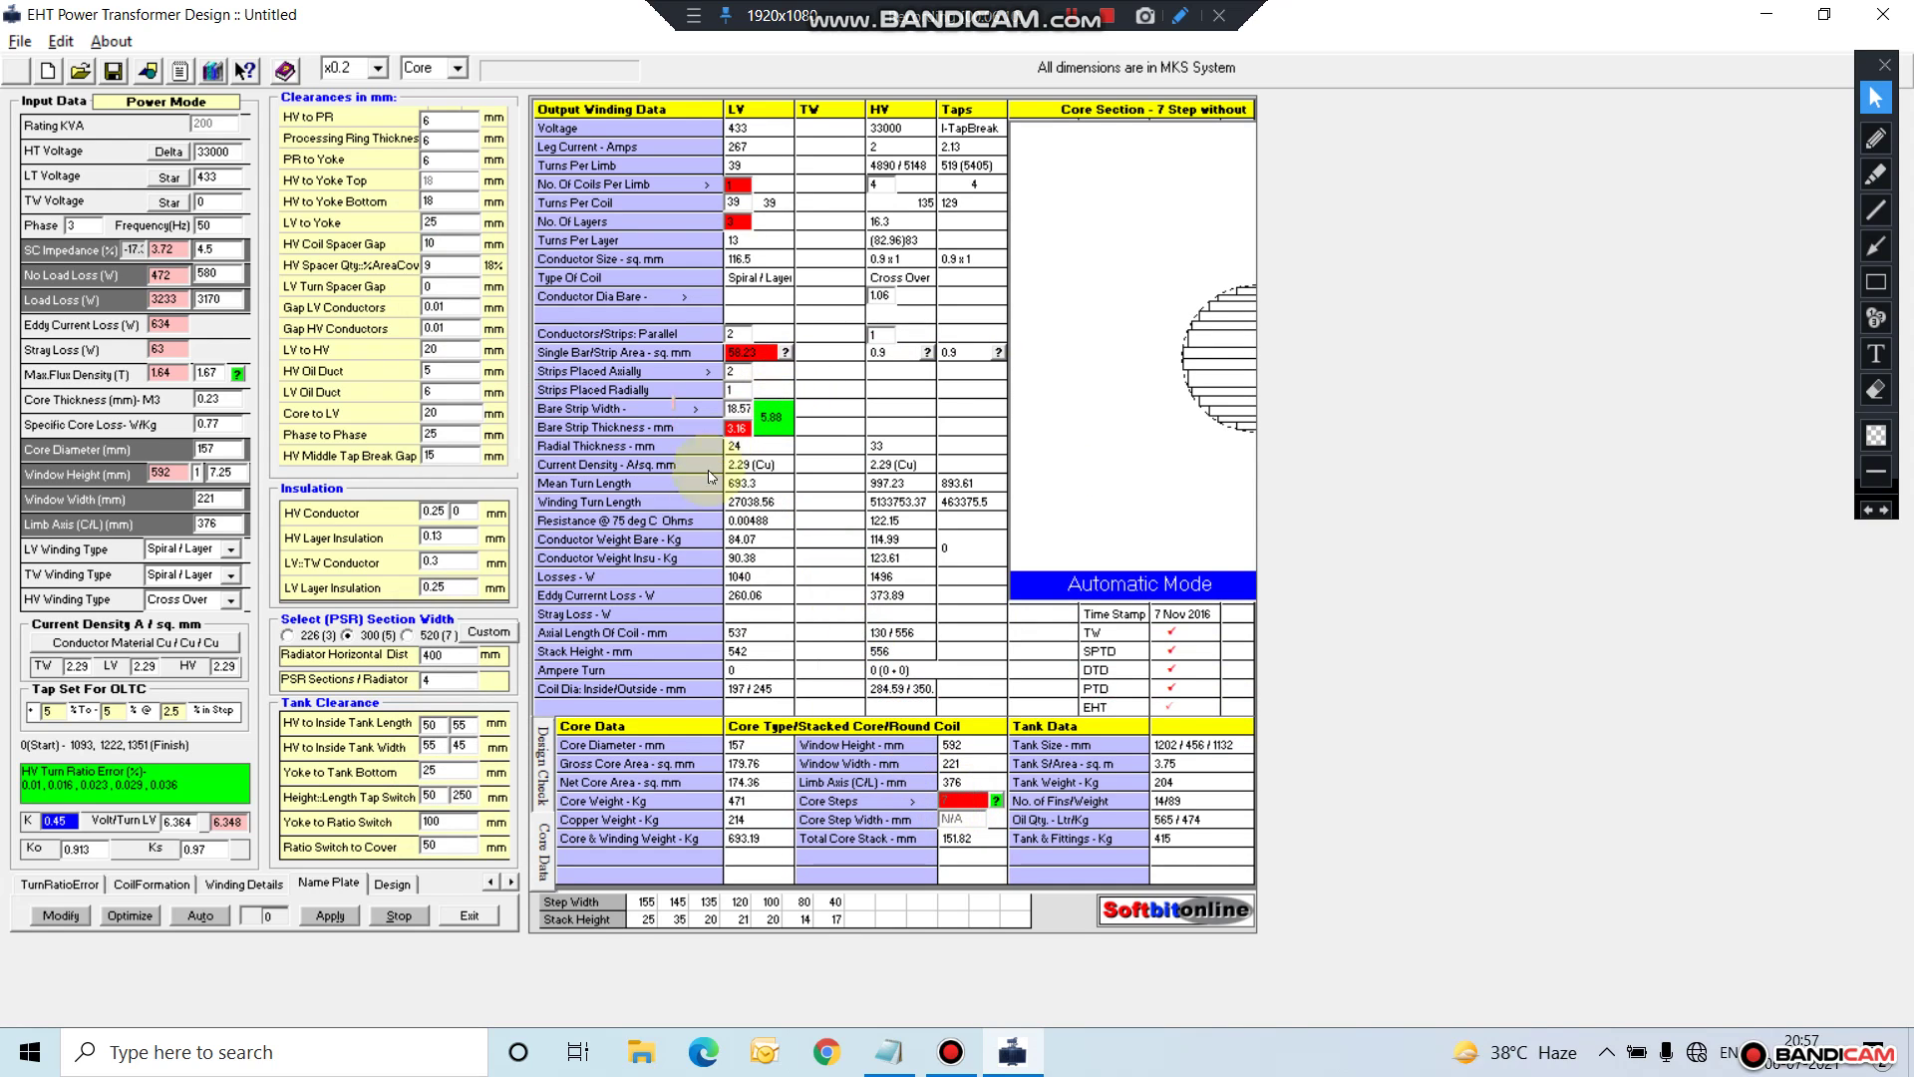
pyautogui.click(542, 772)
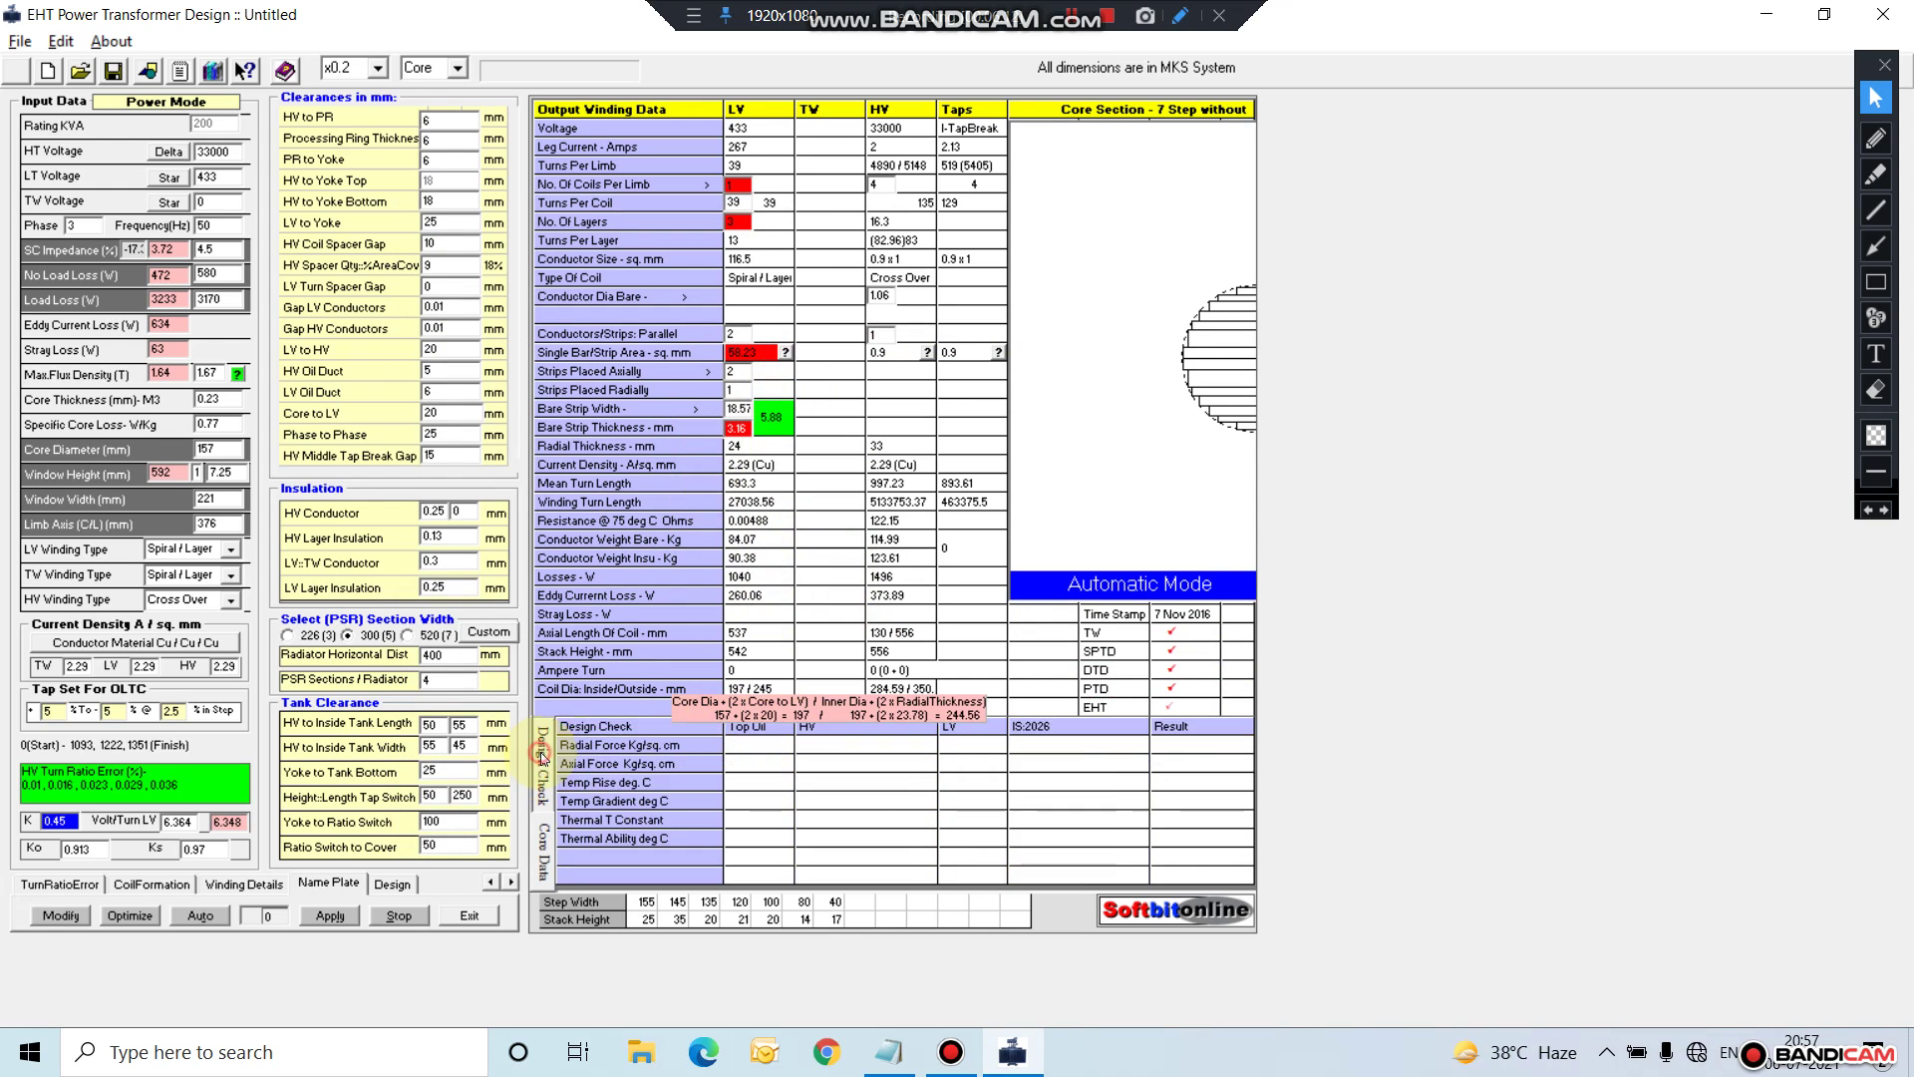
pyautogui.click(542, 842)
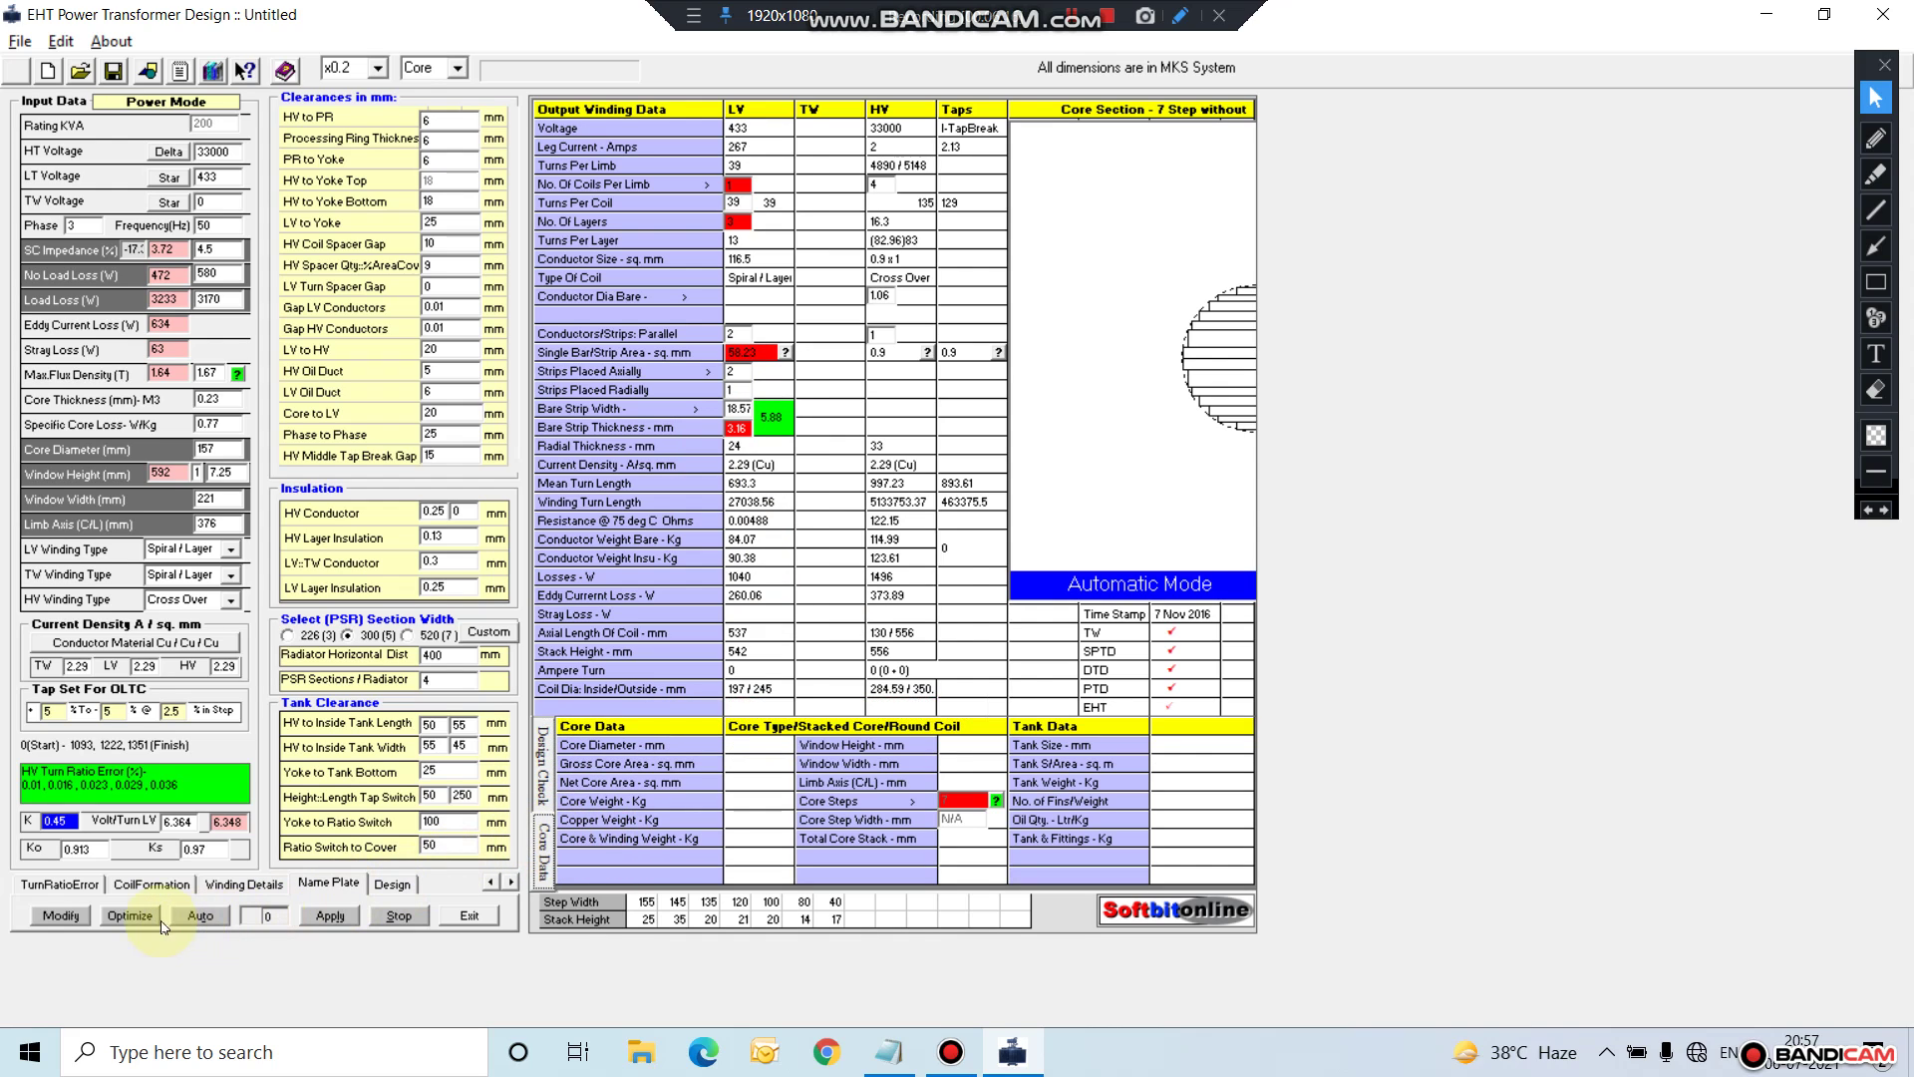
# Step: Recalculate without saving, then run the K 0.3–0.5 optimization and stop it at 142 mm core diameter
pyautogui.click(75, 920)
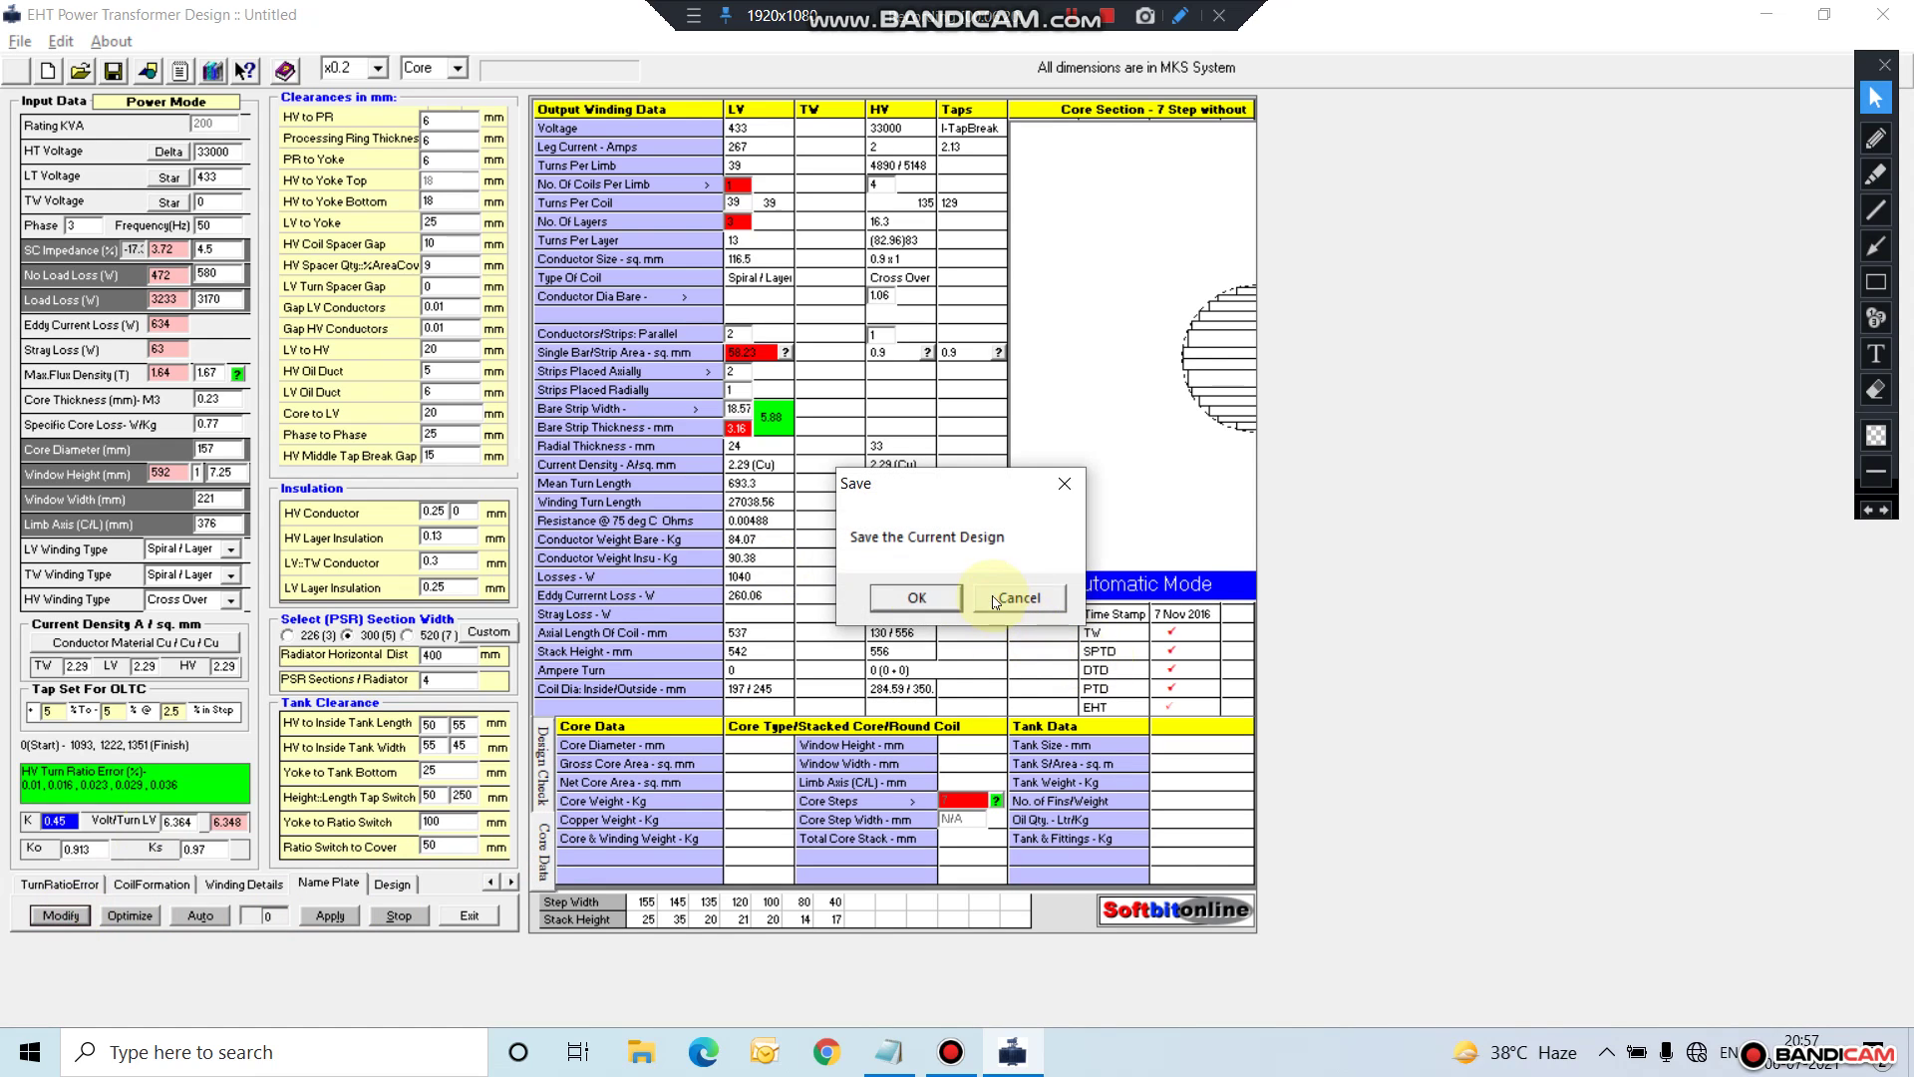
pyautogui.click(995, 599)
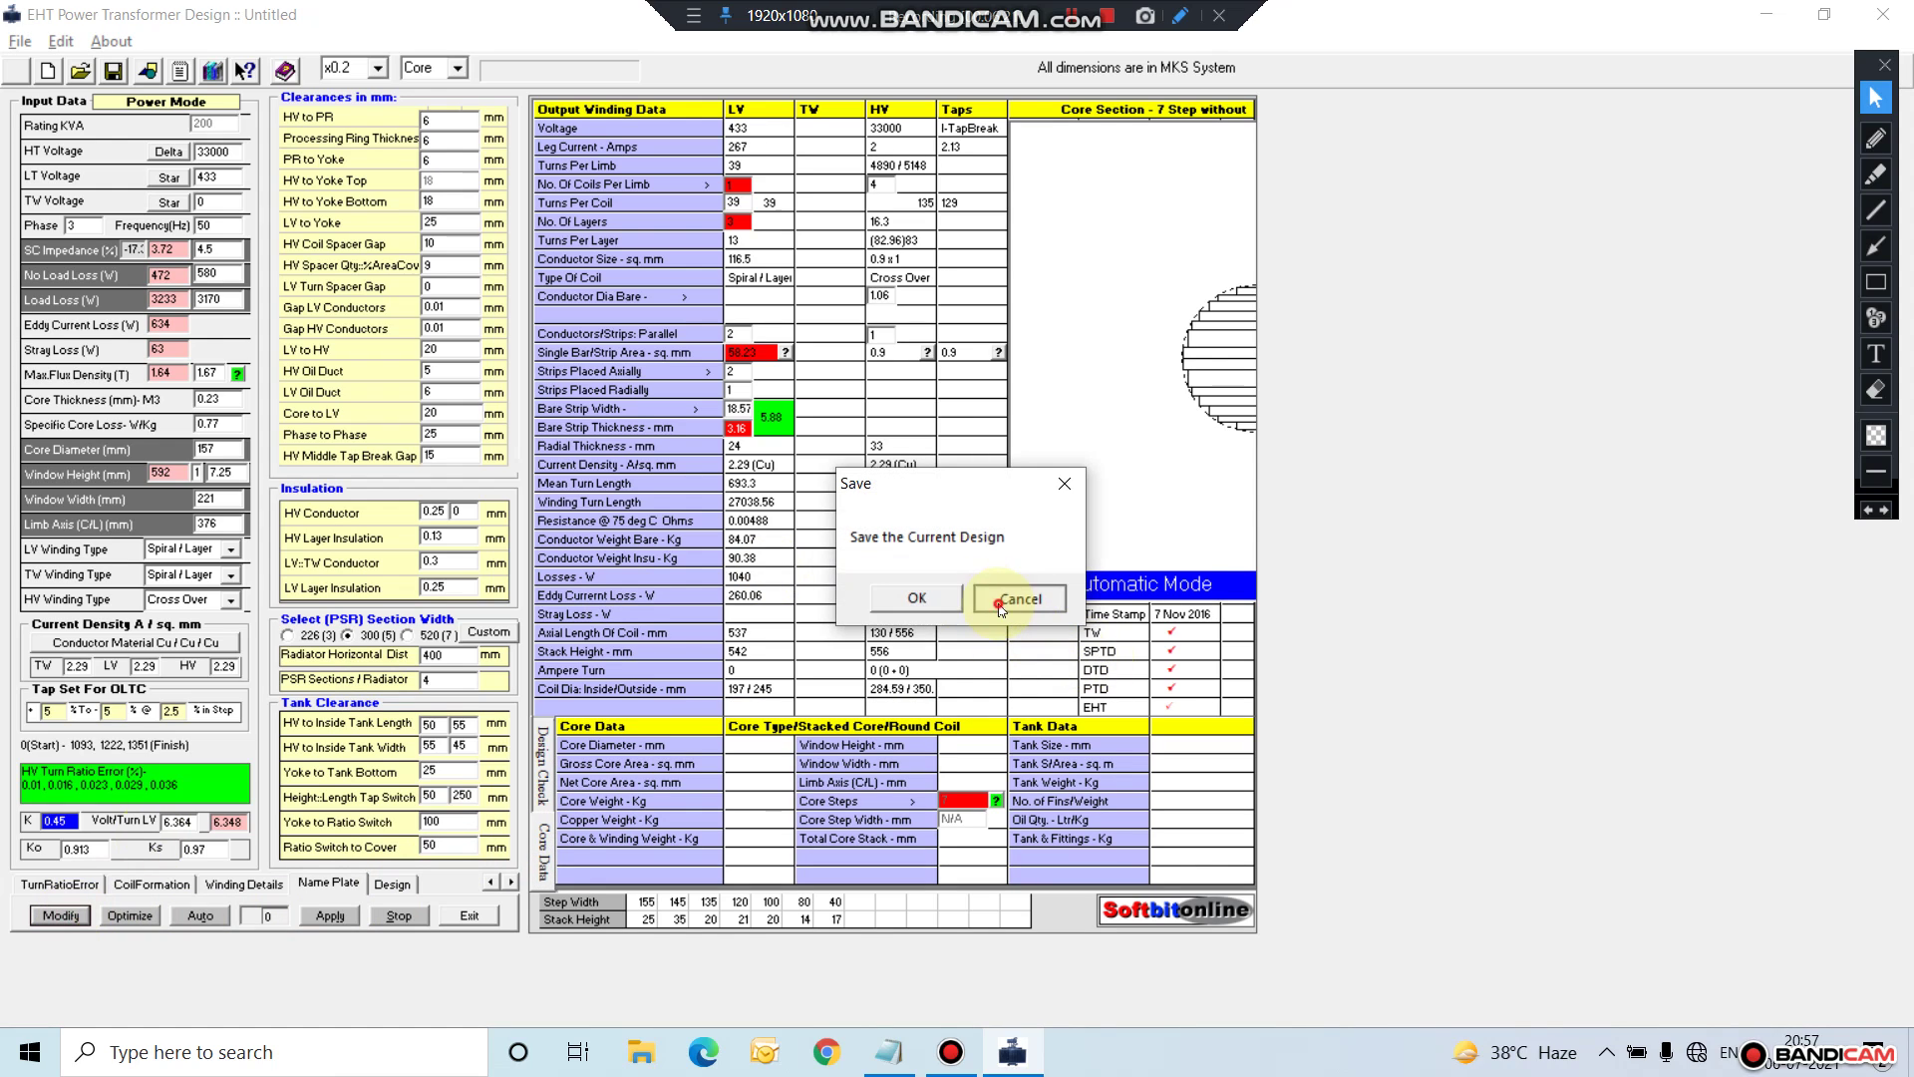
pyautogui.click(131, 916)
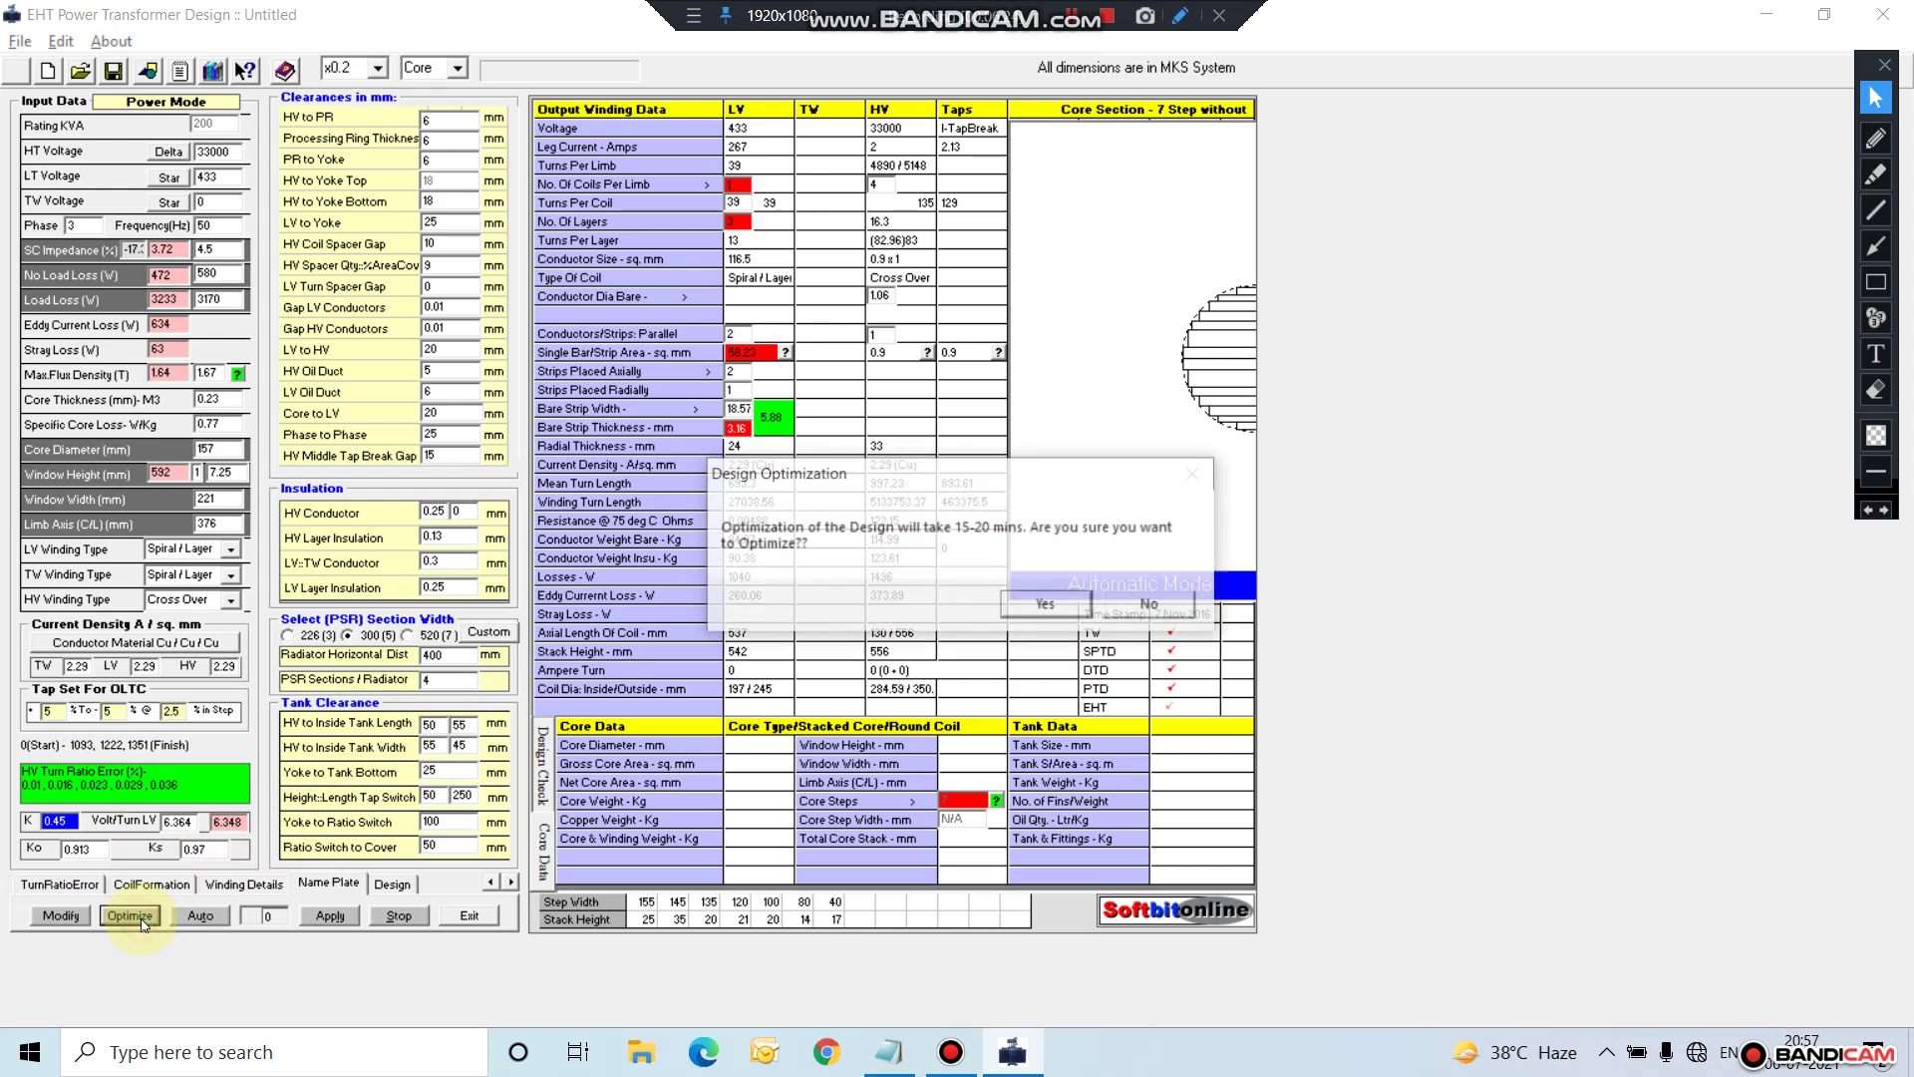
pyautogui.click(1041, 605)
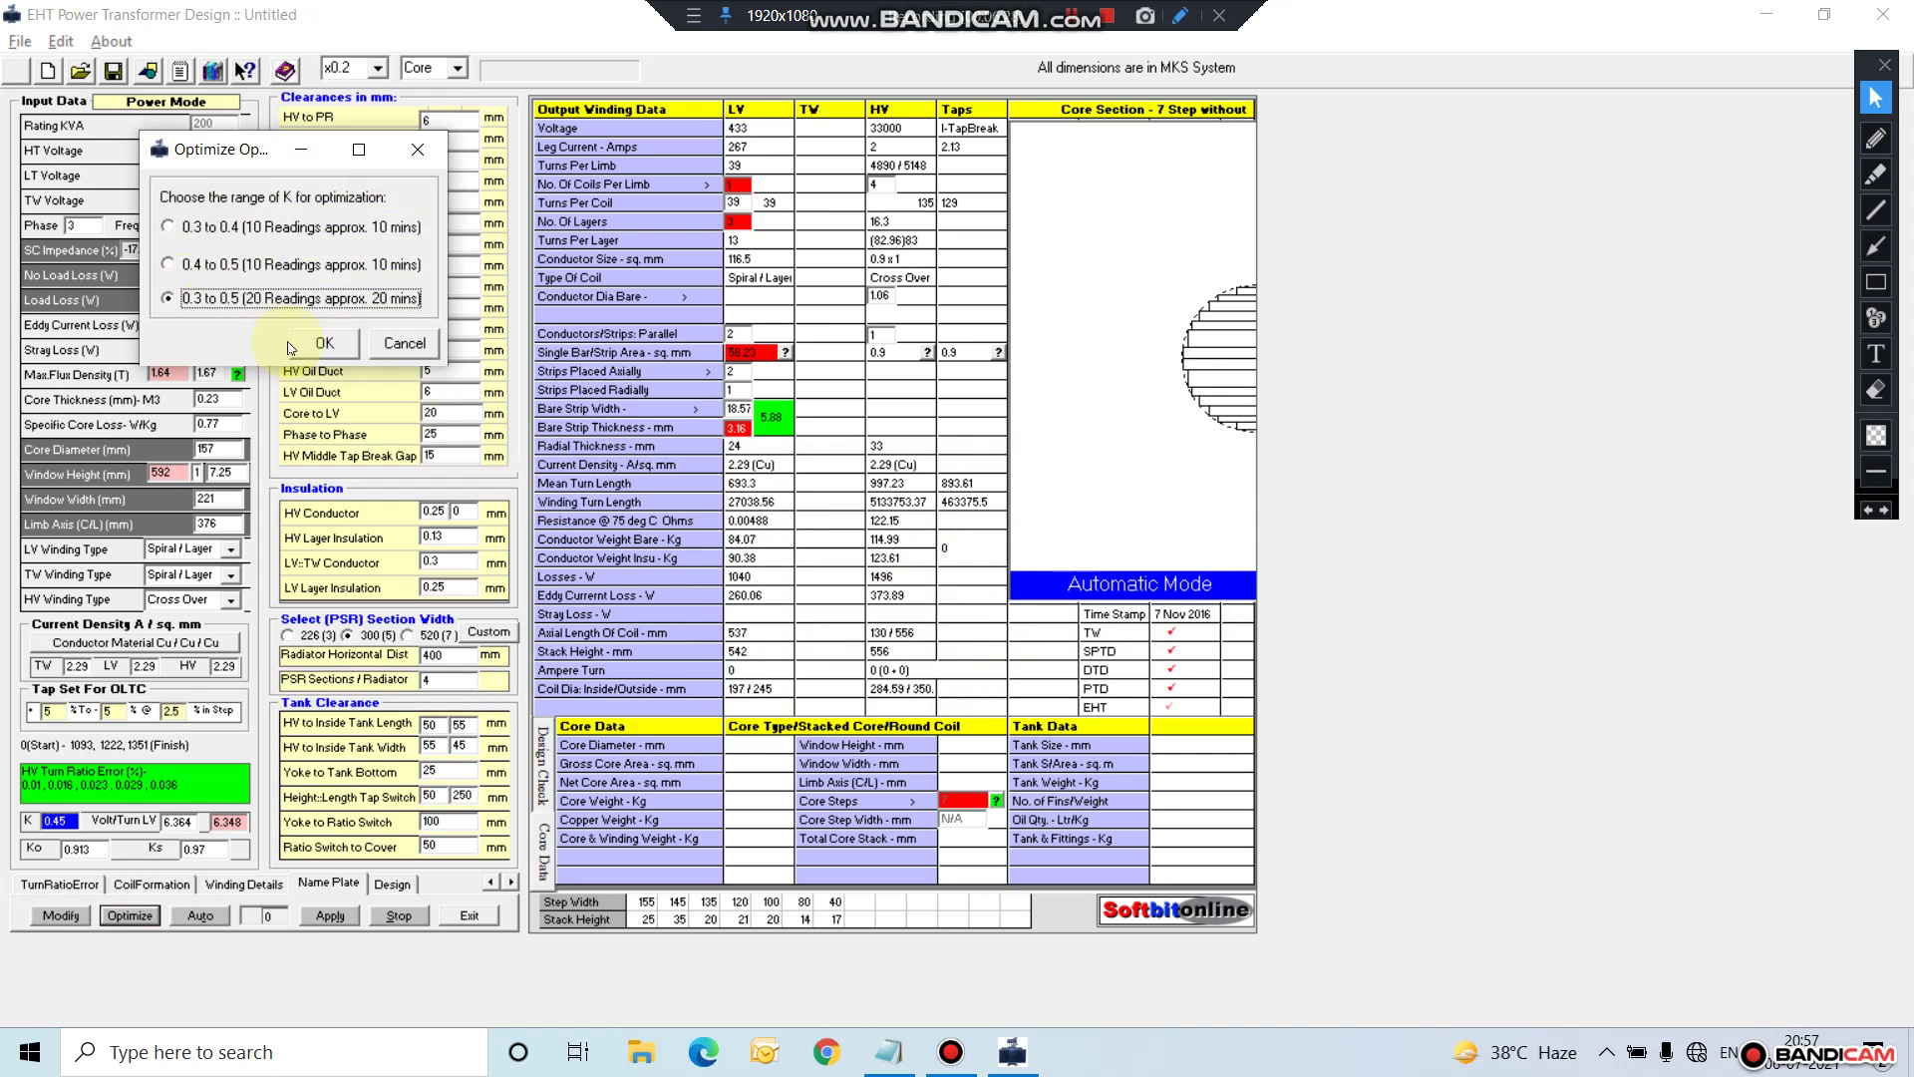
pyautogui.click(311, 343)
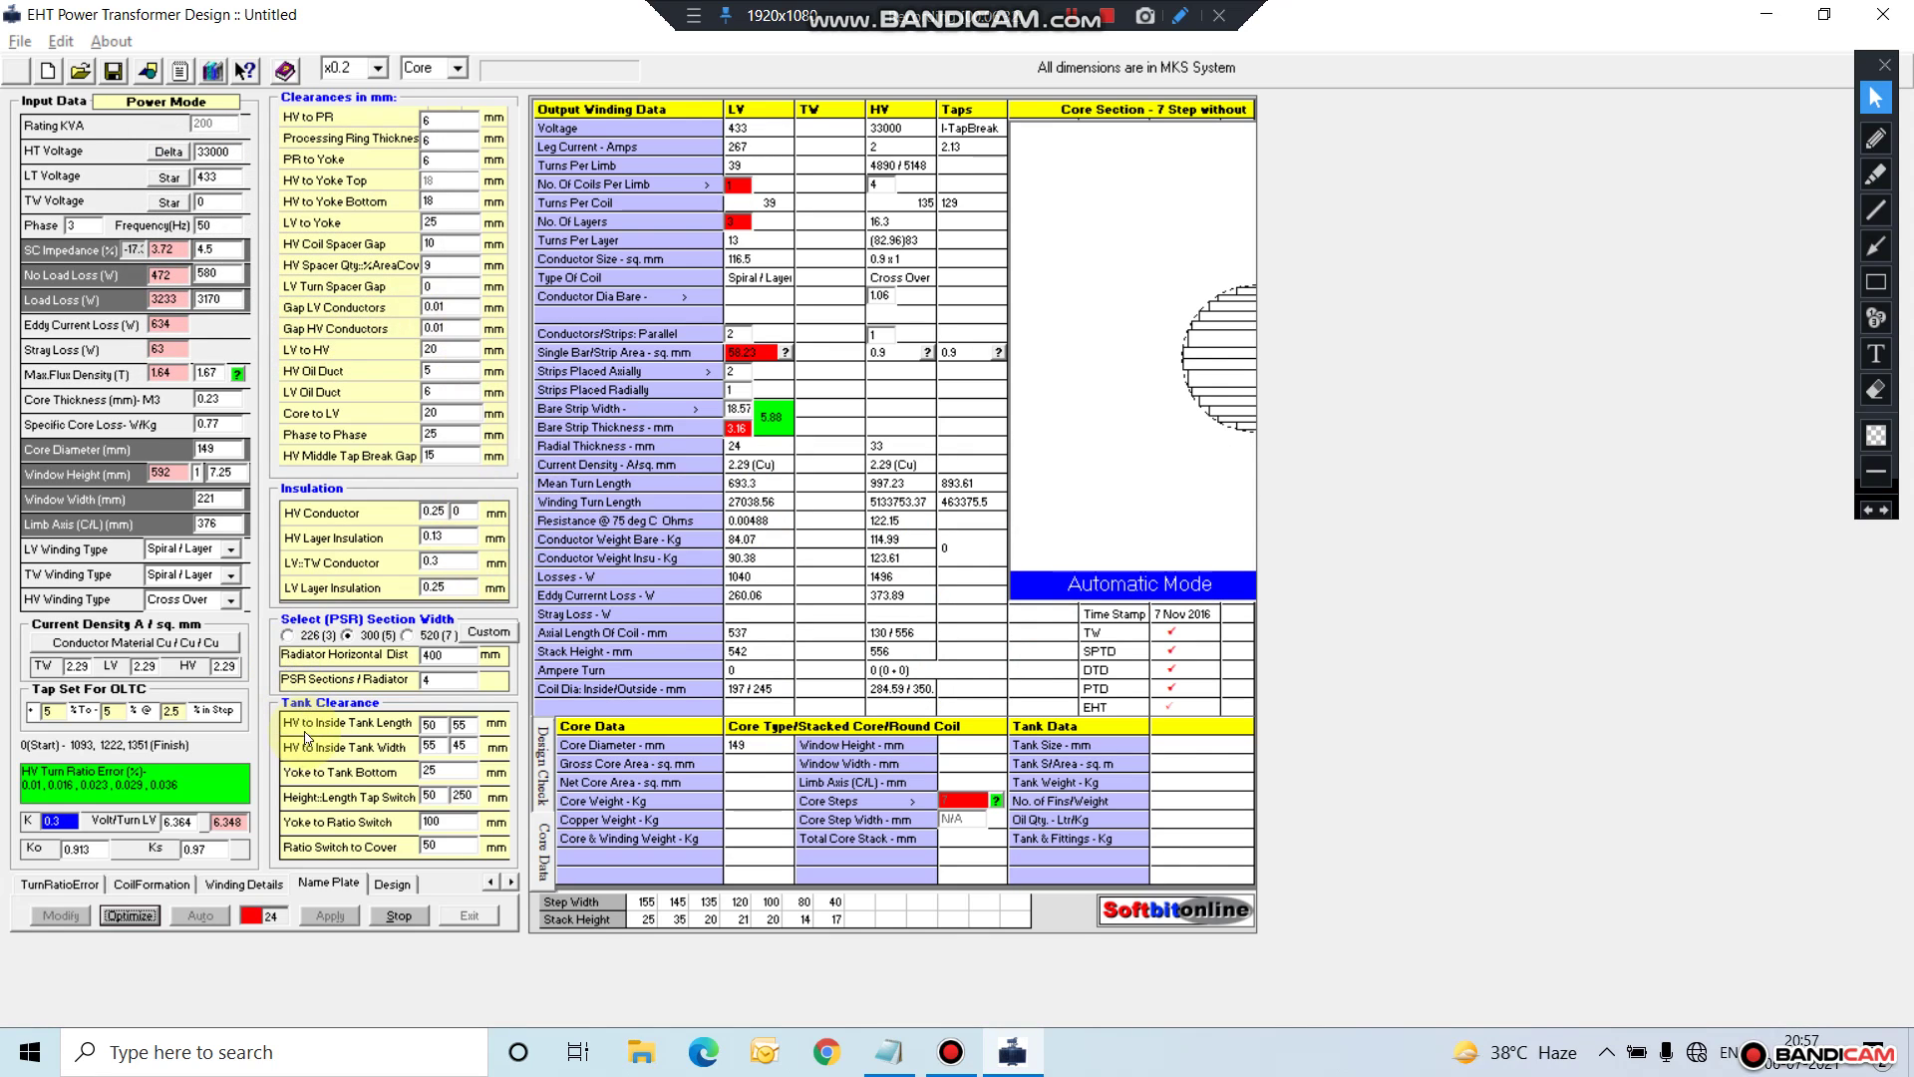
pyautogui.click(401, 915)
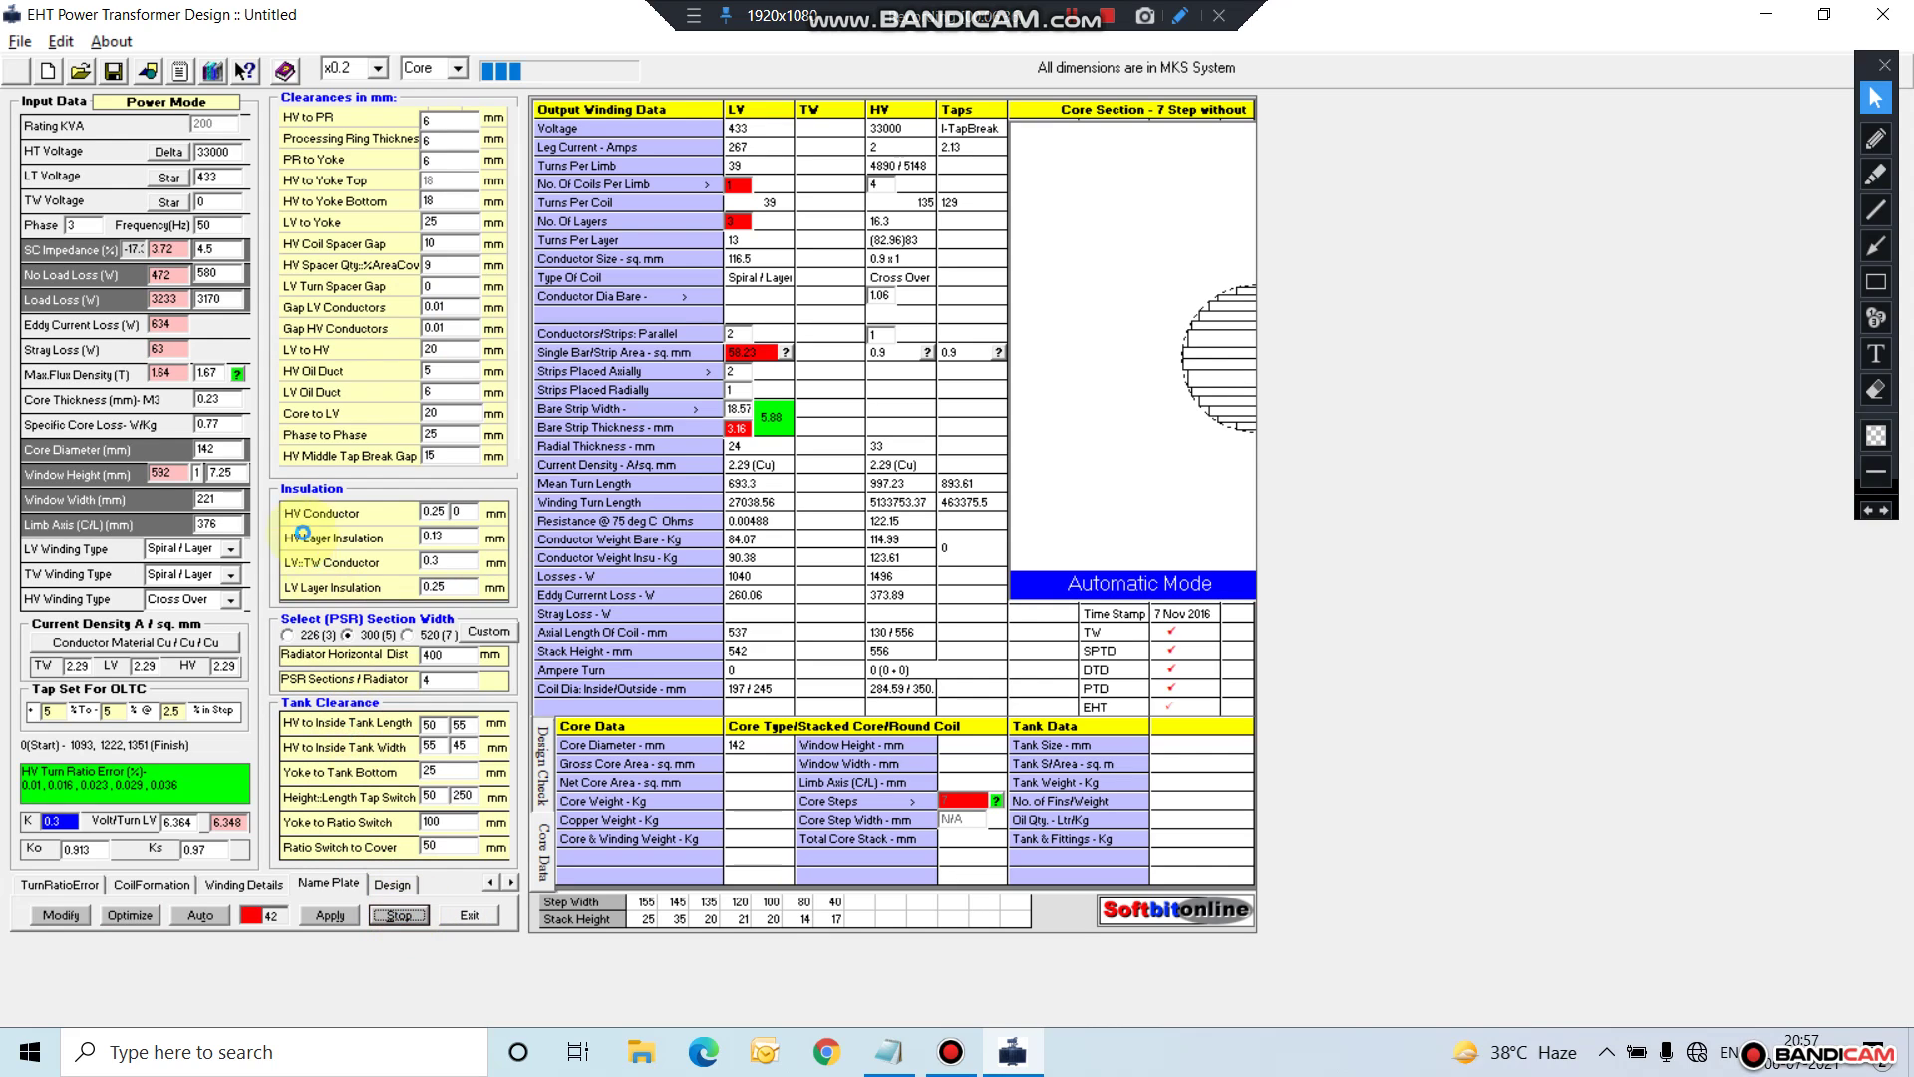